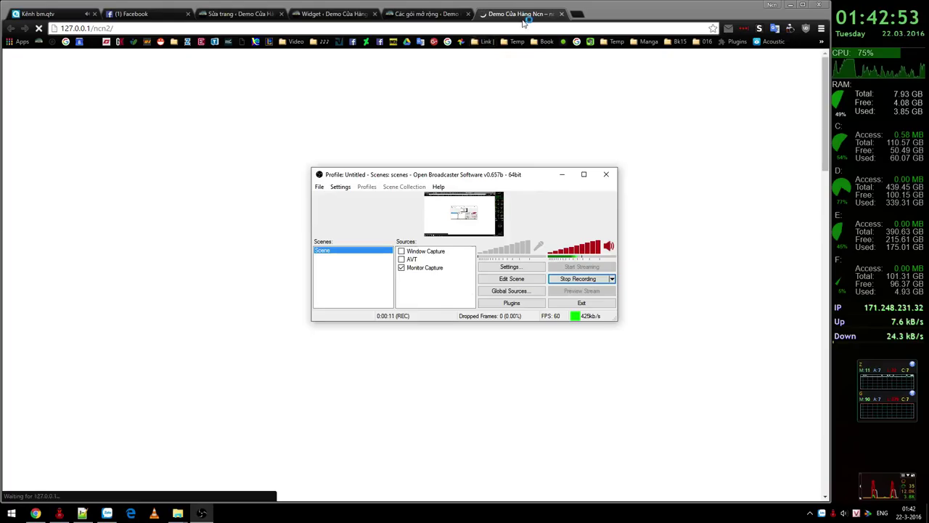
# Step: Switch to the Demo Cửa Hàng Ncn shop homepage in Chrome and examine its header, main slider, contact strip and category banners
pyautogui.click(522, 21)
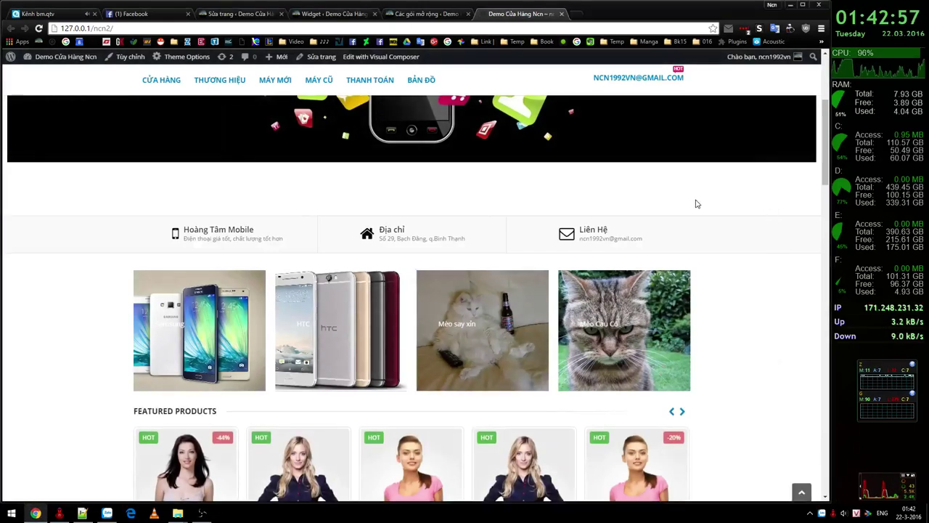
pyautogui.scroll(3, 771, 244)
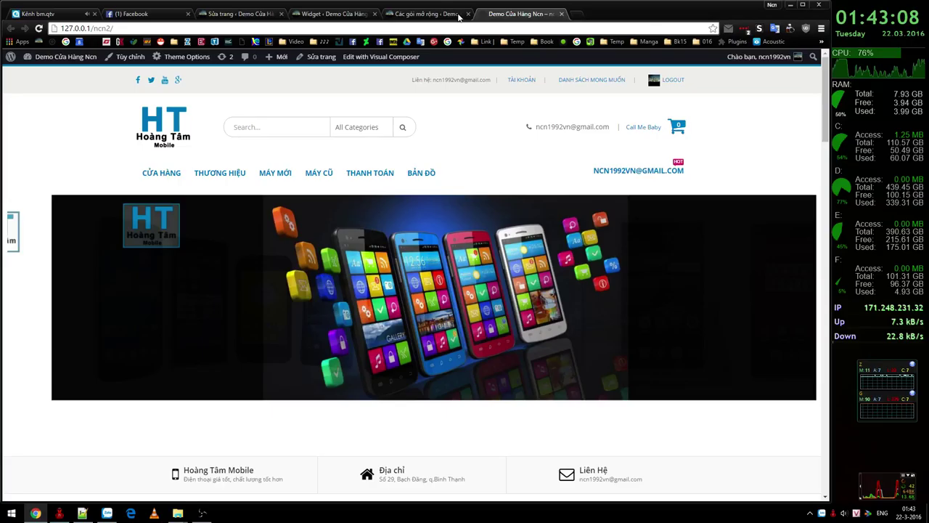
pyautogui.scroll(-7, 524, 253)
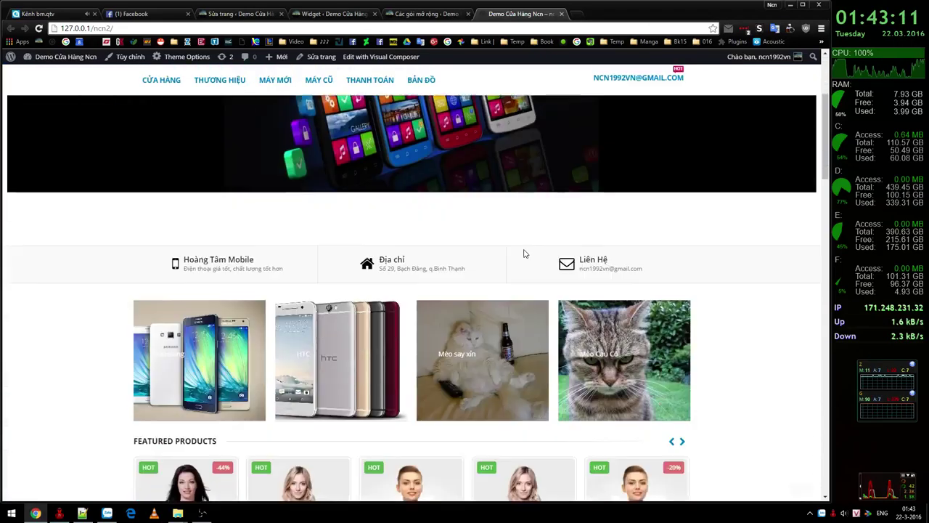
pyautogui.scroll(5, 506, 264)
pyautogui.scroll(2, 506, 264)
pyautogui.scroll(-5, 621, 322)
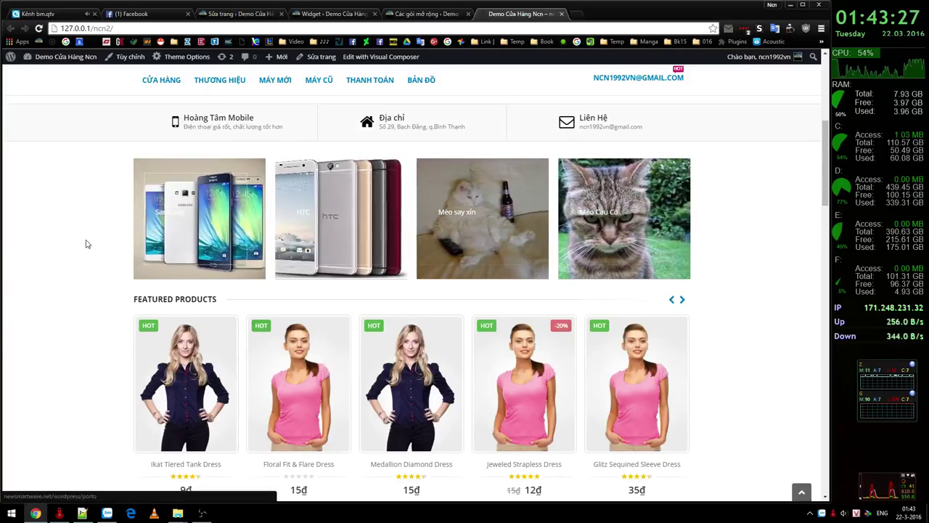
pyautogui.scroll(-2, 82, 257)
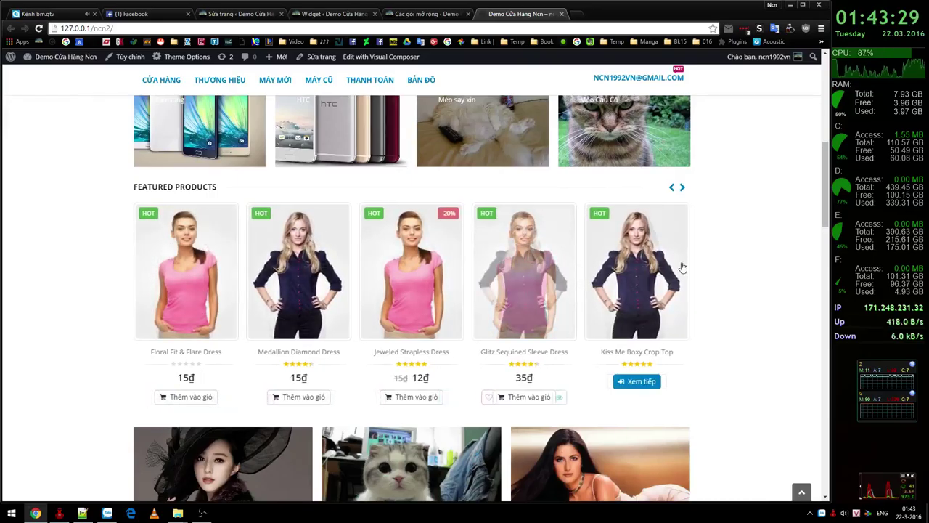
# Step: Page through the Featured Products carousel and view the image banners below it
pyautogui.click(684, 190)
pyautogui.click(685, 189)
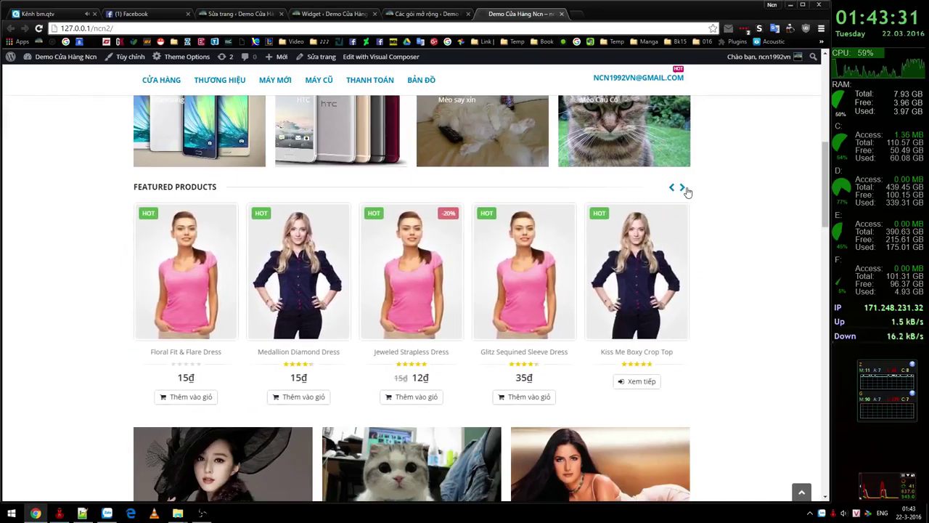
pyautogui.click(684, 189)
pyautogui.scroll(-3, 70, 265)
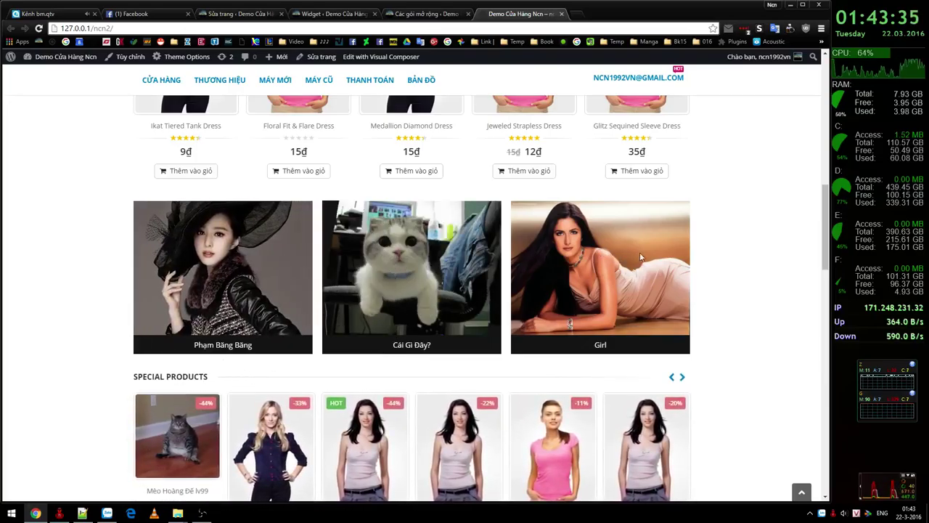
# Step: Review the homepage's Special Products, service highlights, promotional slider and Featured Brands sections
pyautogui.scroll(-2, 469, 269)
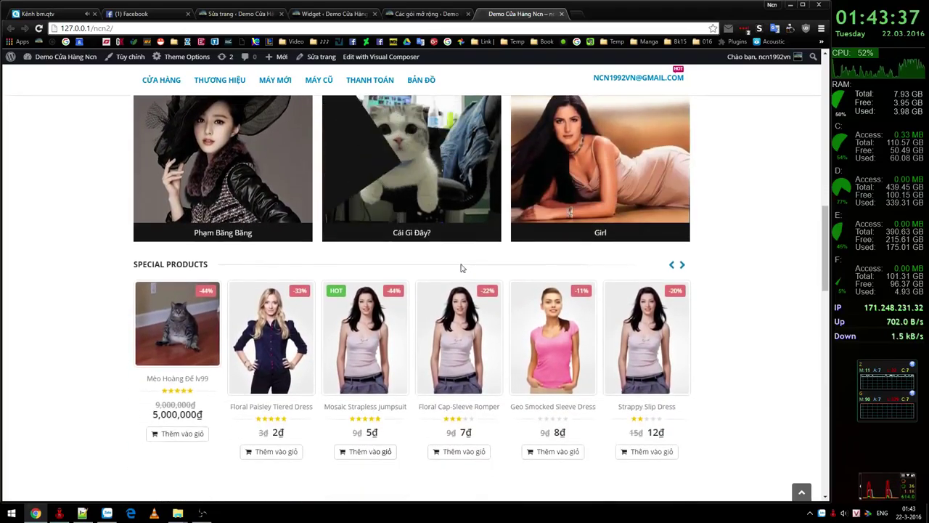
pyautogui.scroll(-2, 68, 290)
pyautogui.scroll(-8, 563, 232)
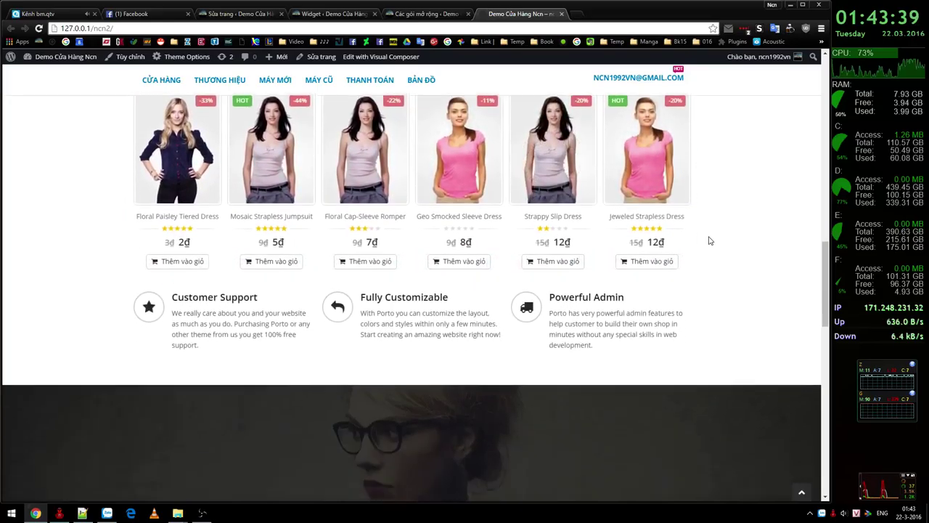
pyautogui.scroll(4, 342, 235)
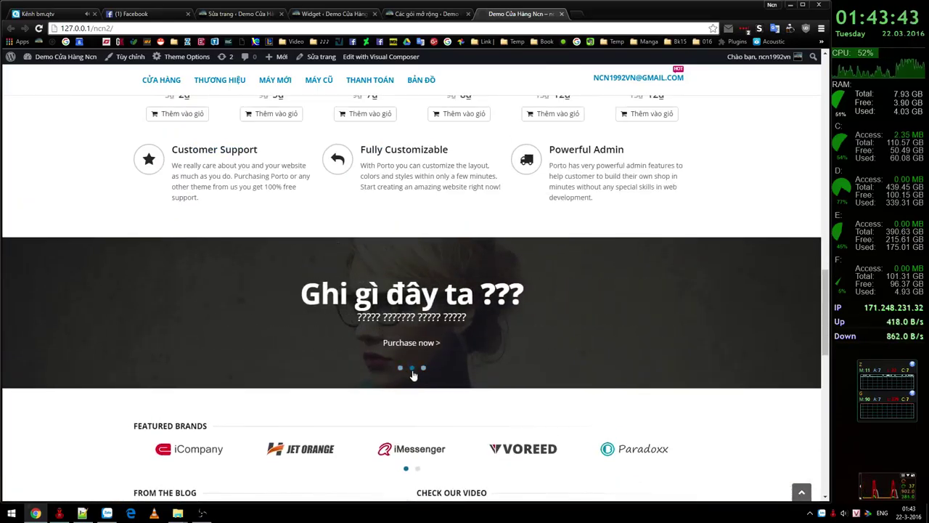
pyautogui.scroll(-4, 72, 303)
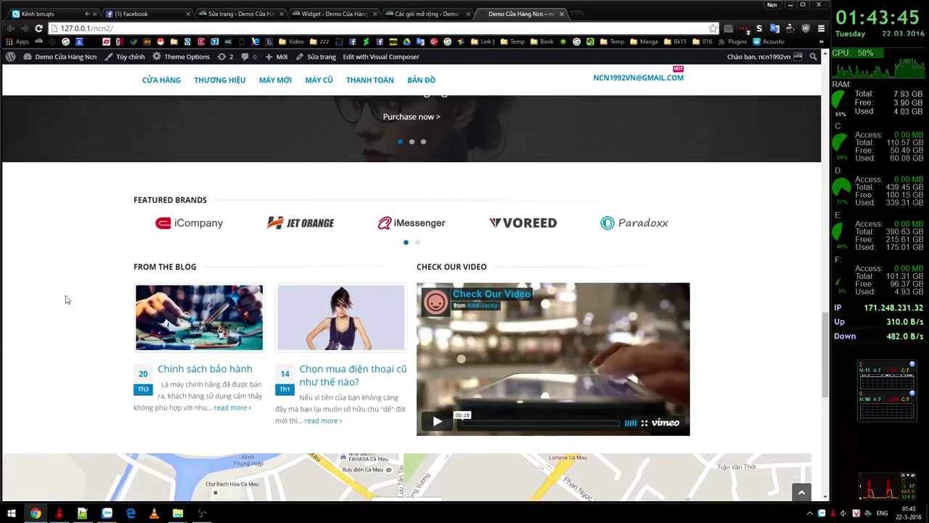
# Step: Open the blog posts "Chính sách bảo hành" and "Chọn mua điện thoại cũ như thế nào?" in separate background tabs
pyautogui.scroll(-2, 45, 297)
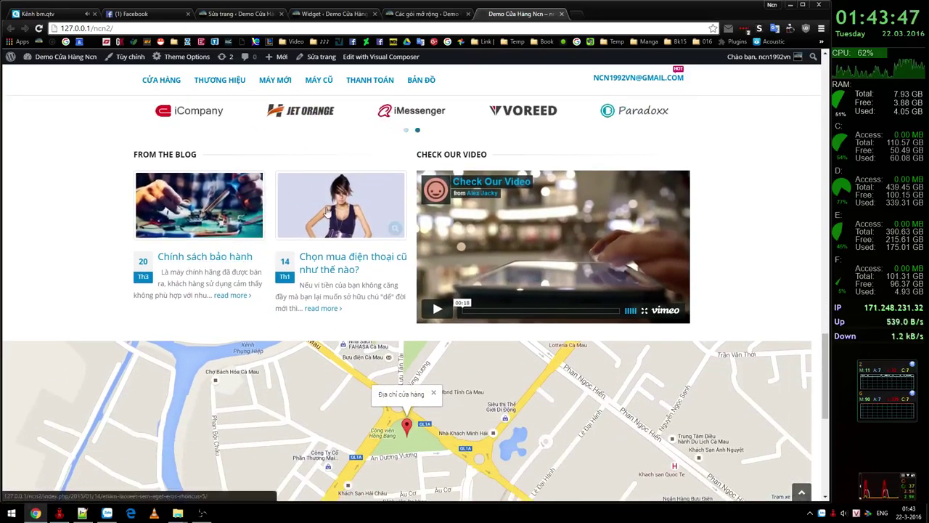
pyautogui.middleClick(225, 263)
pyautogui.middleClick(319, 262)
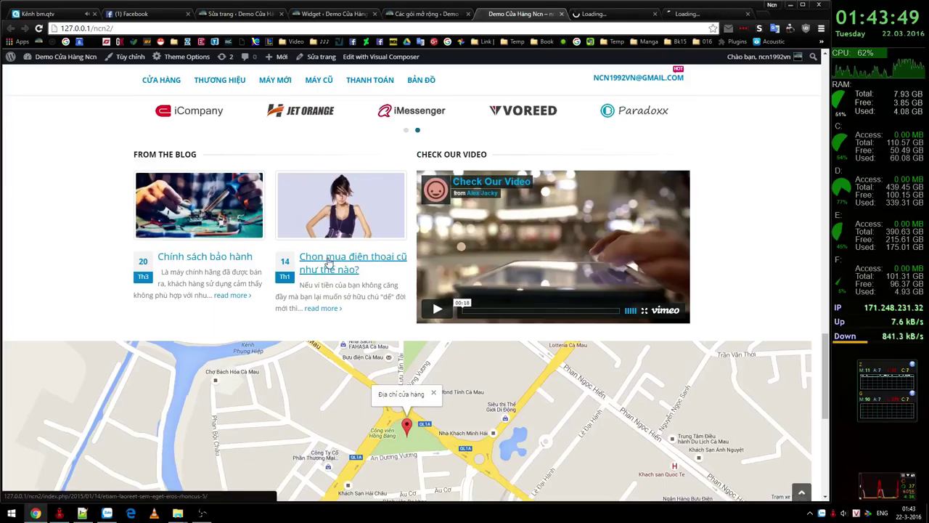
# Step: Pan around the store location map on the homepage and review the footer's contact, news, category and newsletter blocks
pyautogui.scroll(-2, 79, 214)
pyautogui.scroll(-2, 78, 214)
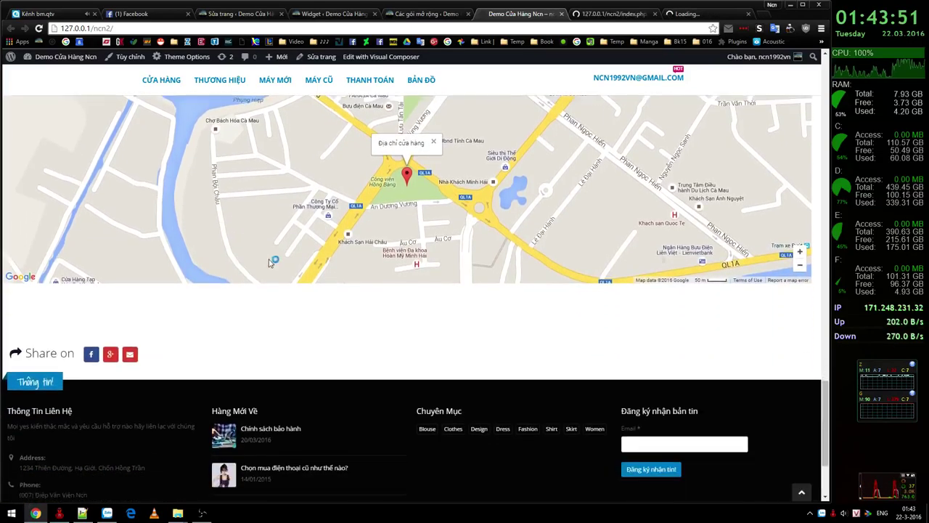
pyautogui.scroll(1, 314, 300)
pyautogui.moveTo(404, 253)
pyautogui.mouseDown()
pyautogui.moveTo(436, 250)
pyautogui.moveTo(375, 291)
pyautogui.moveTo(239, 298)
pyautogui.mouseUp()
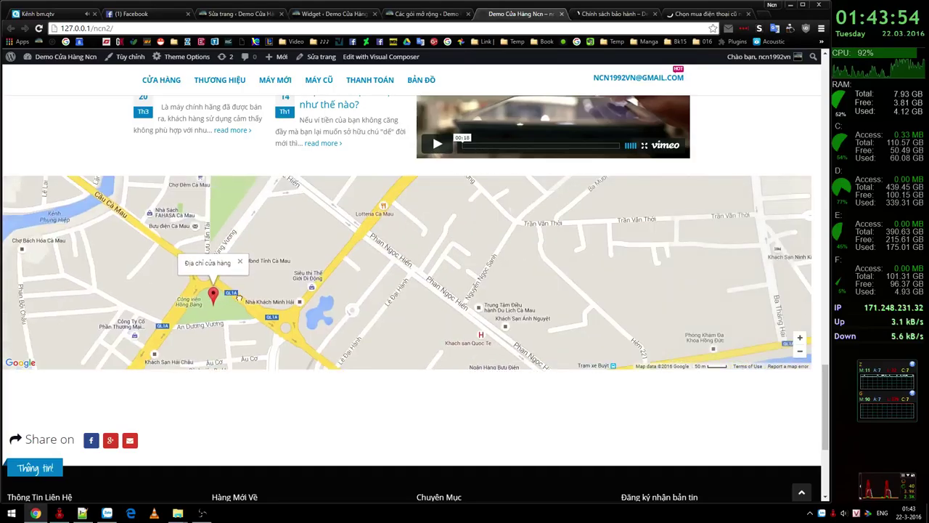
pyautogui.moveTo(238, 298); pyautogui.dragTo(466, 251)
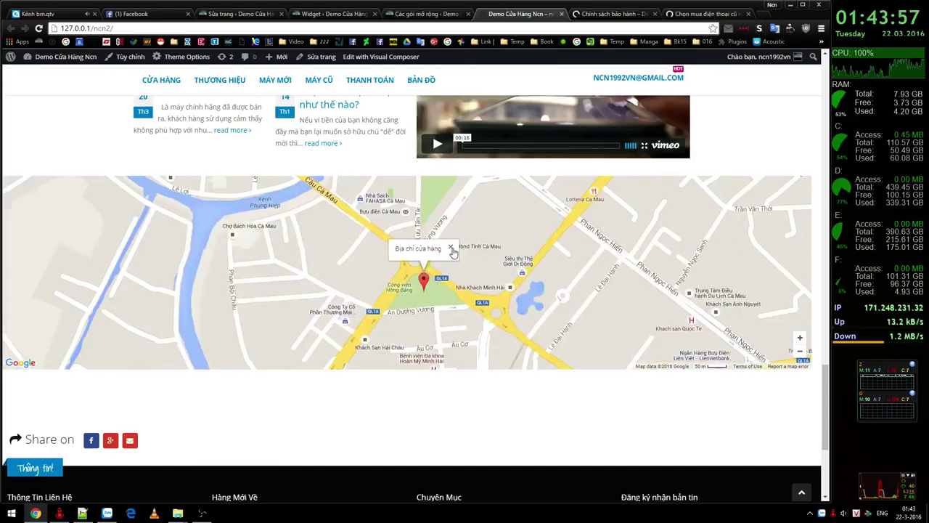
pyautogui.moveTo(422, 291)
pyautogui.mouseDown()
pyautogui.moveTo(422, 227)
pyautogui.moveTo(379, 309)
pyautogui.mouseUp()
pyautogui.scroll(2, 398, 308)
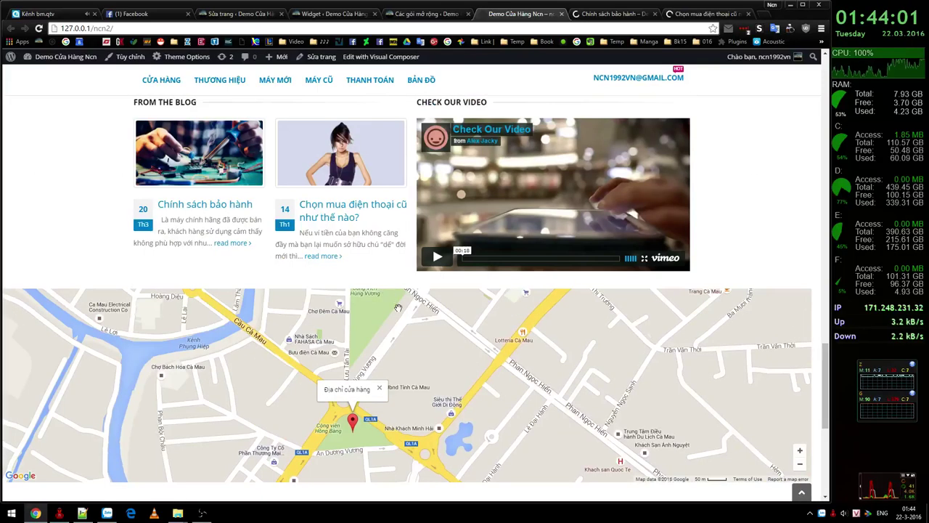
pyautogui.scroll(-2, 397, 308)
pyautogui.scroll(-4, 416, 388)
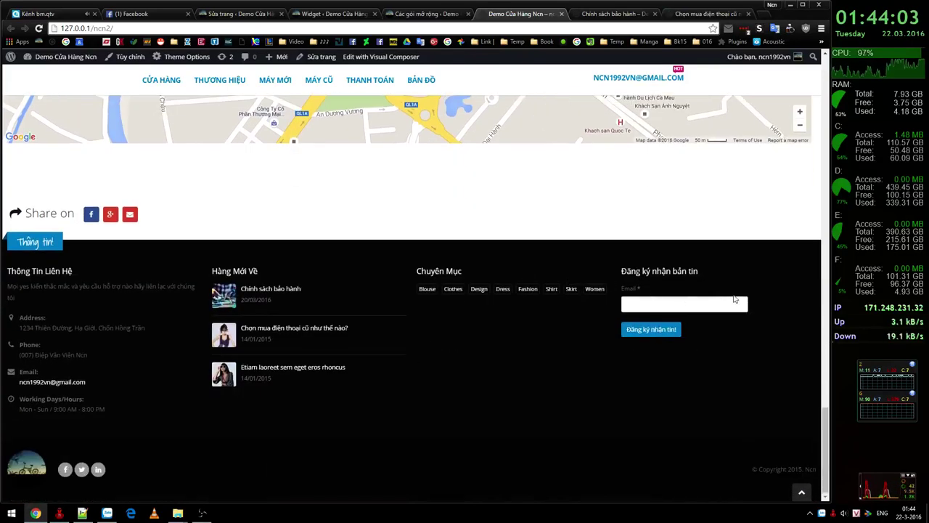
# Step: Examine the "Chính sách bảo hành" post, including its images, warranty terms, author section and sidebar
pyautogui.click(603, 14)
pyautogui.scroll(-5, 255, 201)
pyautogui.scroll(-2, 329, 297)
pyautogui.scroll(5, 350, 306)
pyautogui.scroll(-3, 343, 312)
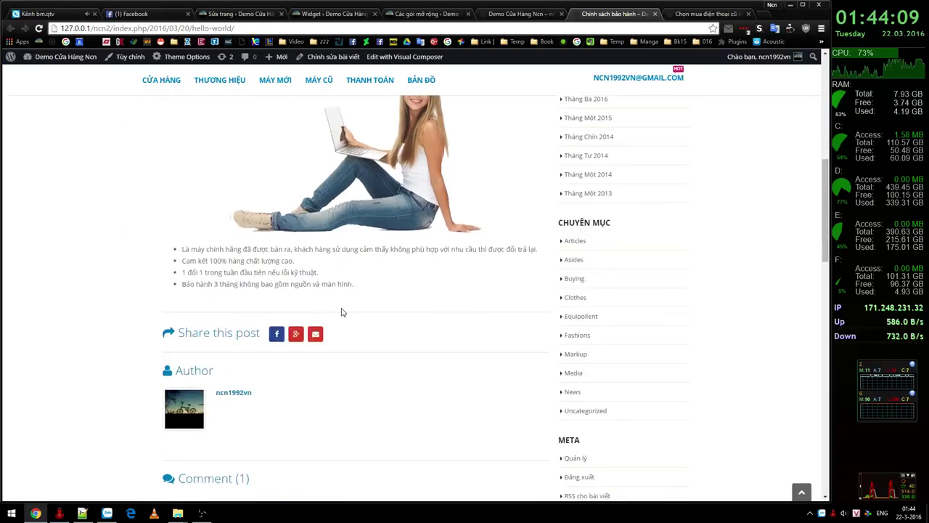
pyautogui.scroll(-5, 338, 312)
pyautogui.scroll(5, 312, 279)
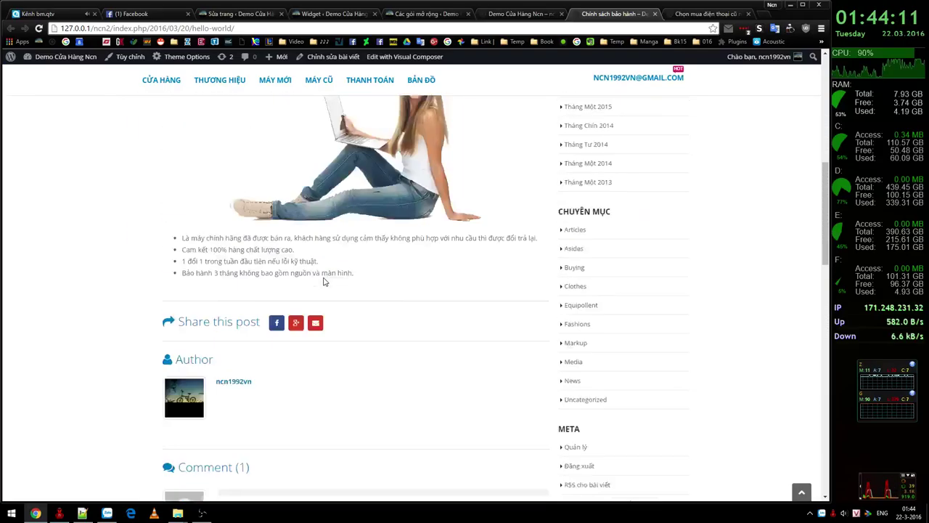
pyautogui.scroll(4, 324, 282)
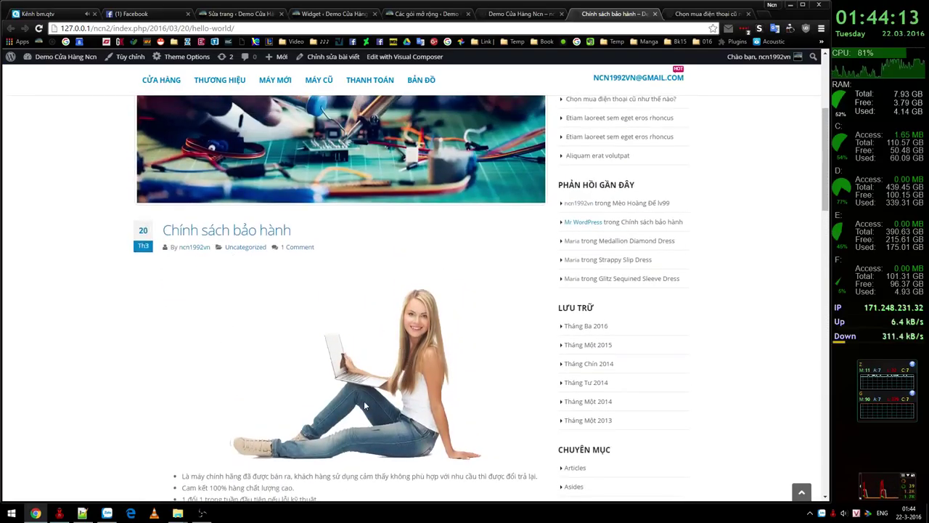
pyautogui.scroll(-2, 370, 377)
# Step: Open the "Chính sách bảo hành" post in the WordPress editor for a look, and close its tab
pyautogui.scroll(5, 383, 341)
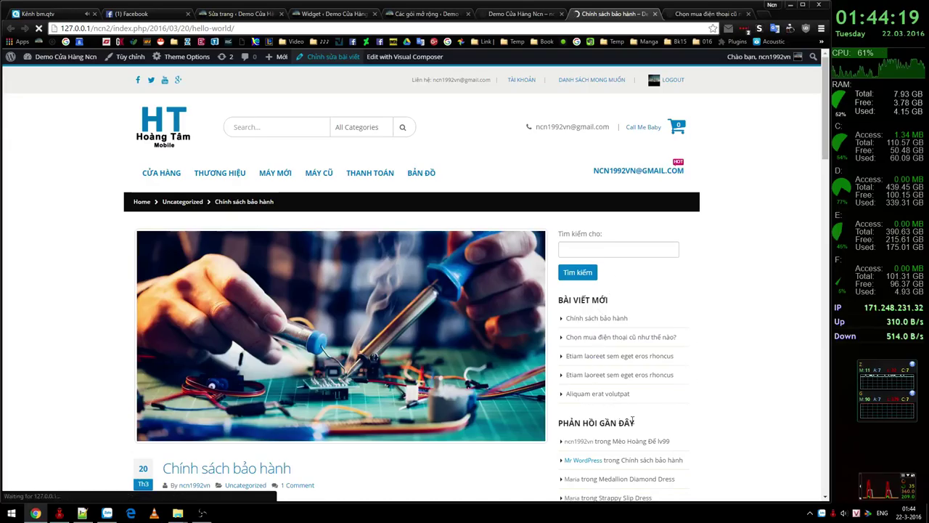
pyautogui.scroll(-7, 643, 283)
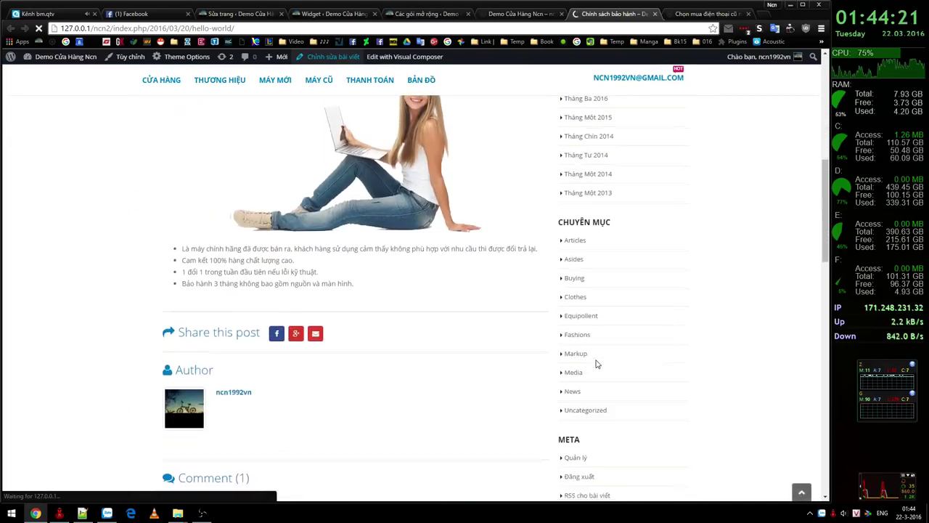
pyautogui.scroll(-2, 596, 362)
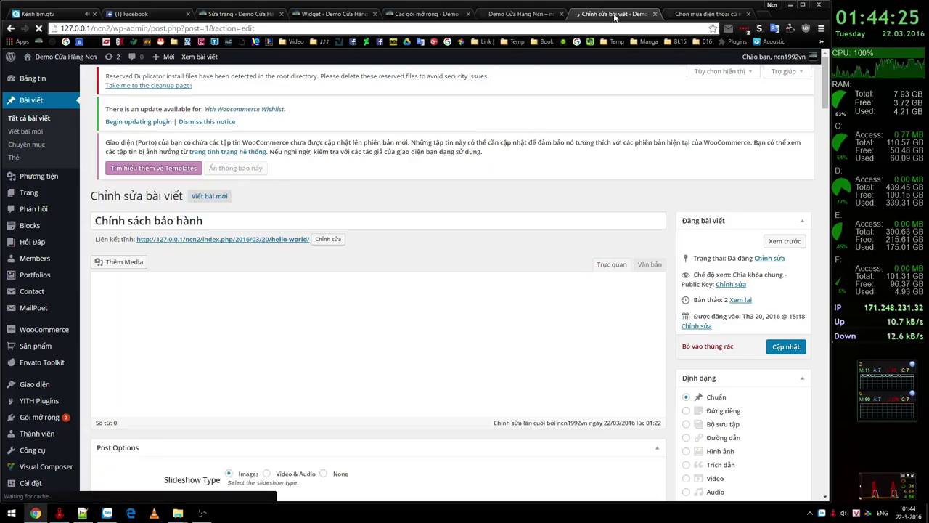
pyautogui.click(654, 13)
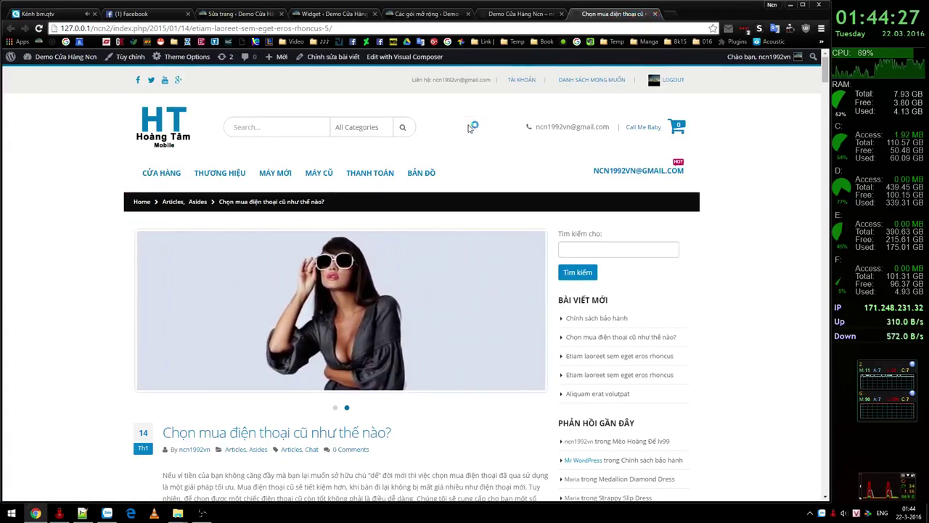
# Step: View both slideshow images of the "Chọn mua điện thoại cũ như thế nào?" post enlarged, and close the image viewer
pyautogui.scroll(-5, 362, 300)
pyautogui.scroll(5, 537, 211)
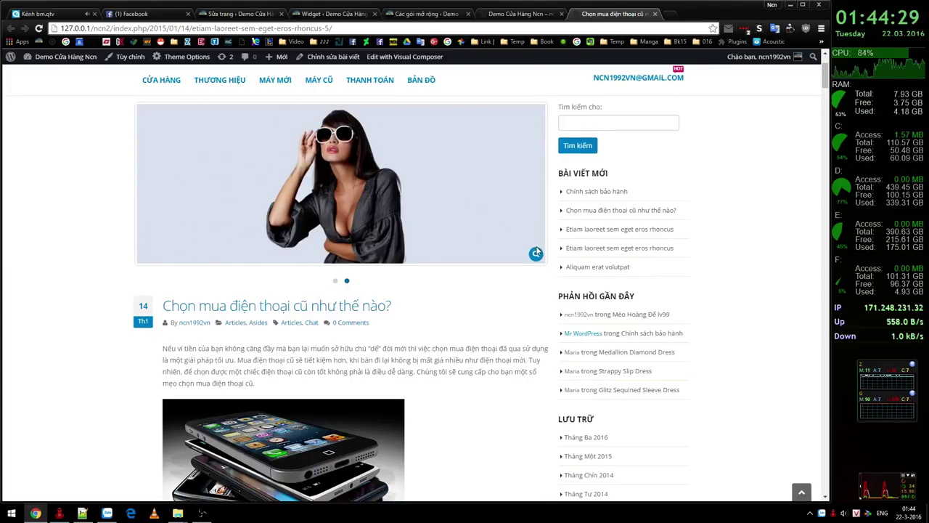
pyautogui.click(335, 281)
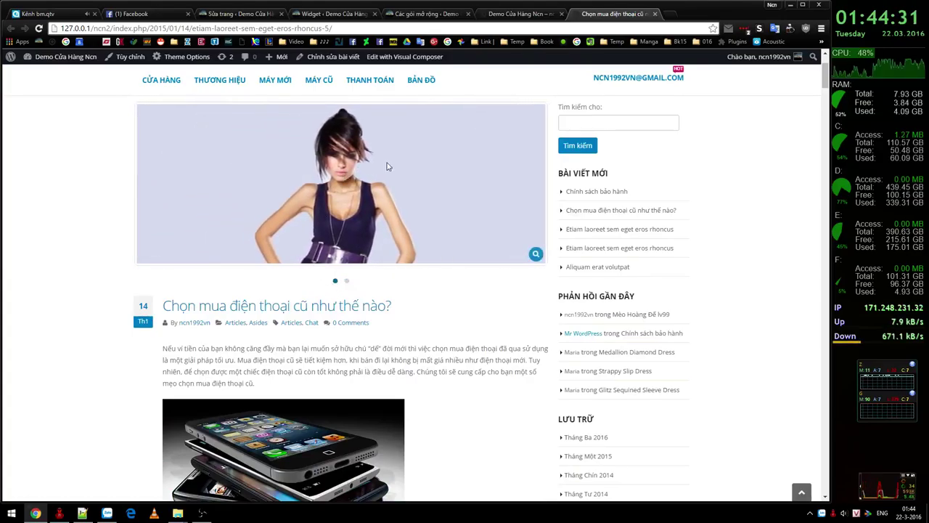
pyautogui.click(538, 255)
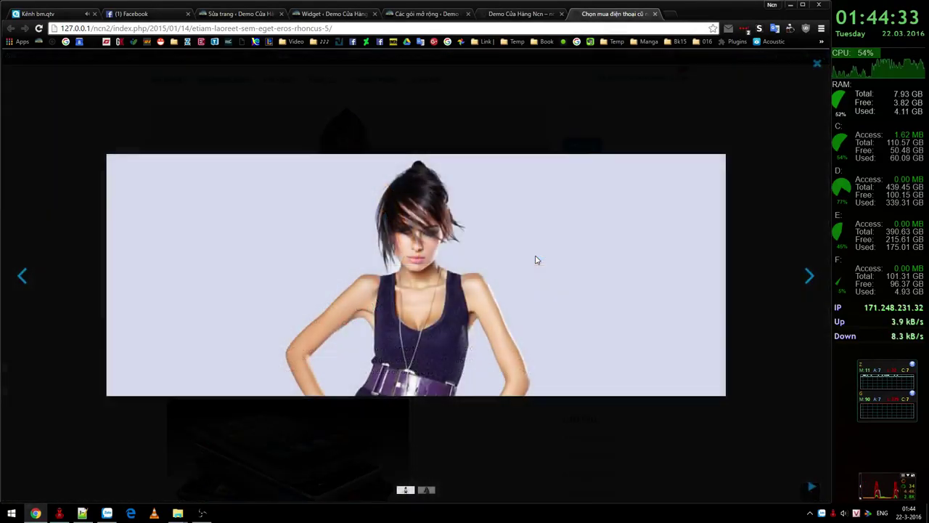
pyautogui.click(811, 276)
pyautogui.click(816, 63)
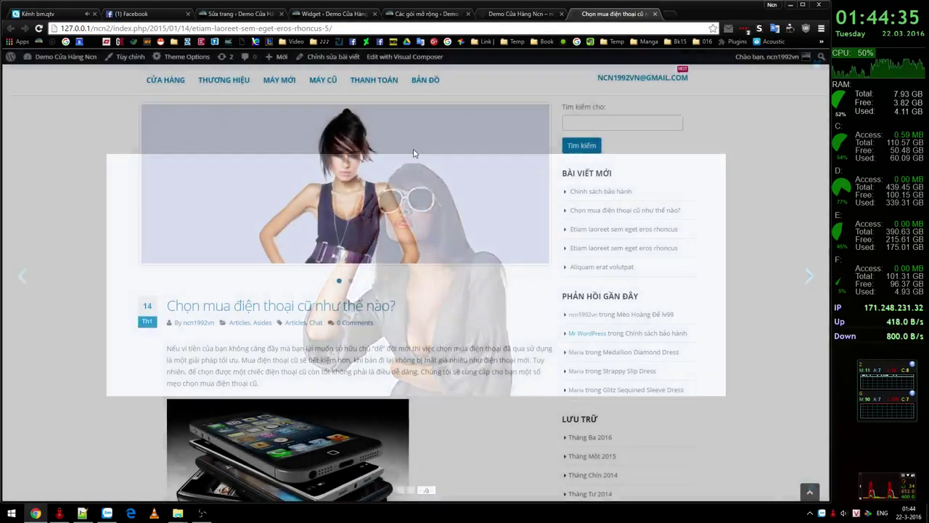
# Step: Skim the full "Chọn mua điện thoại cũ như thế nào?" article down to the related posts and footer
pyautogui.scroll(-15, 456, 294)
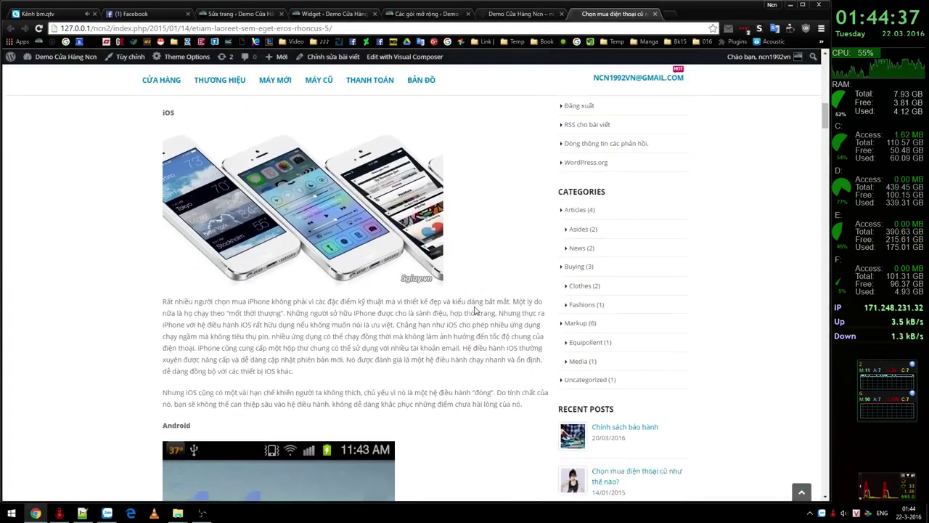
pyautogui.scroll(-15, 475, 311)
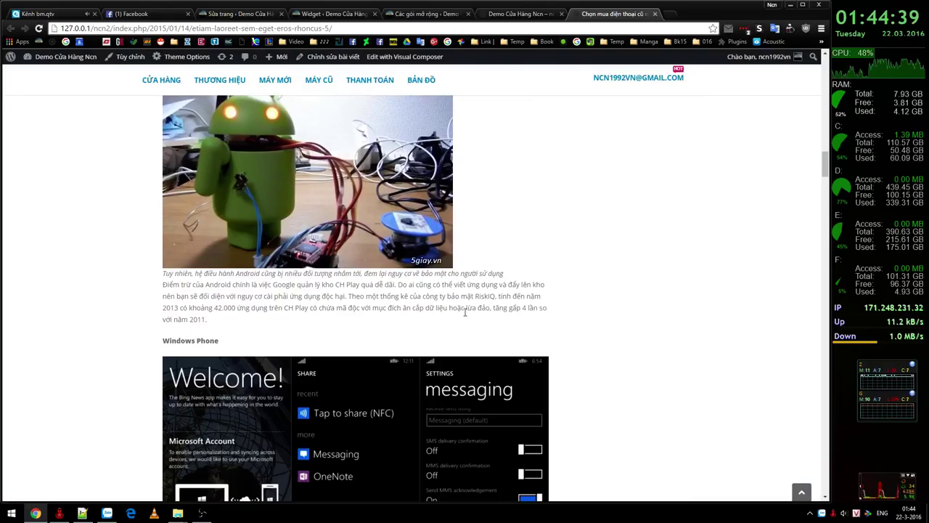
pyautogui.scroll(-15, 465, 312)
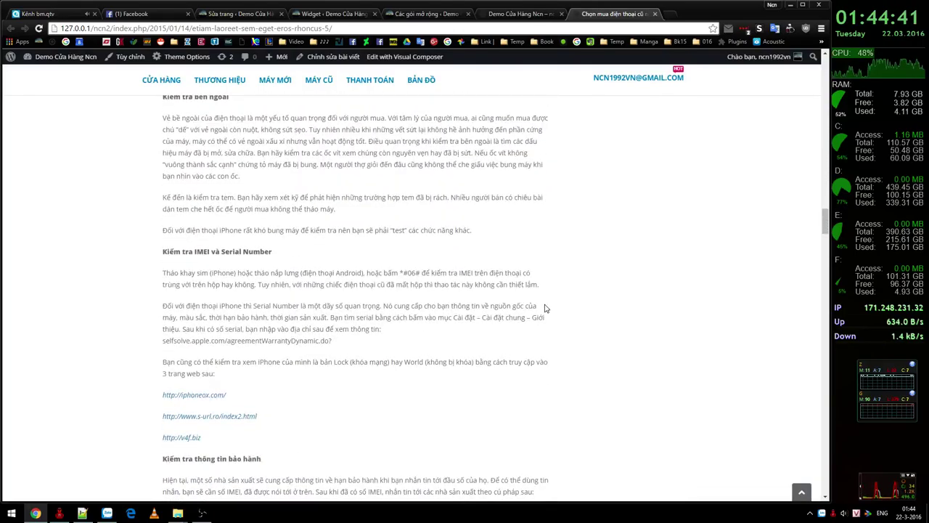
pyautogui.scroll(-15, 545, 308)
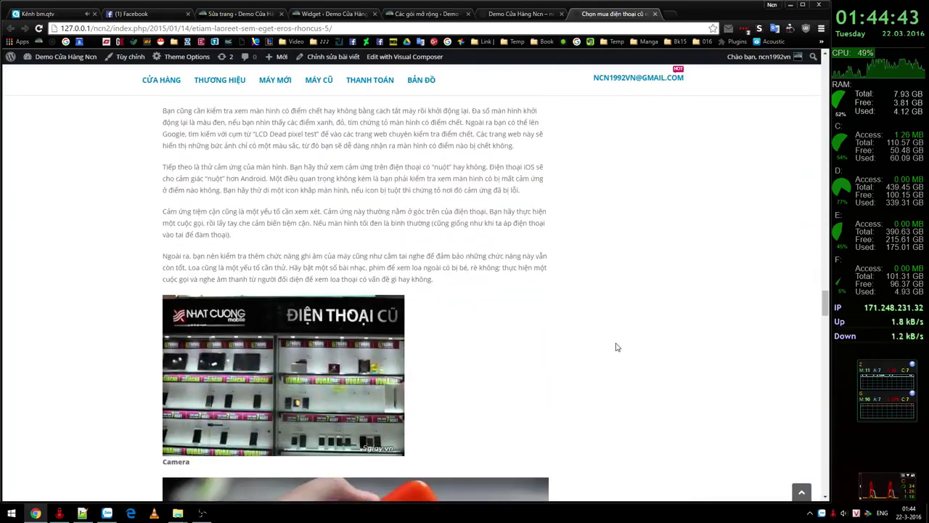
pyautogui.scroll(-15, 615, 347)
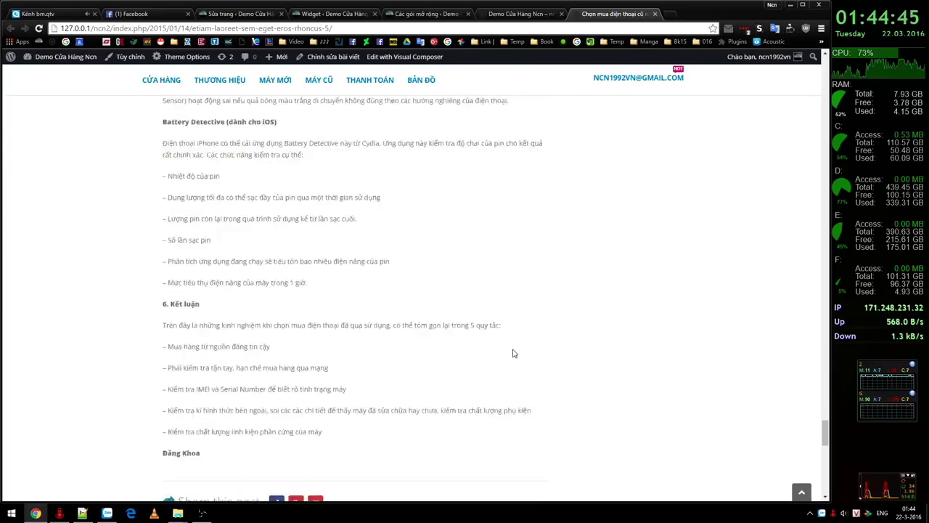
pyautogui.scroll(-15, 512, 353)
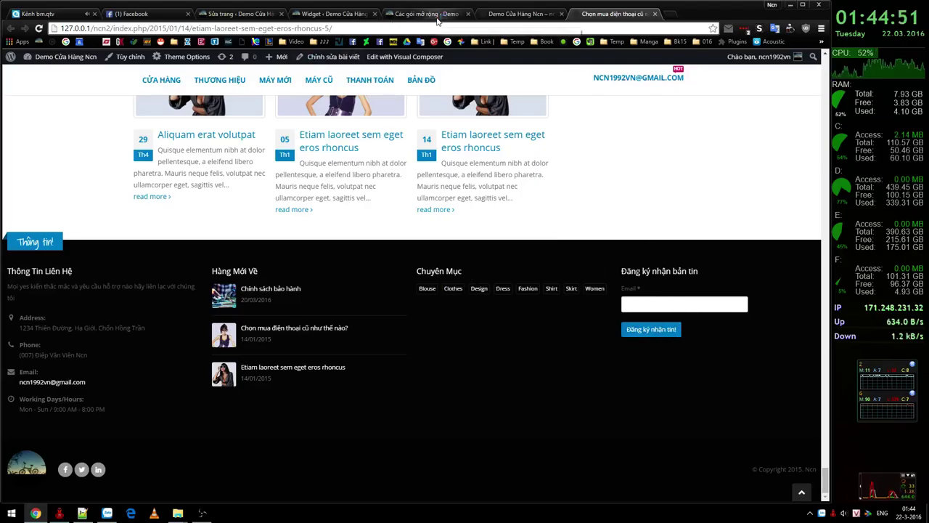
# Step: On the Widget admin page, move the "Chuyên Mục" product tag widget from Footer Widget 3 to Footer Widget 4, above the MailPoet form
pyautogui.click(239, 13)
pyautogui.click(326, 15)
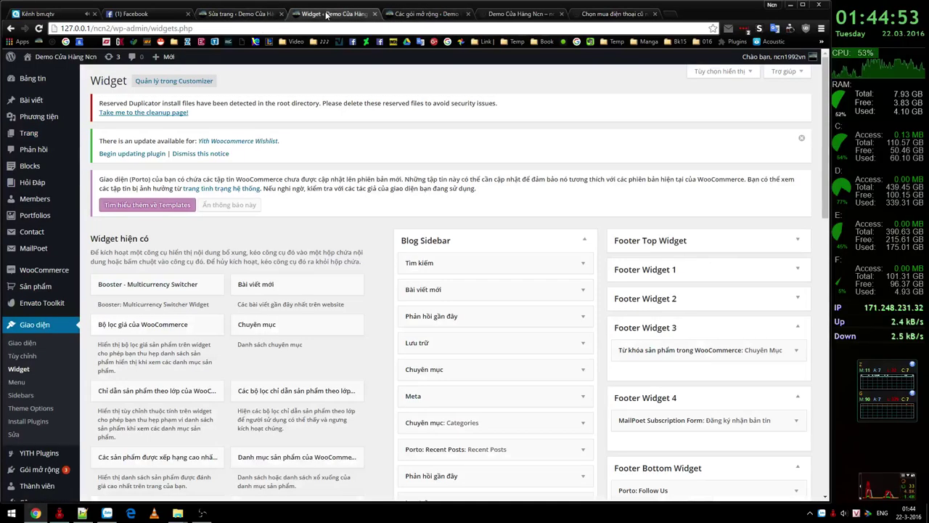
pyautogui.scroll(-2, 533, 230)
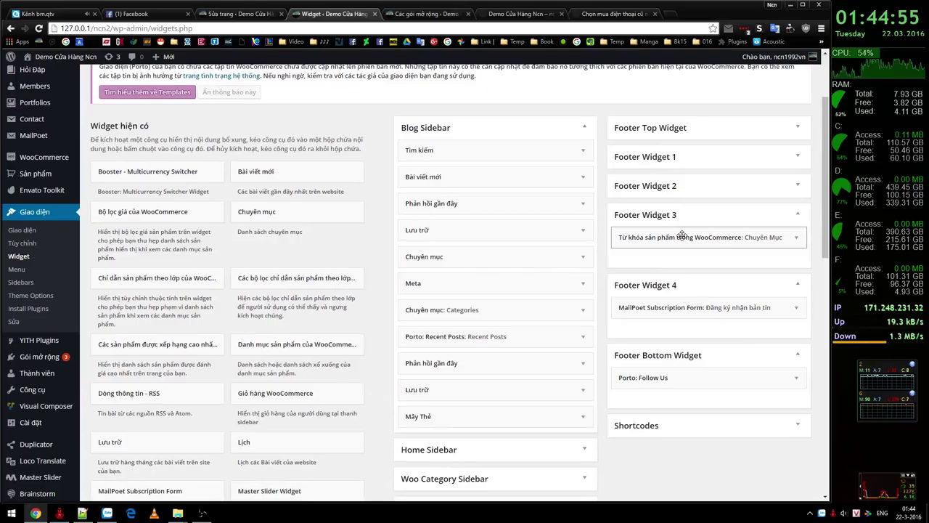
pyautogui.moveTo(681, 236); pyautogui.dragTo(683, 303)
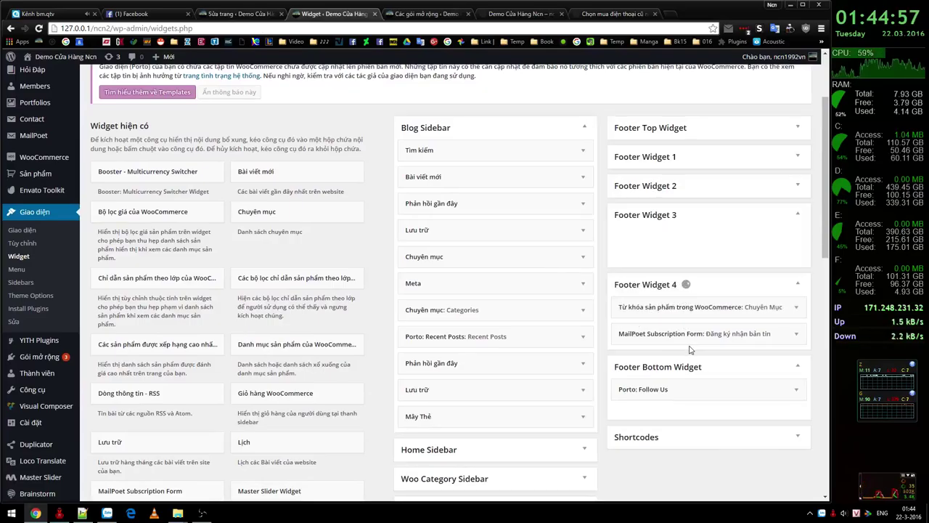
# Step: Add a "Văn bản" text widget to Footer Widget 3
pyautogui.scroll(-2, 554, 338)
pyautogui.scroll(-6, 156, 409)
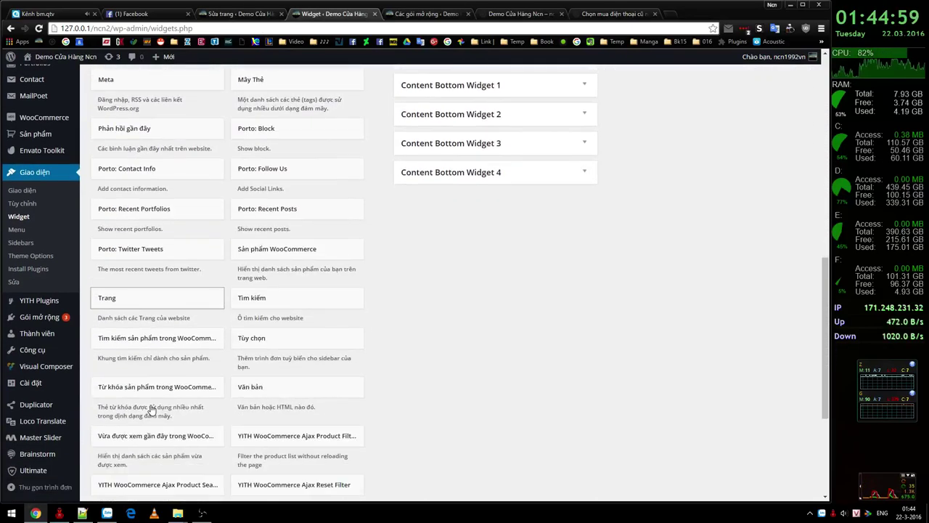
pyautogui.scroll(2, 121, 333)
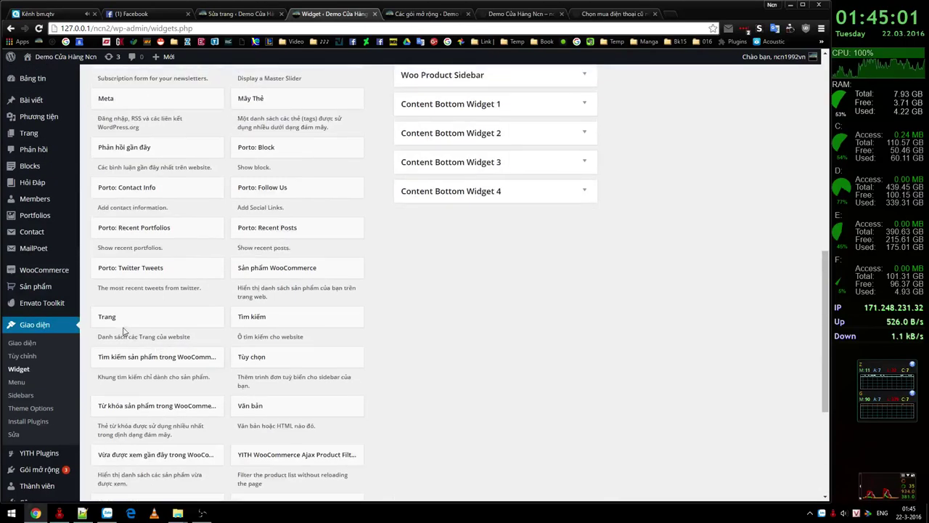
pyautogui.scroll(3, 138, 266)
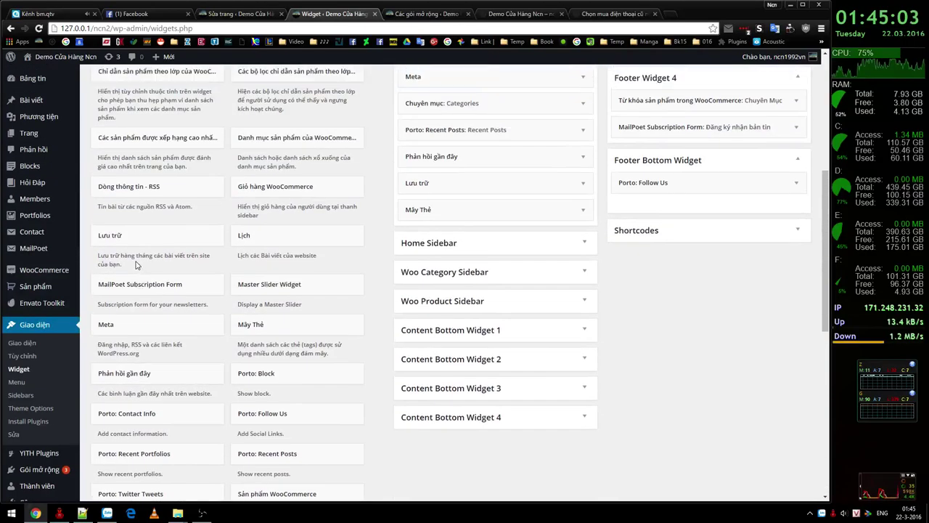
pyautogui.scroll(-4, 321, 286)
pyautogui.moveTo(247, 407); pyautogui.dragTo(666, 109)
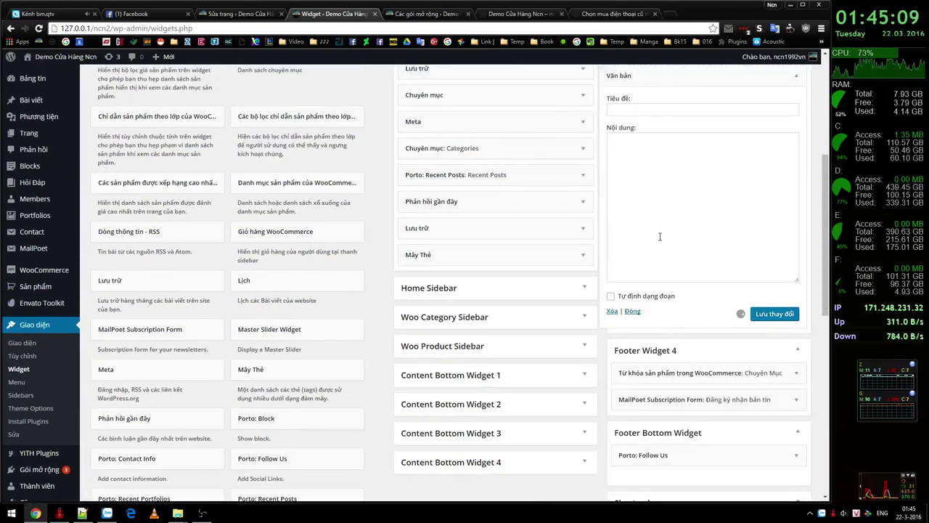
pyautogui.scroll(2, 296, 227)
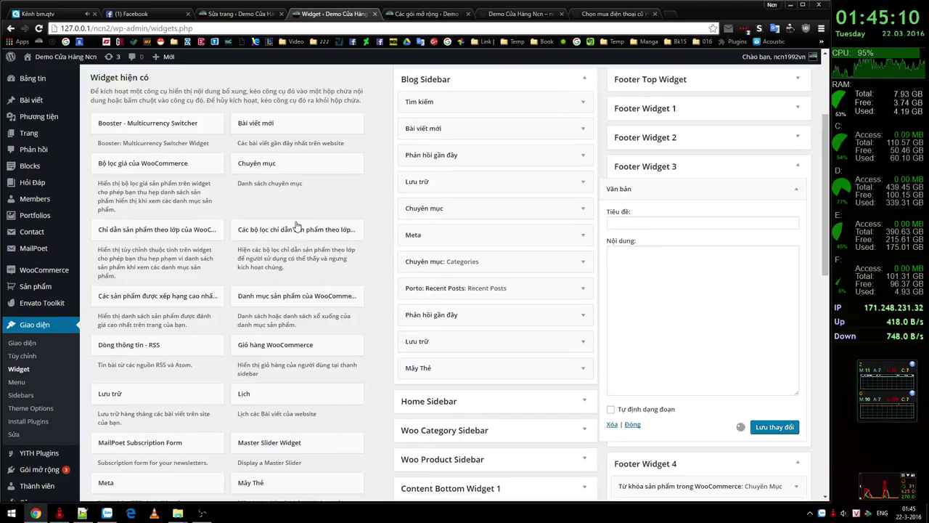
# Step: Open the Contact Forms list in a new tab and copy the shortcode of "Contact form 1"
pyautogui.middleClick(116, 235)
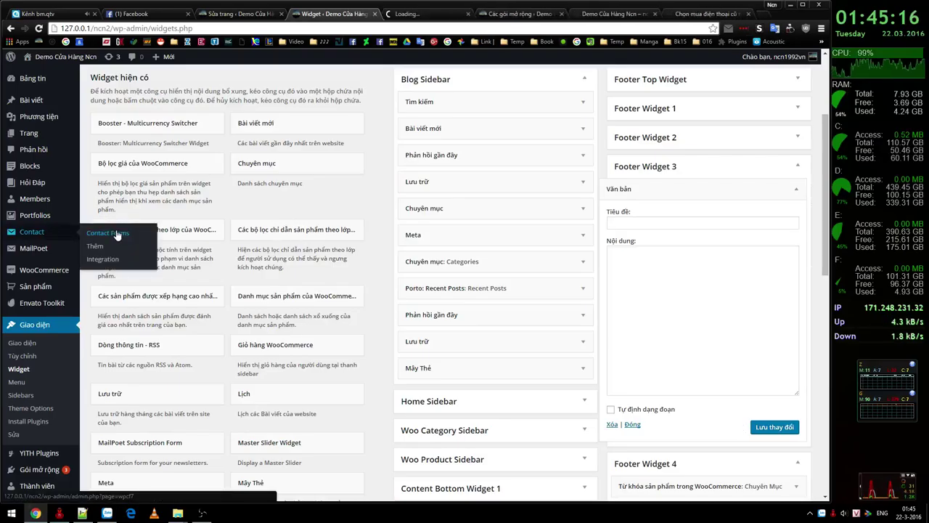
pyautogui.click(423, 14)
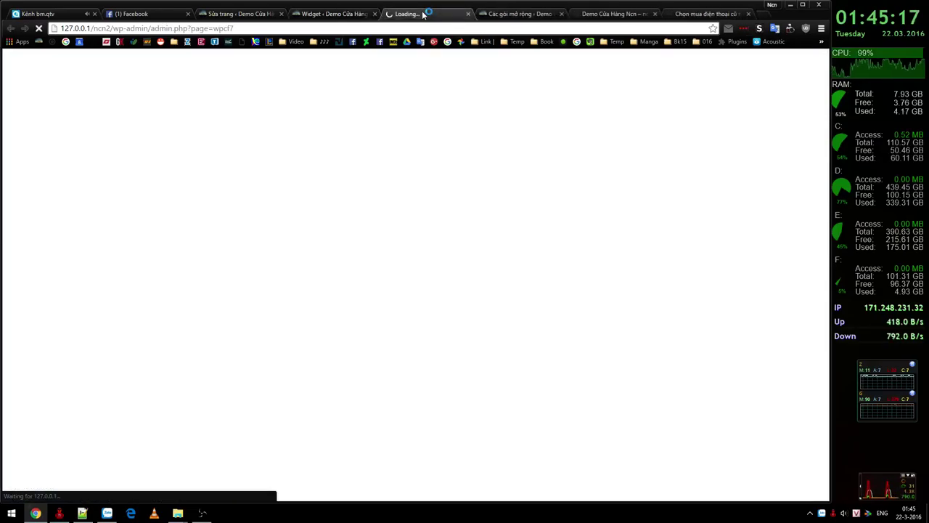
pyautogui.click(328, 14)
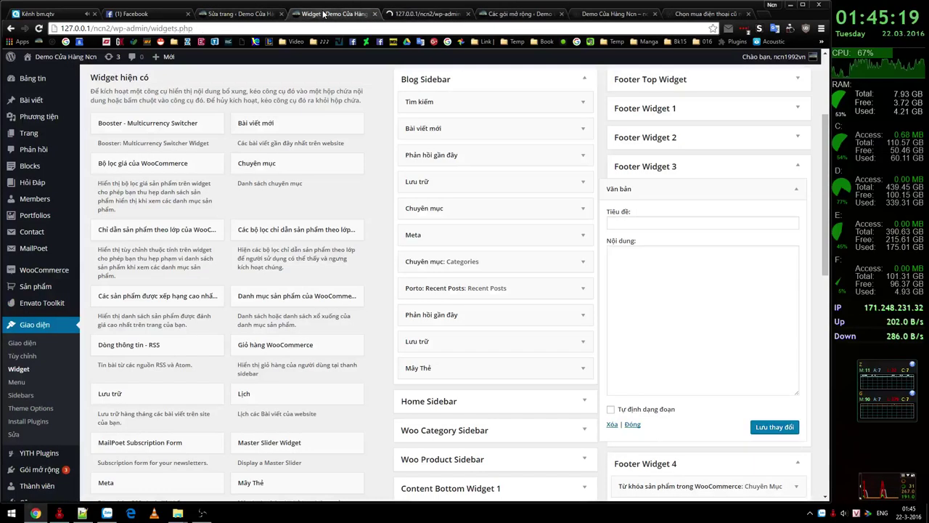
pyautogui.click(398, 16)
pyautogui.scroll(-1, 441, 226)
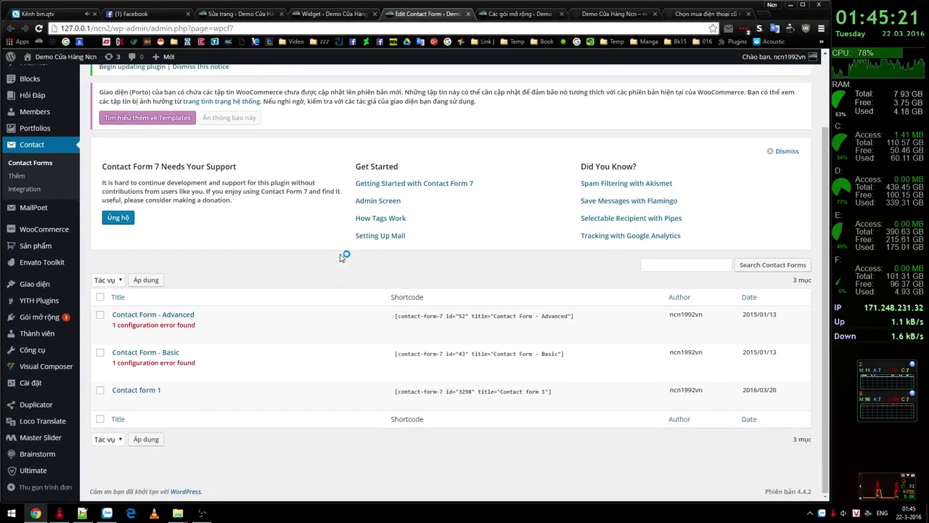
pyautogui.click(488, 392)
pyautogui.hotkey('ctrl', 'c')
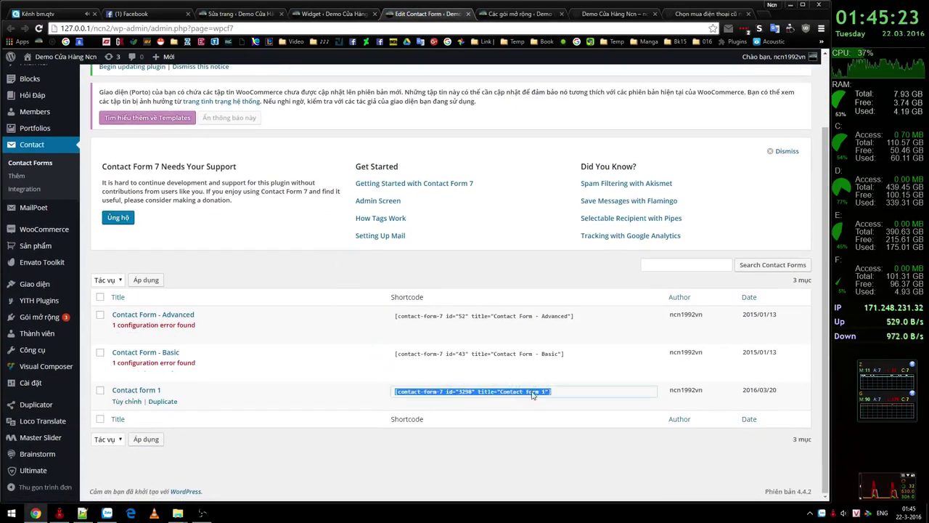
# Step: Paste the shortcode into the Footer Widget 3 text widget's content, title it "Gửi tin nhắn", and save the widget
pyautogui.click(542, 25)
pyautogui.click(616, 15)
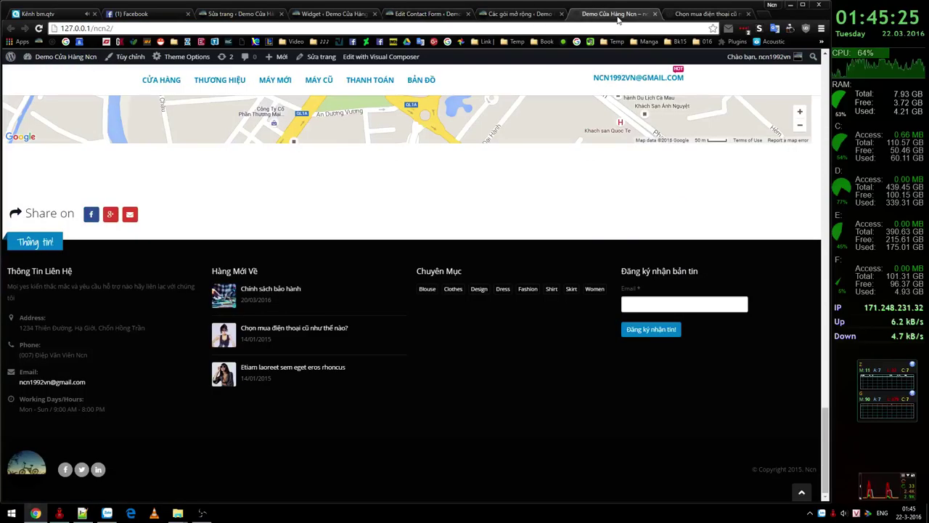
pyautogui.click(498, 20)
pyautogui.click(322, 16)
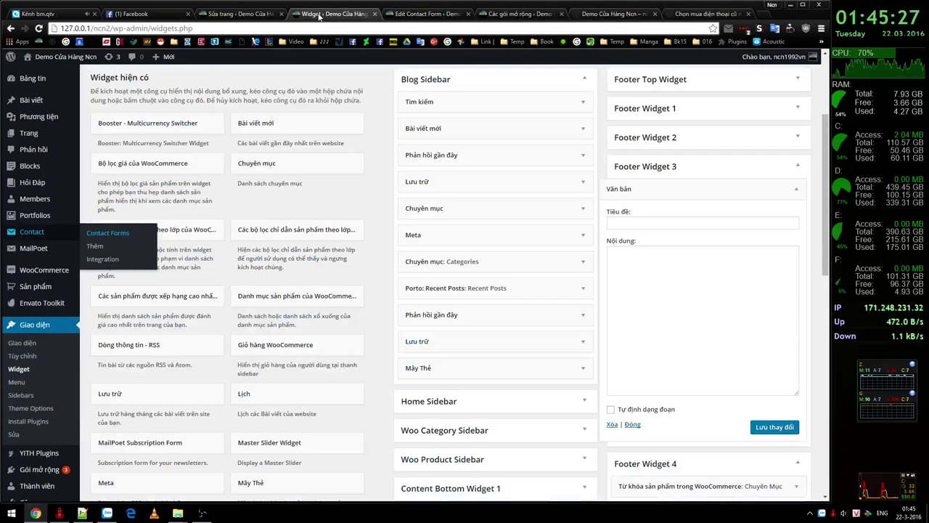
pyautogui.click(674, 275)
pyautogui.hotkey('ctrl', 'v')
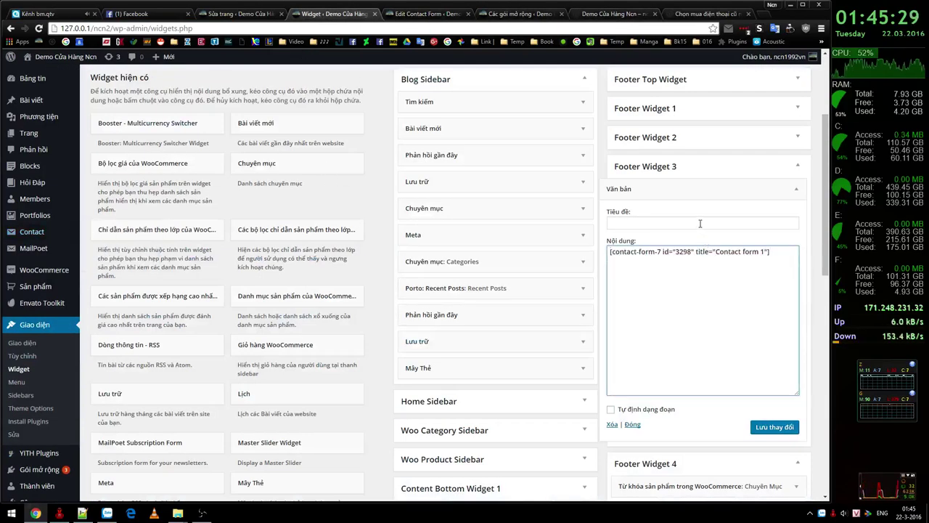
pyautogui.click(700, 223)
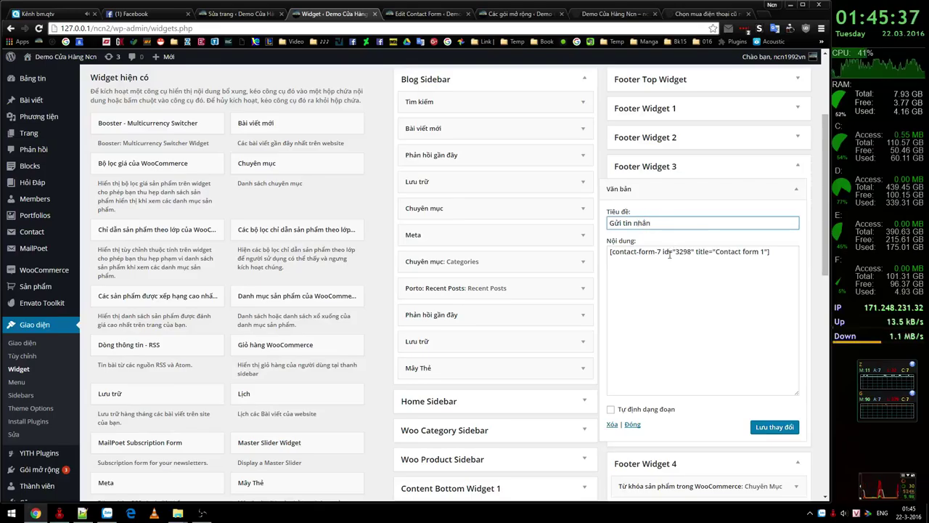
pyautogui.click(787, 429)
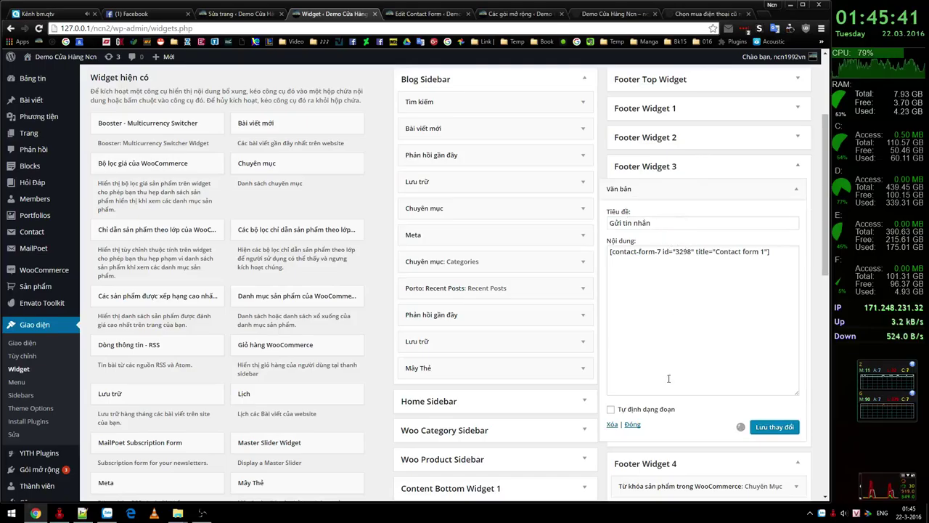
pyautogui.scroll(-2, 668, 378)
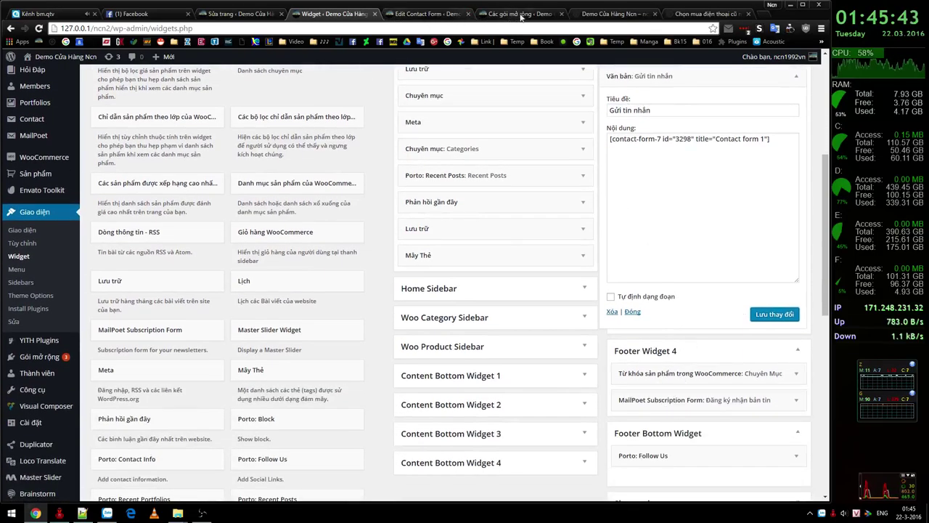
# Step: Open the "Chính sách bảo hành" post, close the "Kênh bm.qtv" tab, and check the updated footer widgets at the page's end
pyautogui.click(521, 14)
pyautogui.click(428, 13)
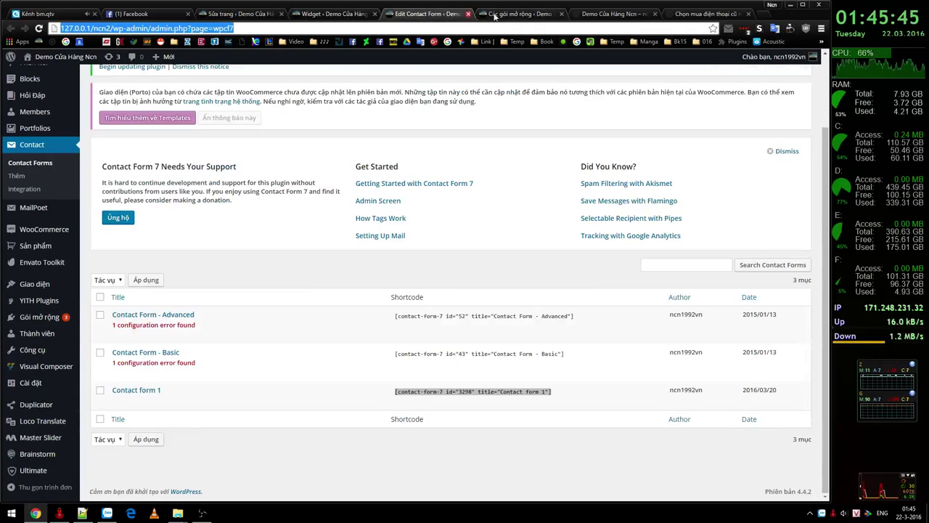
pyautogui.click(690, 13)
pyautogui.scroll(2, 639, 218)
pyautogui.scroll(-1, 285, 223)
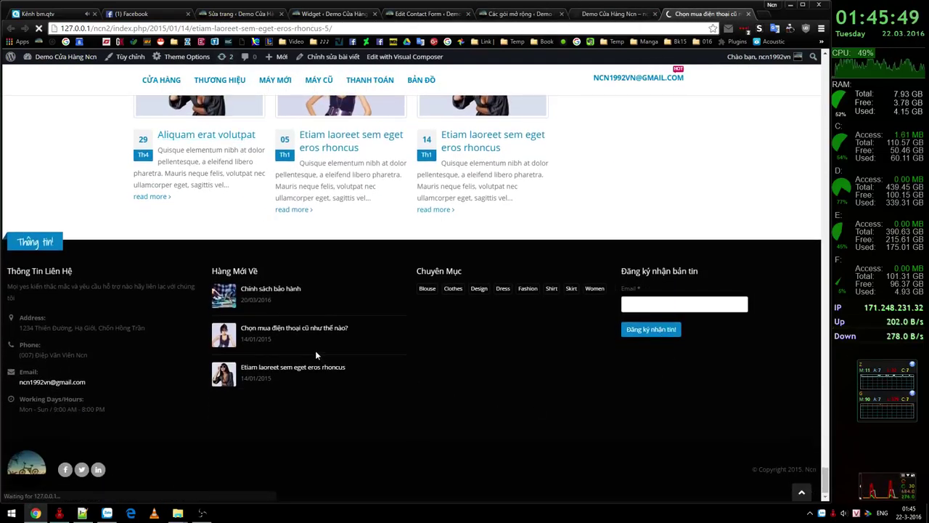
pyautogui.click(266, 289)
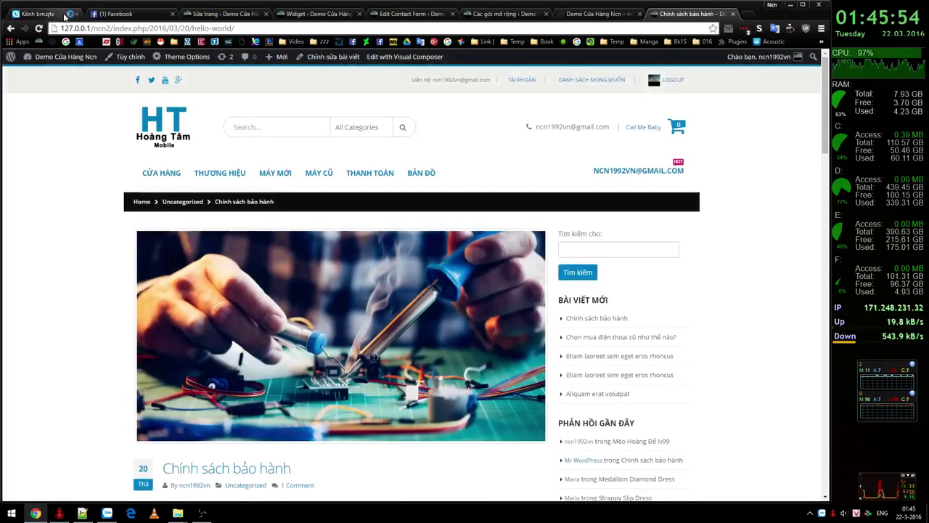
pyautogui.click(92, 14)
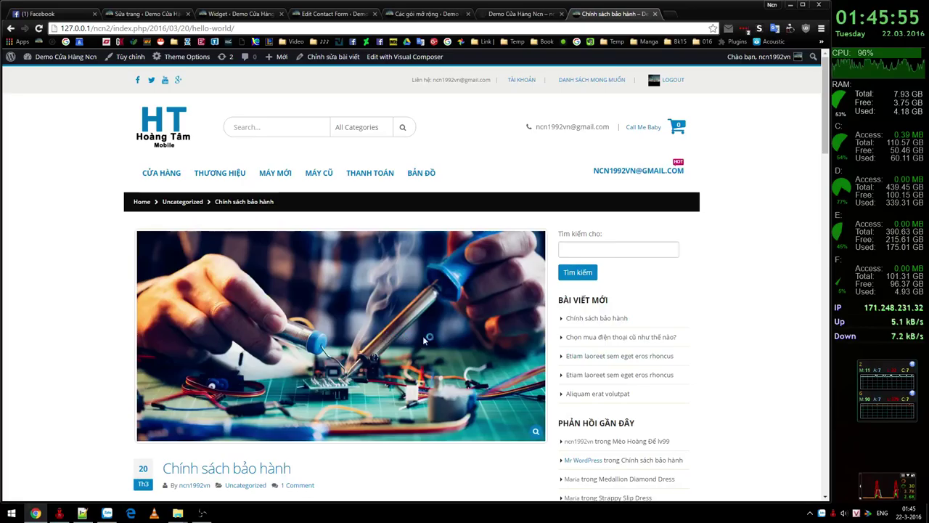
pyautogui.scroll(-20, 649, 332)
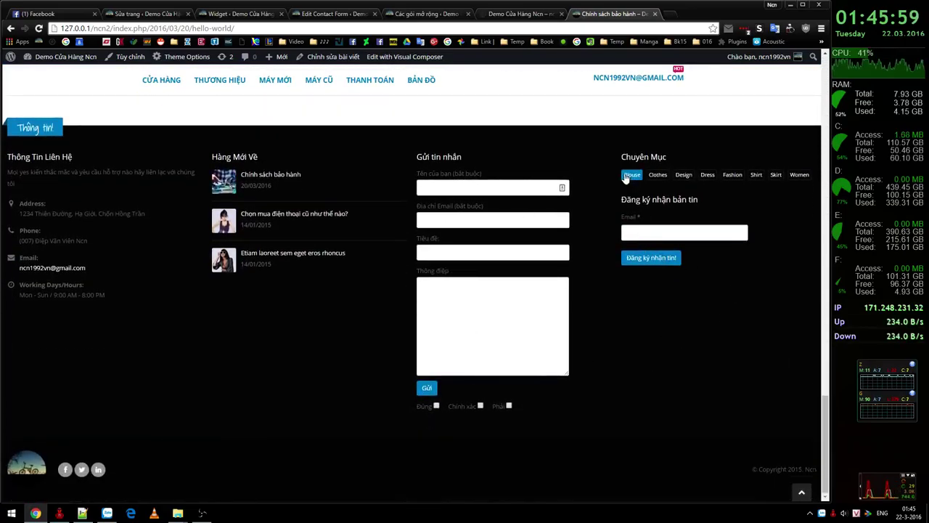
# Step: Fill in the footer's "Gửi tin nhắn" form with a name, e-mail, subject and message, send it, and highlight the response text
pyautogui.click(485, 186)
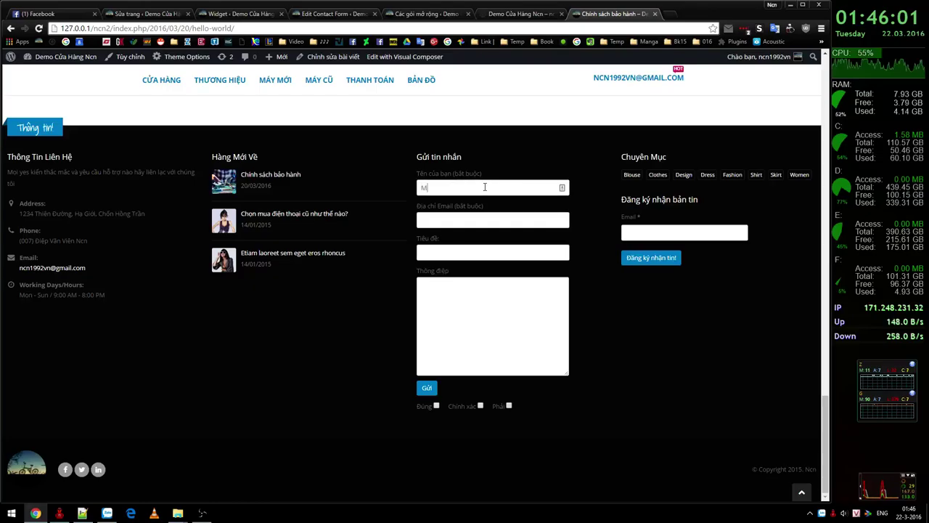
pyautogui.write('Ncn')
pyautogui.press('Tab')
pyautogui.press('Tab')
pyautogui.write('Ncn')
pyautogui.press('Tab')
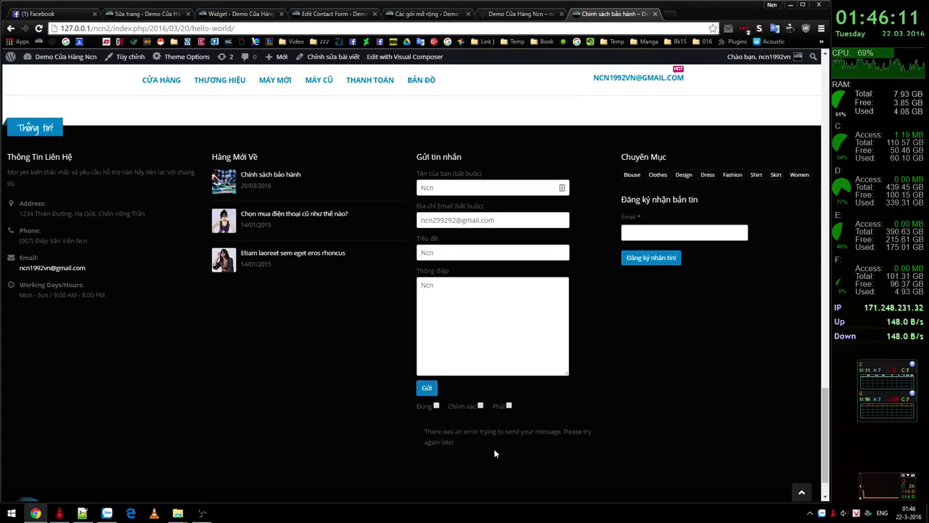
pyautogui.moveTo(415, 429); pyautogui.dragTo(484, 452)
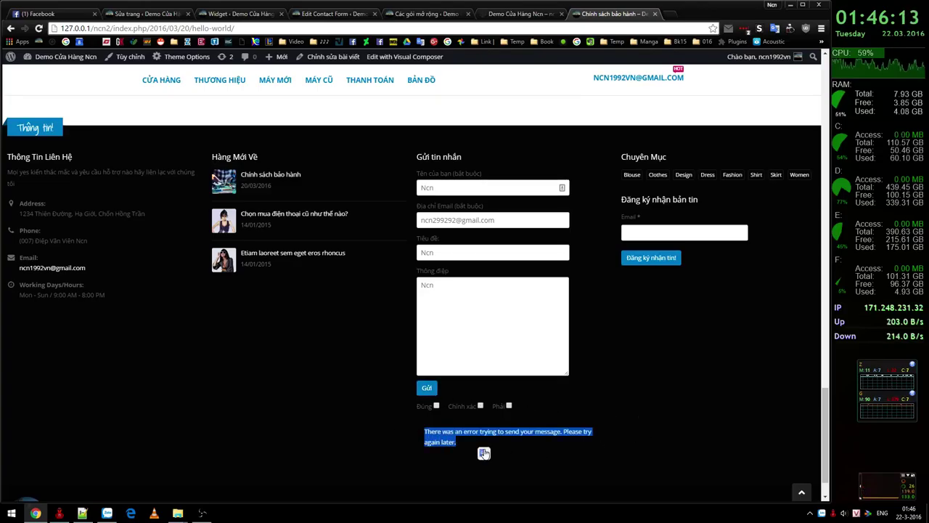
pyautogui.click(673, 424)
# Step: Return from the "Chính sách bảo hành" post to the shop's homepage
pyautogui.scroll(10, 545, 363)
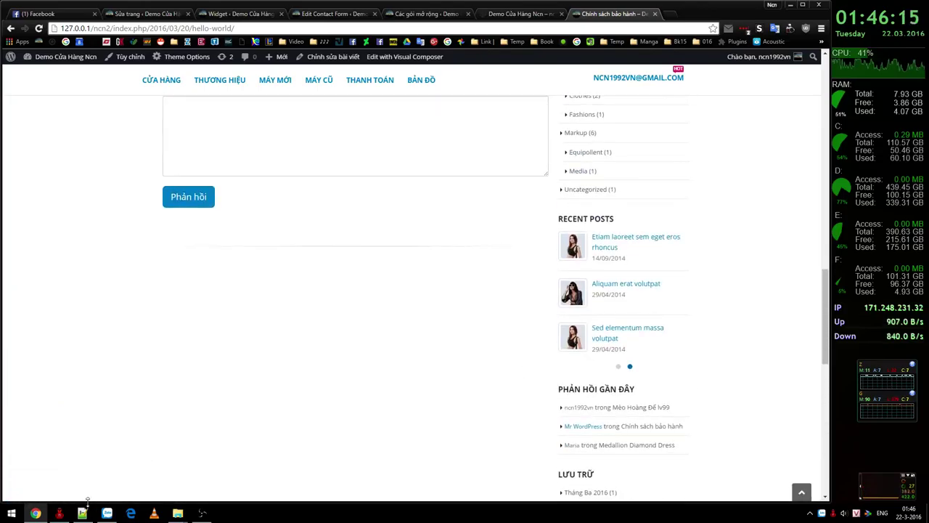
pyautogui.scroll(15, 494, 402)
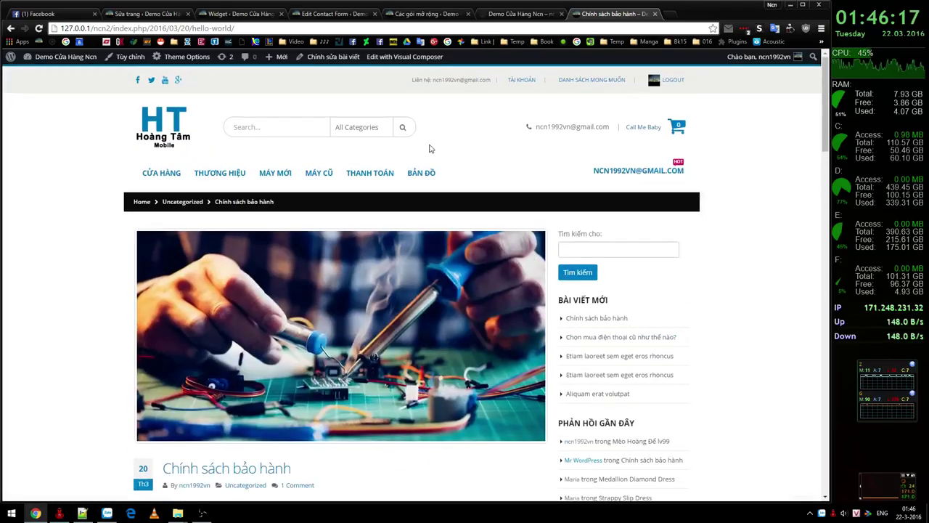
pyautogui.click(173, 131)
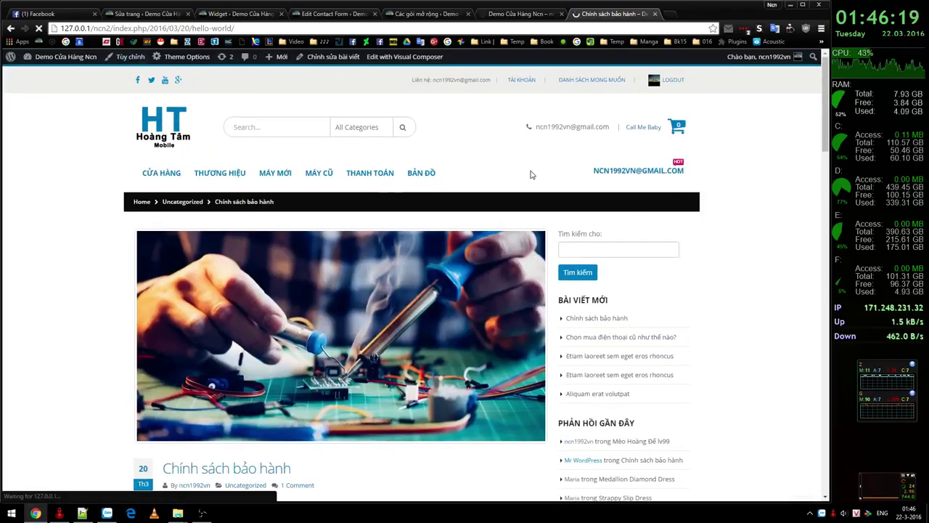
pyautogui.scroll(-3, 749, 194)
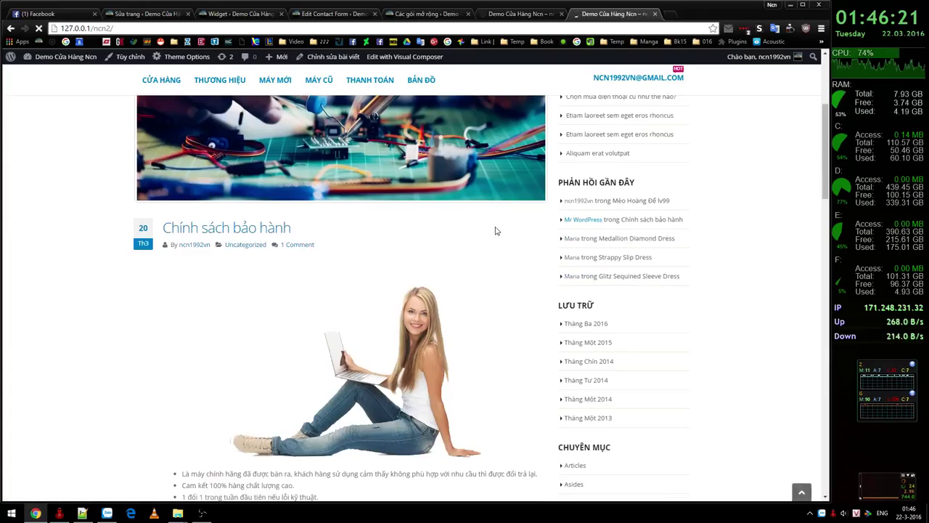
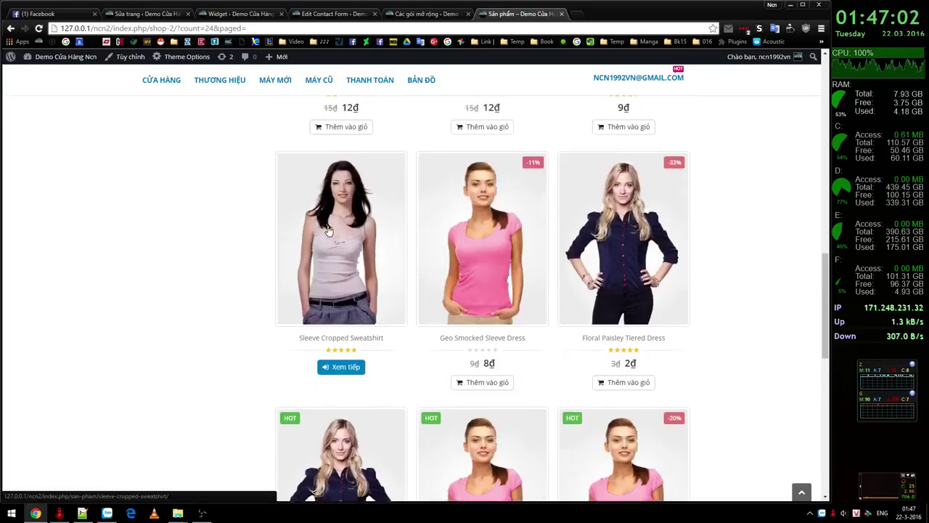
# Step: Sort the shop's products by price from high to low ("Thứ tự theo giá: cao xuống thấp") and look over the listing
pyautogui.scroll(1, 335, 238)
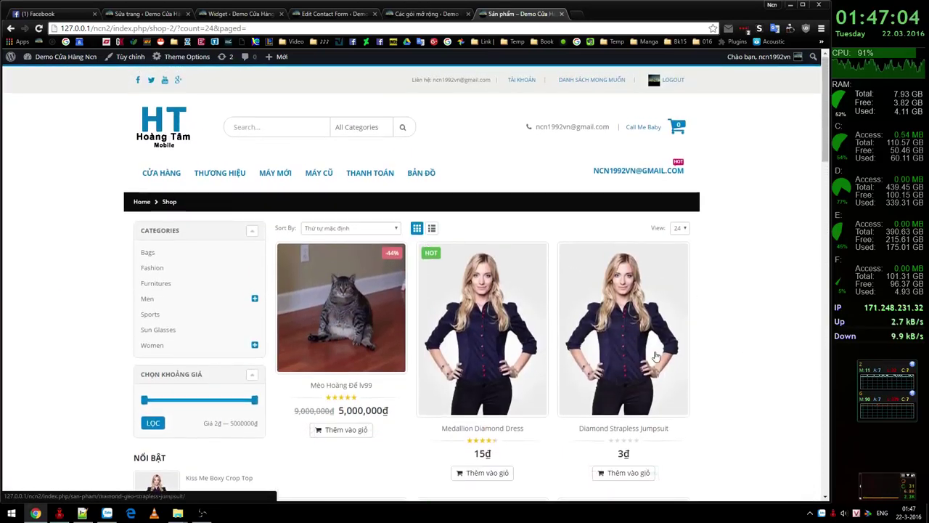
pyautogui.moveTo(334, 262)
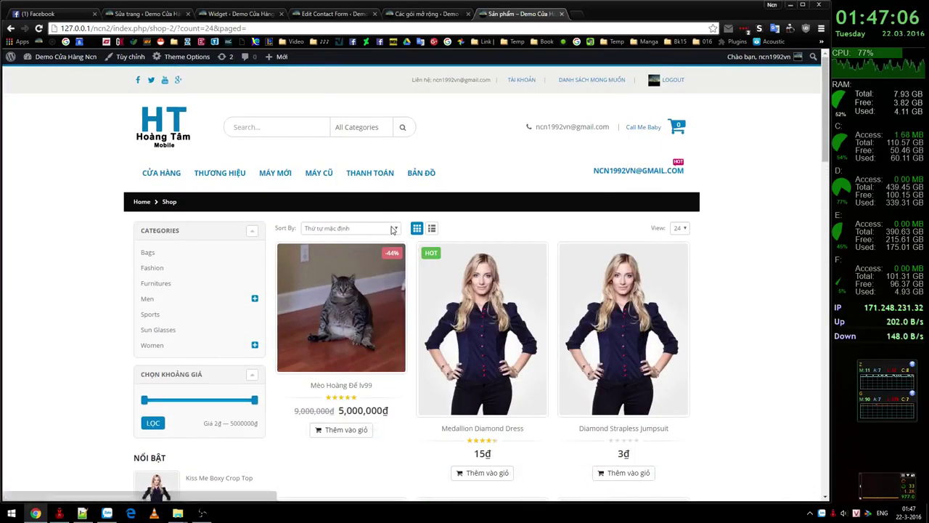
pyautogui.click(393, 229)
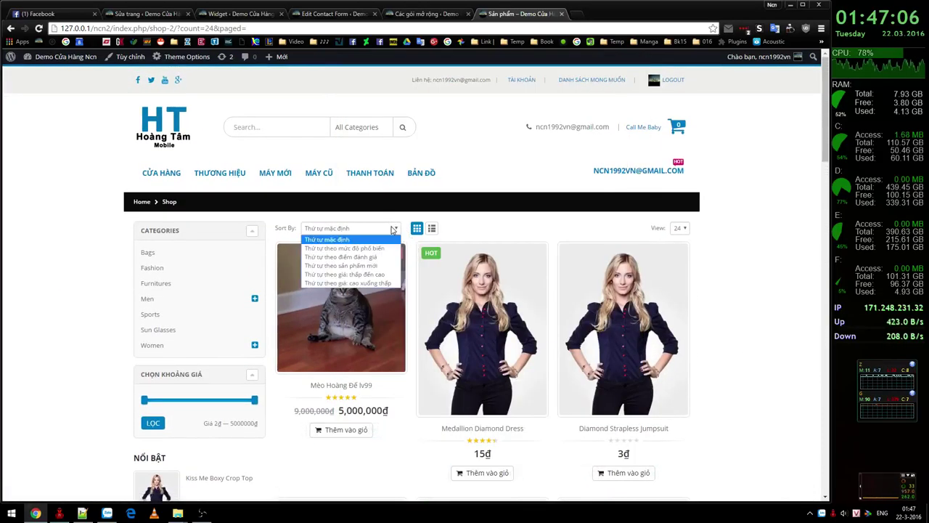
pyautogui.click(367, 283)
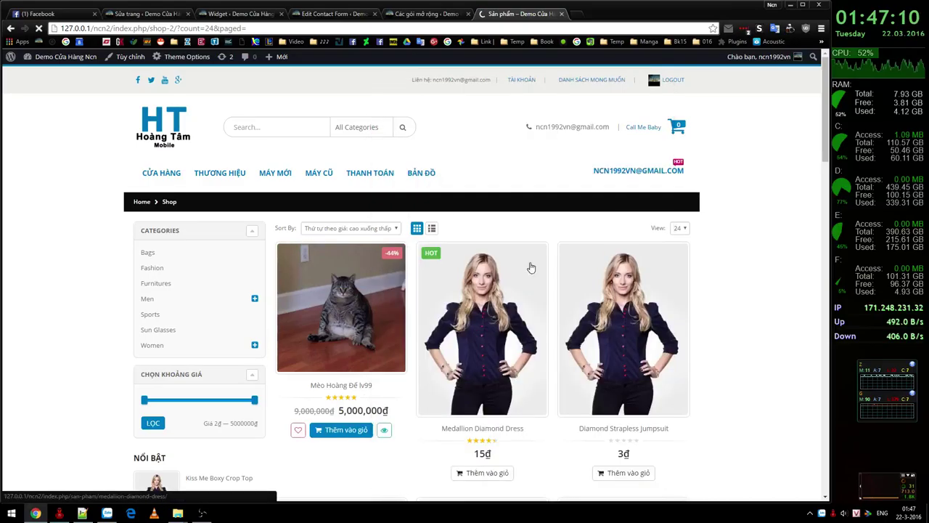
pyautogui.scroll(-2, 253, 244)
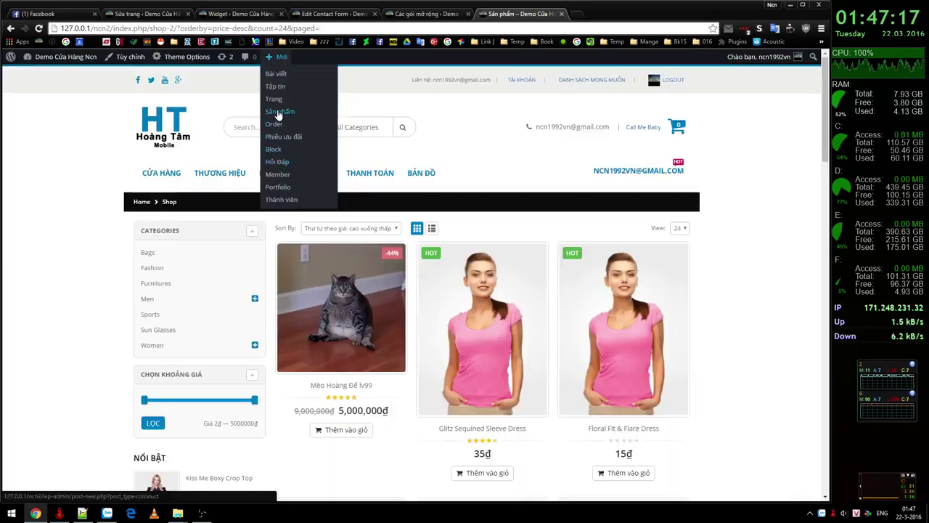
# Step: Open the form for adding a new product in a separate browser tab and switch to it
pyautogui.middleClick(290, 115)
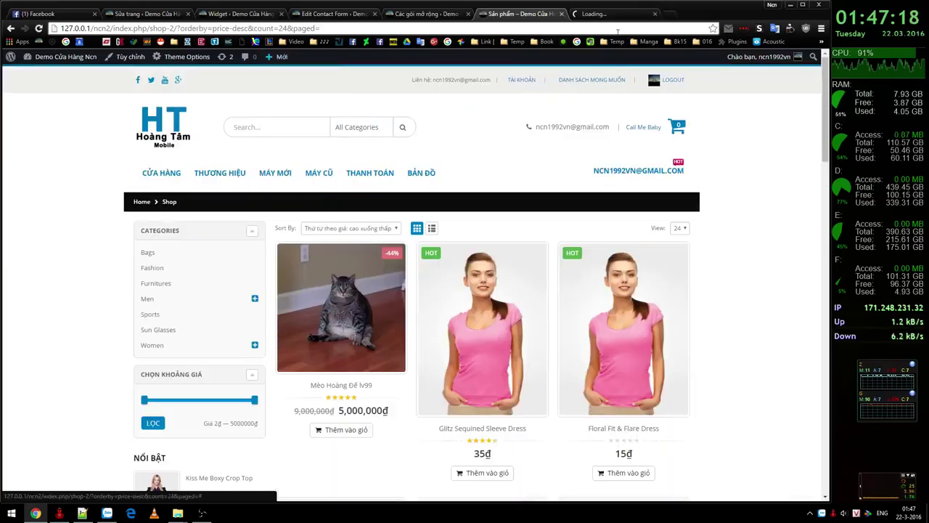
pyautogui.scroll(-3, 653, 217)
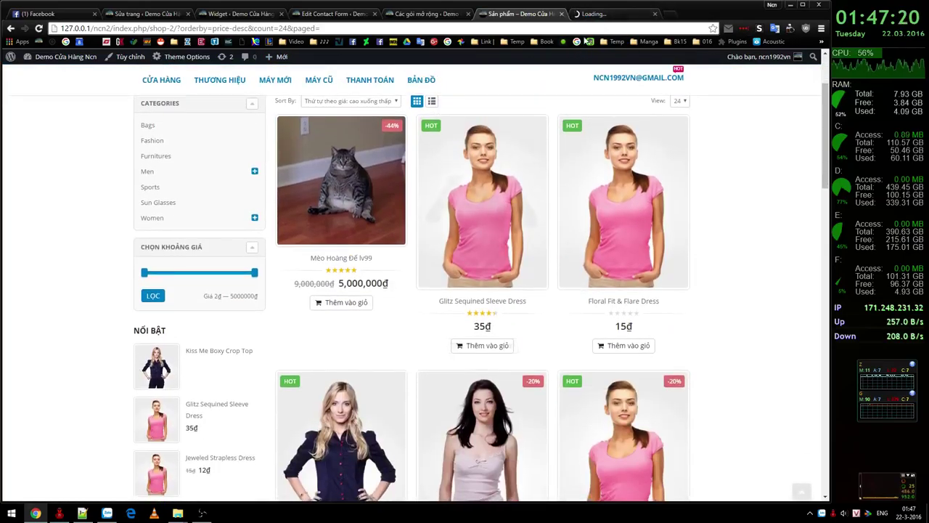
pyautogui.scroll(-2, 711, 131)
pyautogui.scroll(3, 726, 133)
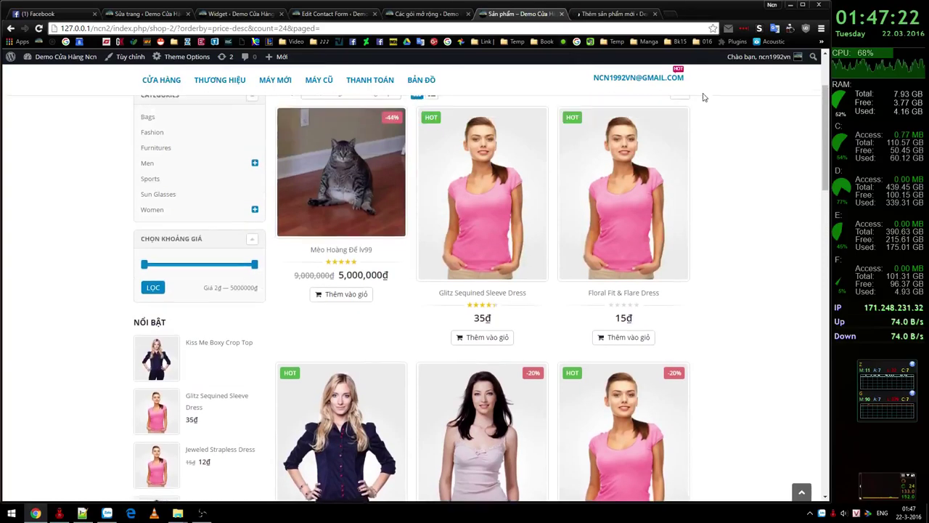
pyautogui.click(613, 14)
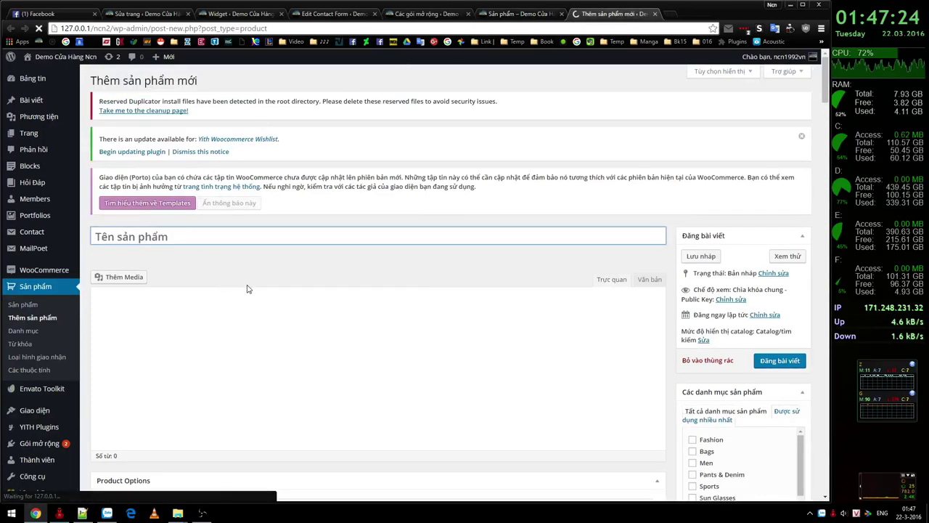
# Step: Set the product image to the library photo of the white cat leaning on a wooden rail
pyautogui.scroll(-1, 627, 376)
pyautogui.scroll(-10, 628, 376)
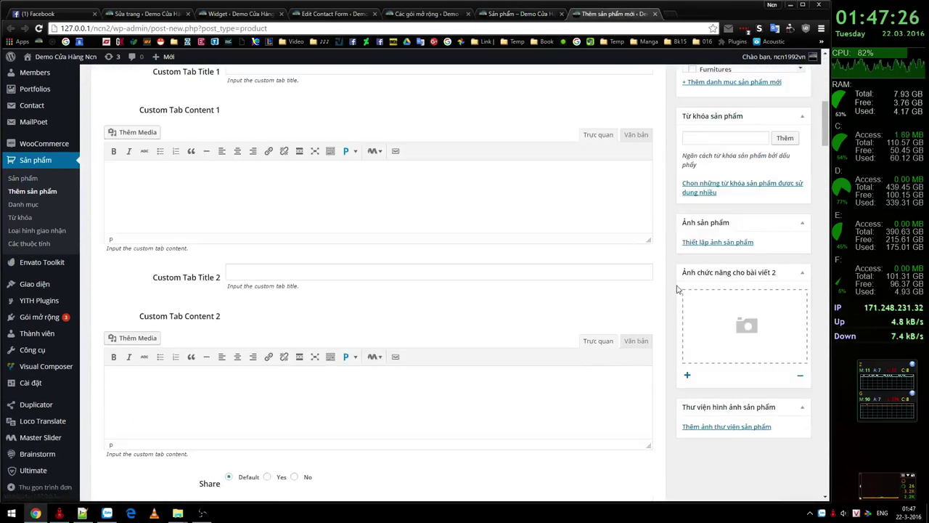
pyautogui.click(719, 245)
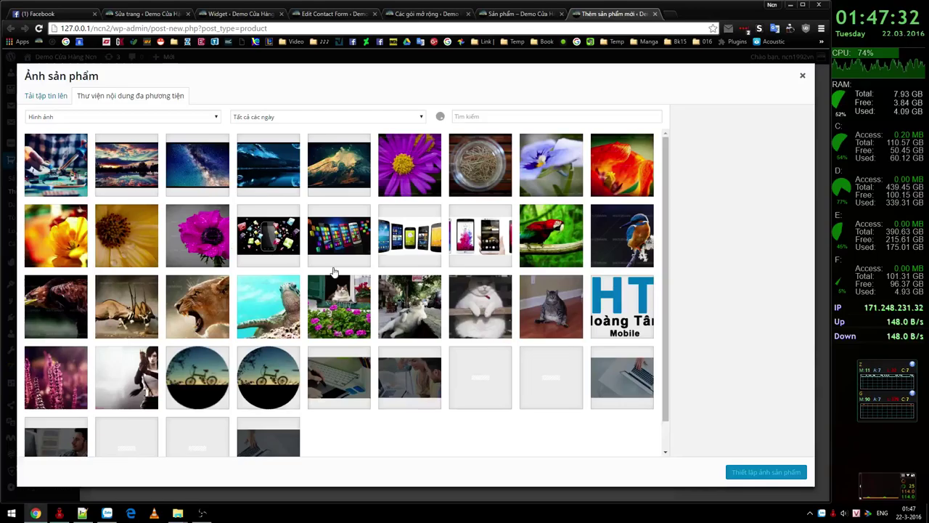
pyautogui.click(479, 331)
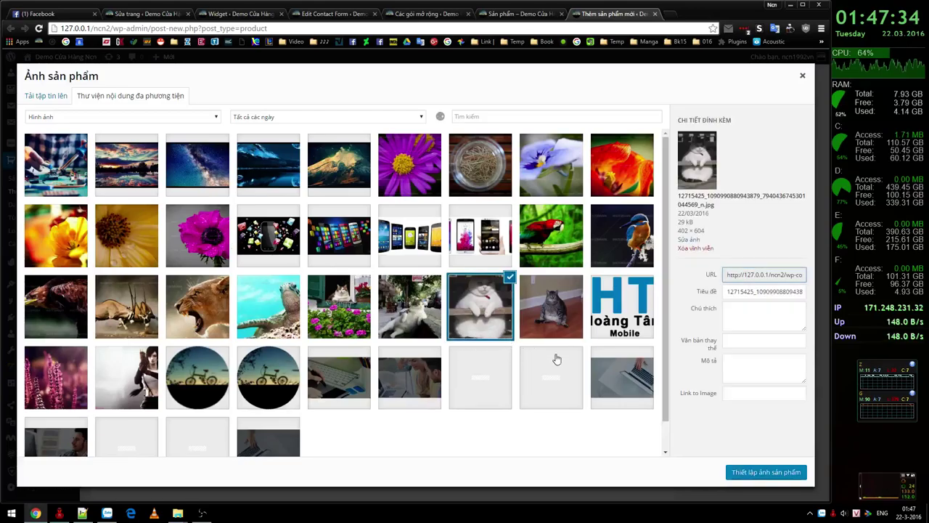
pyautogui.click(796, 473)
# Step: Name the product "Mèo Hoàng Tộc" and copy that name into its main description
pyautogui.scroll(10, 666, 332)
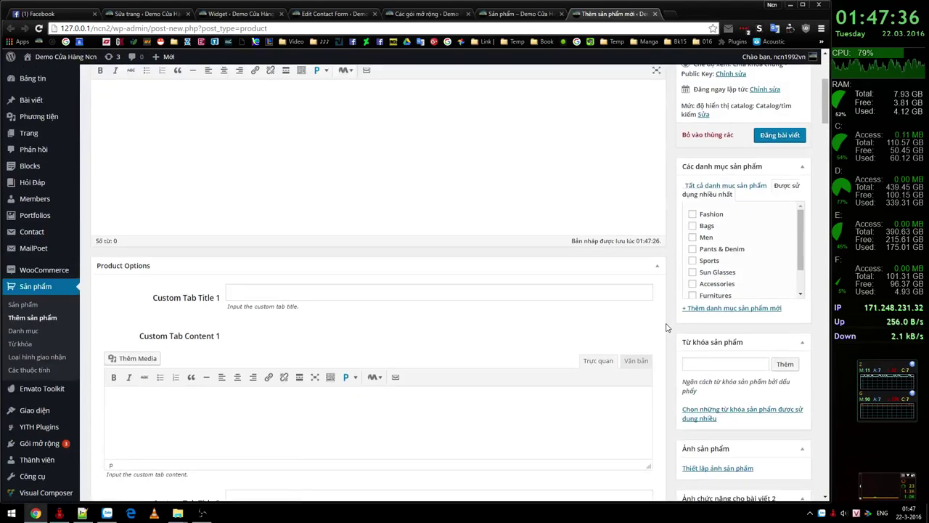
pyautogui.click(406, 233)
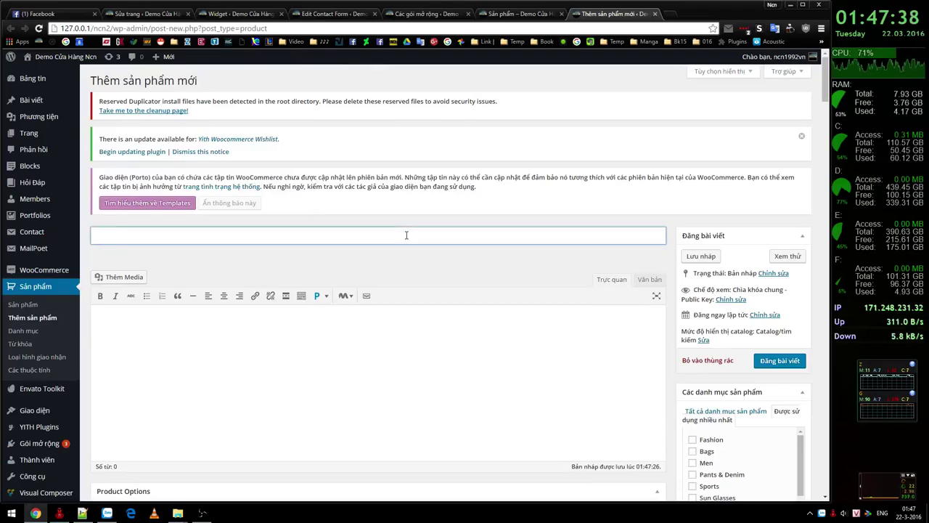
pyautogui.write('Mèo Hoàng Tộc')
pyautogui.hotkey('ctrl', 'a')
pyautogui.hotkey('ctrl', 'c')
pyautogui.click(411, 356)
pyautogui.hotkey('ctrl', 'v')
pyautogui.scroll(-3, 411, 357)
pyautogui.scroll(2, 482, 293)
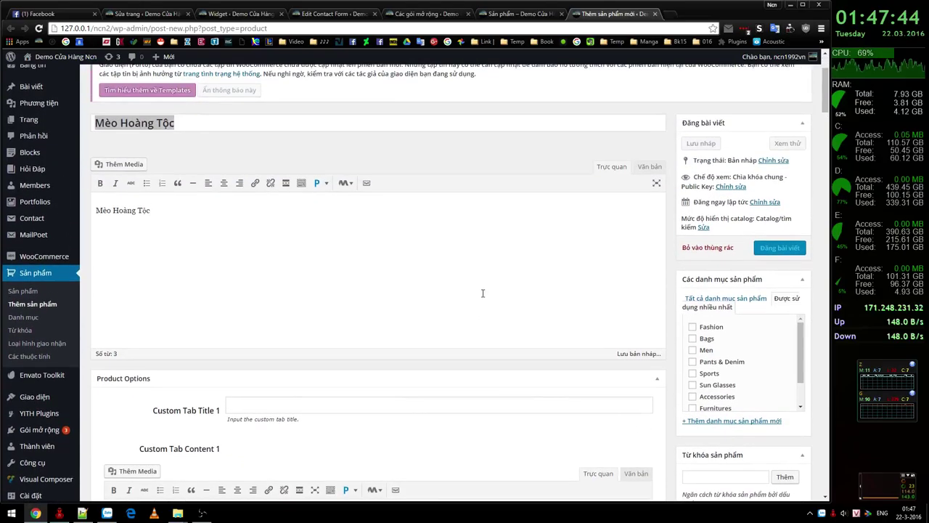
# Step: Insert the library photos of the cat lying in the street and the cat behind pink flowers into the product description
pyautogui.click(122, 164)
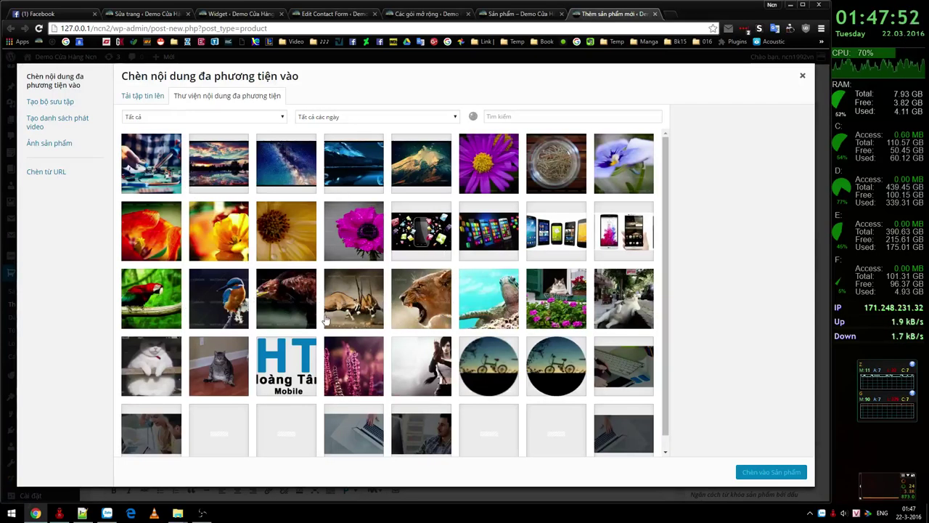
pyautogui.click(471, 319)
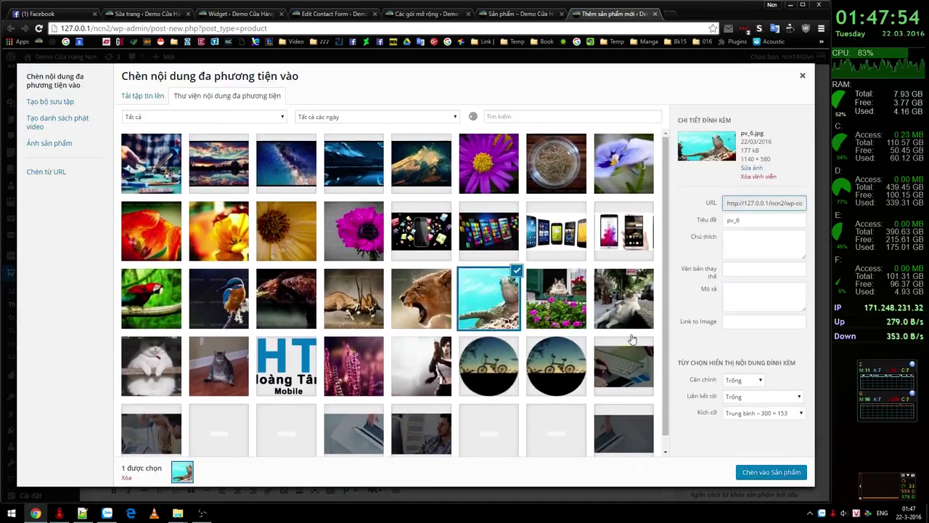
pyautogui.click(630, 311)
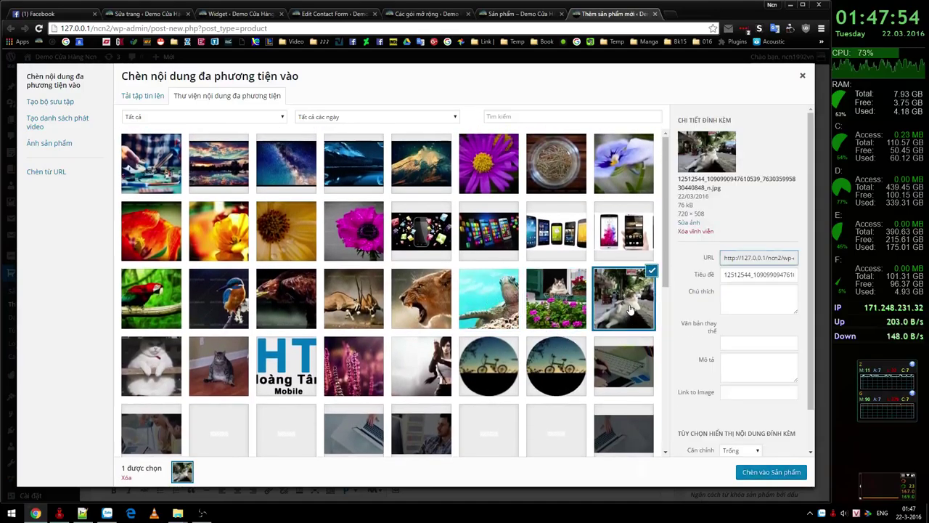
pyautogui.keyDown('ctrl'); pyautogui.click(563, 308); pyautogui.keyUp('ctrl')
pyautogui.click(769, 472)
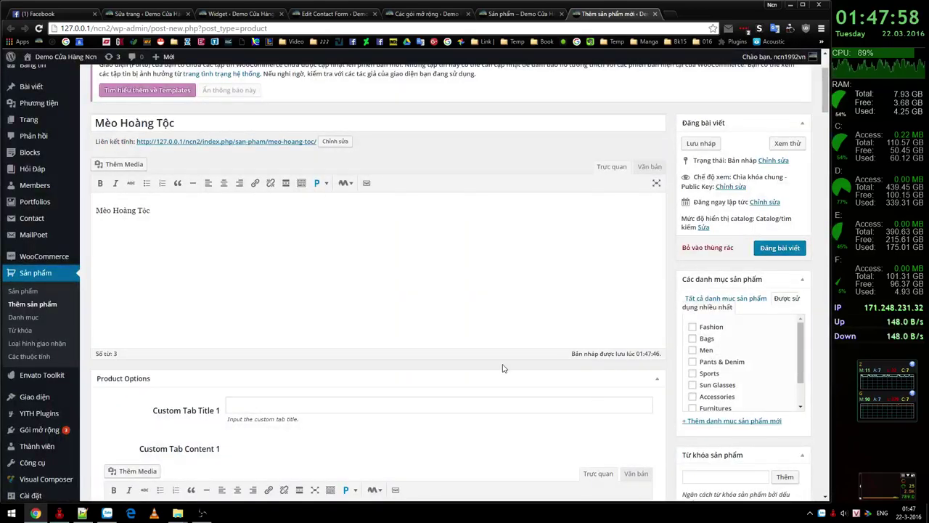
# Step: Set the second featured image ("Ảnh chức năng cho bài viết 2") to the photo of the cat lying in the street
pyautogui.scroll(-5, 505, 368)
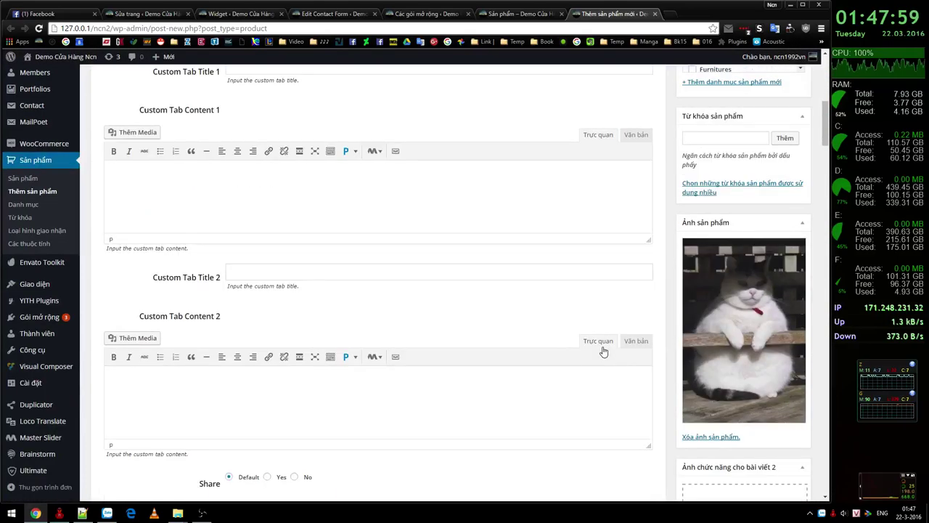
pyautogui.scroll(-2, 747, 411)
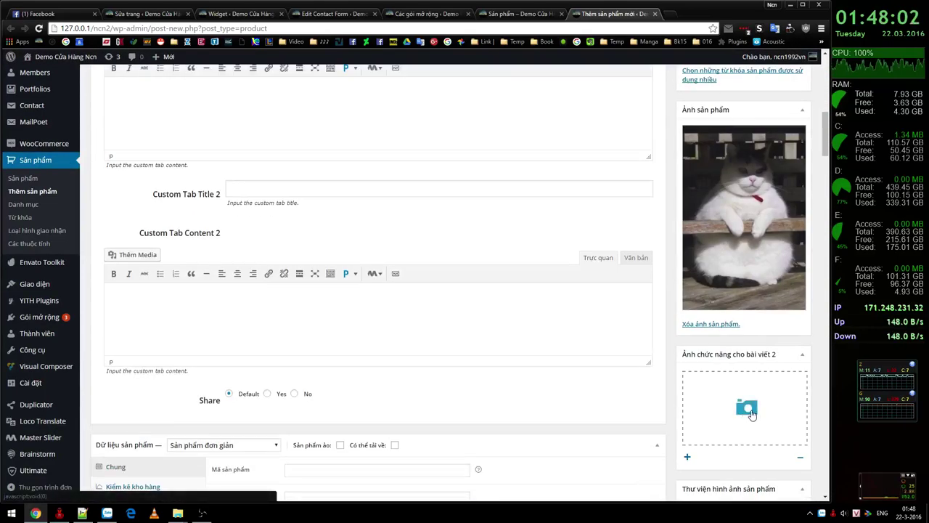
pyautogui.scroll(-2, 650, 391)
pyautogui.scroll(-2, 651, 391)
pyautogui.scroll(2, 726, 342)
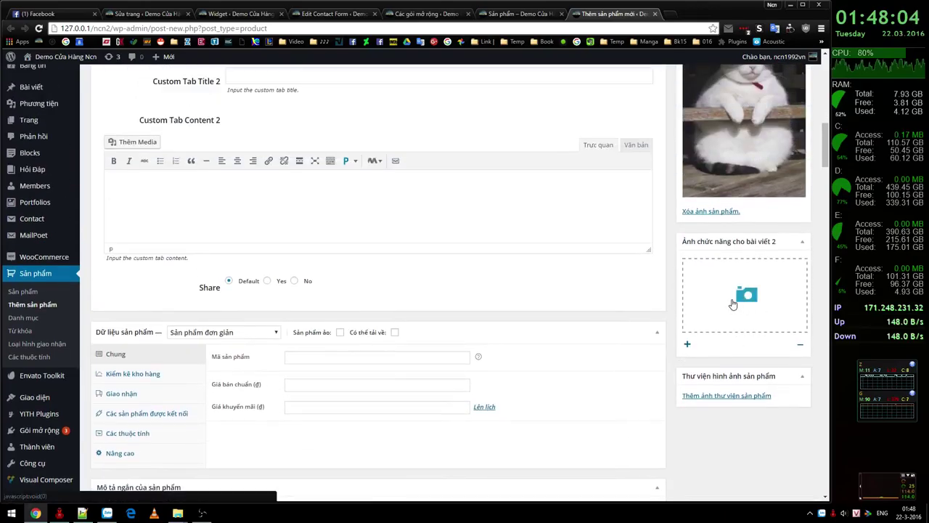
pyautogui.click(735, 296)
pyautogui.click(408, 317)
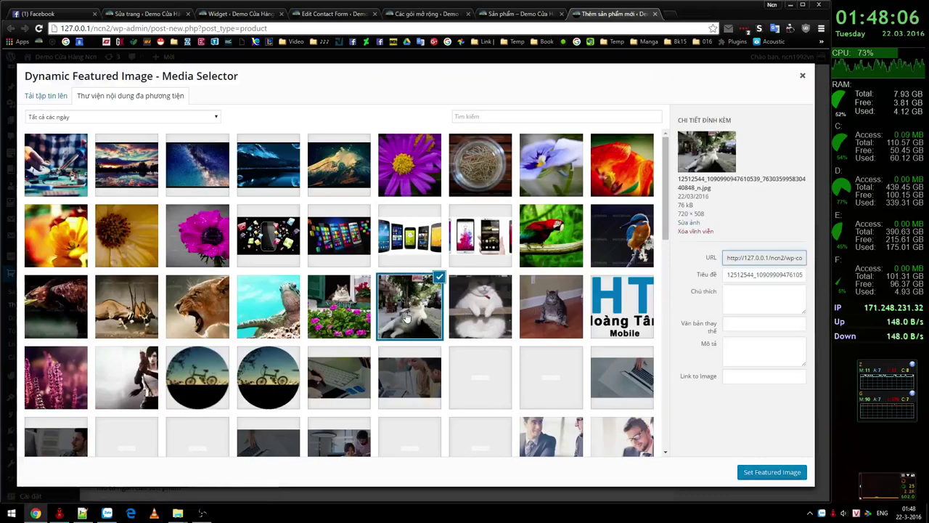
pyautogui.click(787, 468)
# Step: Enter a regular price of 600000 and a sale price of 300000 in the product data
pyautogui.scroll(-3, 595, 399)
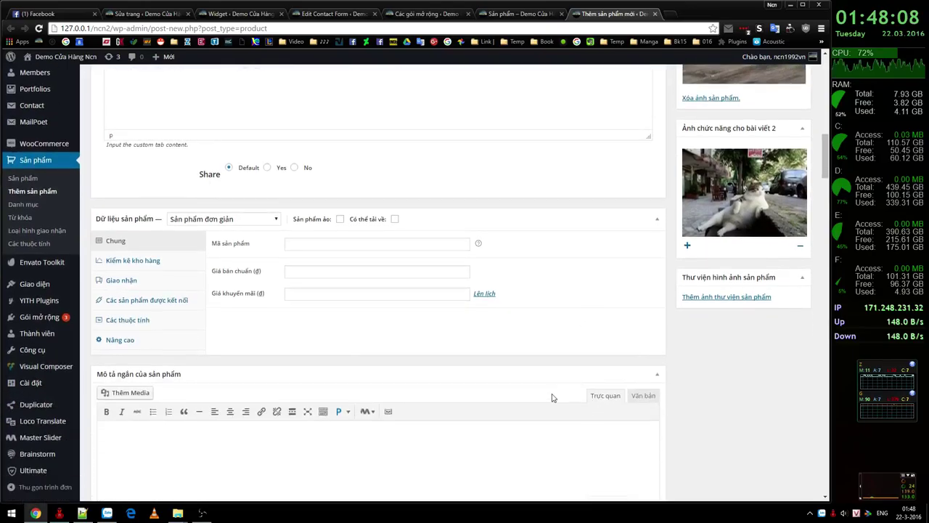
pyautogui.click(313, 131)
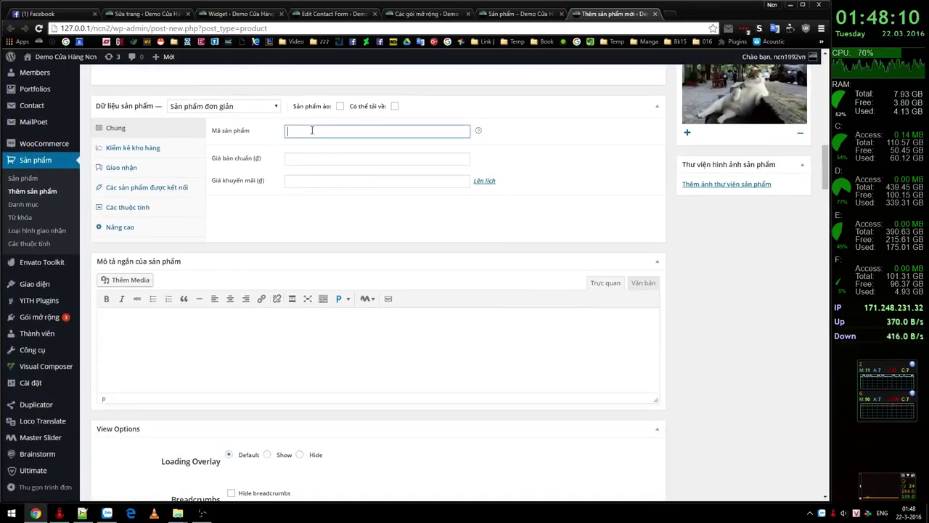
pyautogui.click(334, 160)
pyautogui.scroll(2, 568, 282)
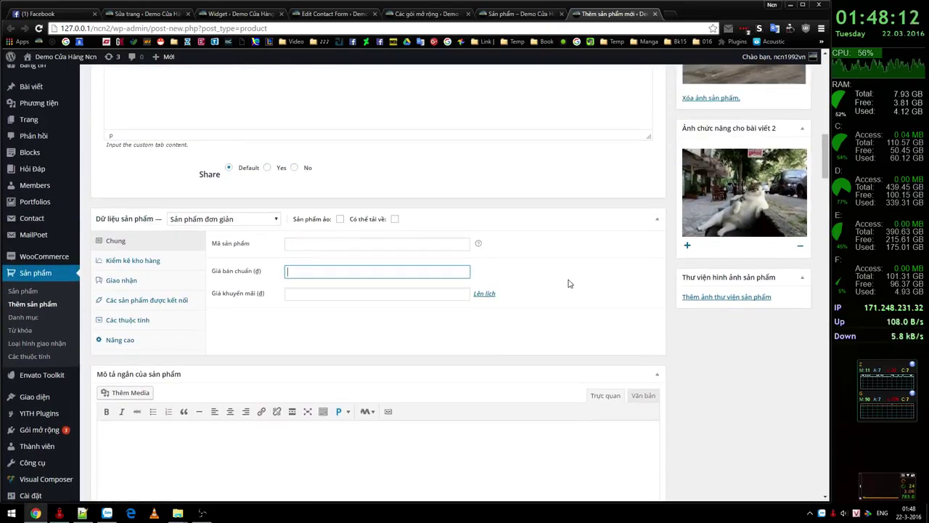
pyautogui.write('6000')
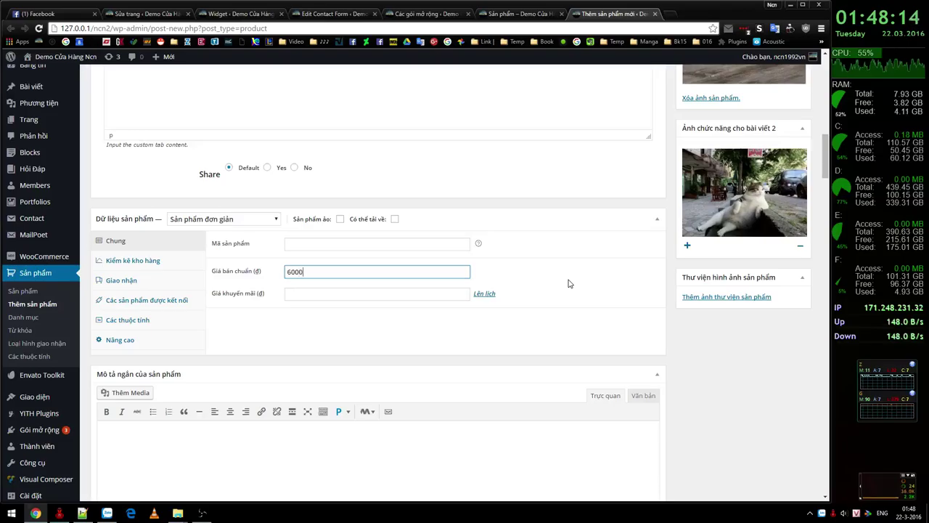
pyautogui.write('00')
pyautogui.press('Tab')
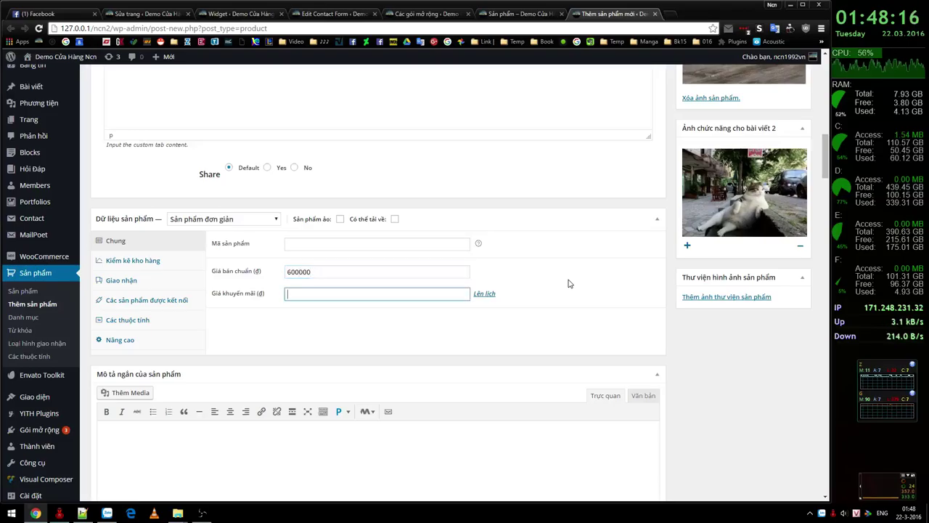
pyautogui.write('3000')
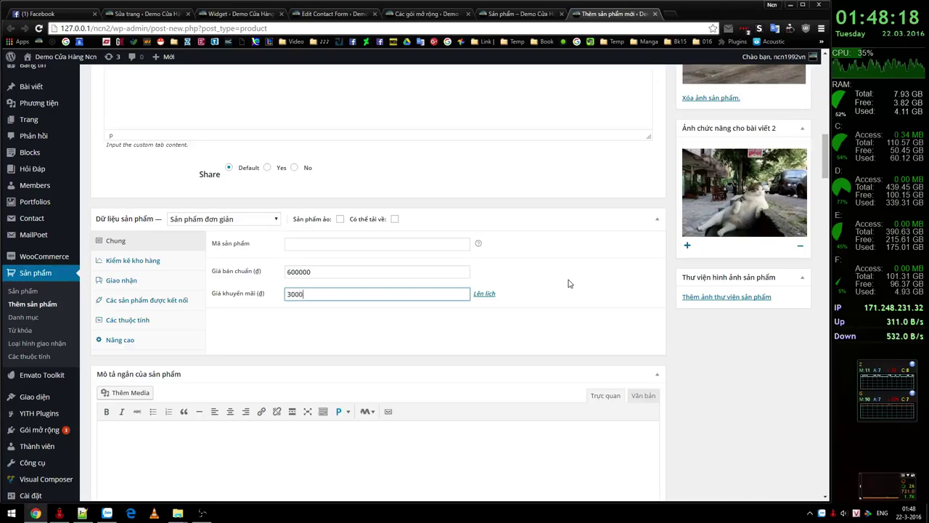
pyautogui.write('00')
# Step: Raise the regular price to 6000000 and the sale price to 3000000
pyautogui.click(392, 277)
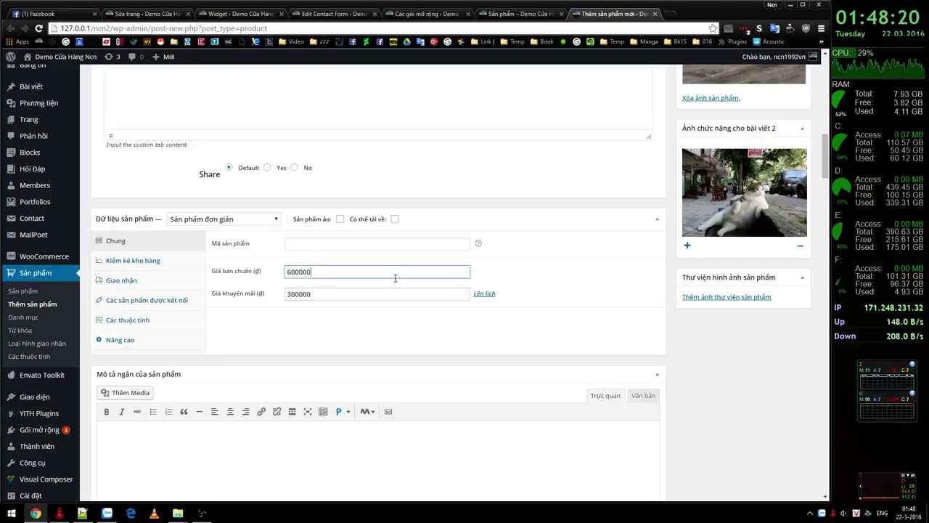
pyautogui.write('0')
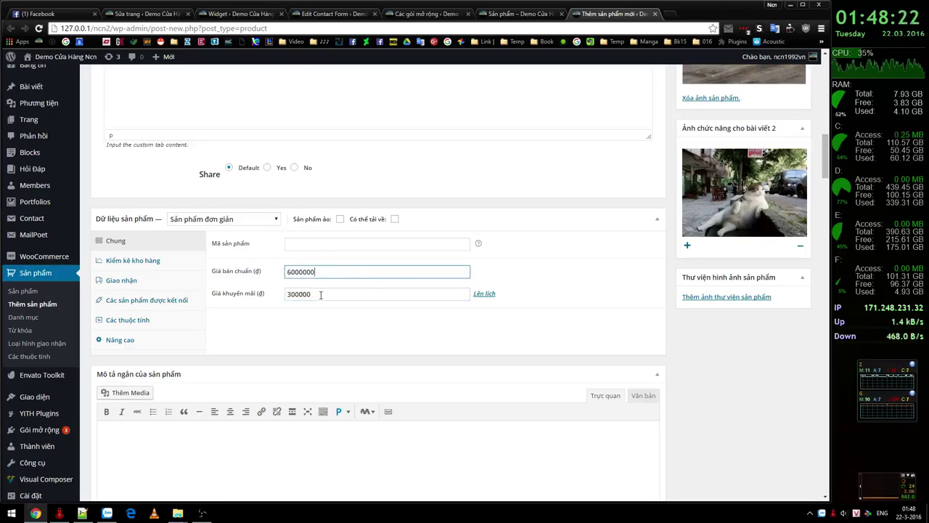
pyautogui.click(320, 294)
pyautogui.write('0')
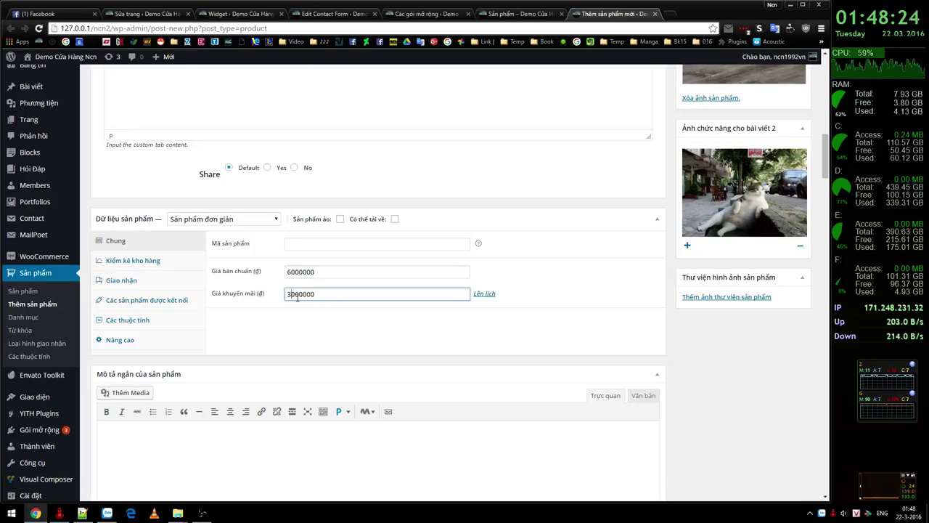
# Step: Add a custom product attribute named "Động vật" in the product data
pyautogui.click(121, 321)
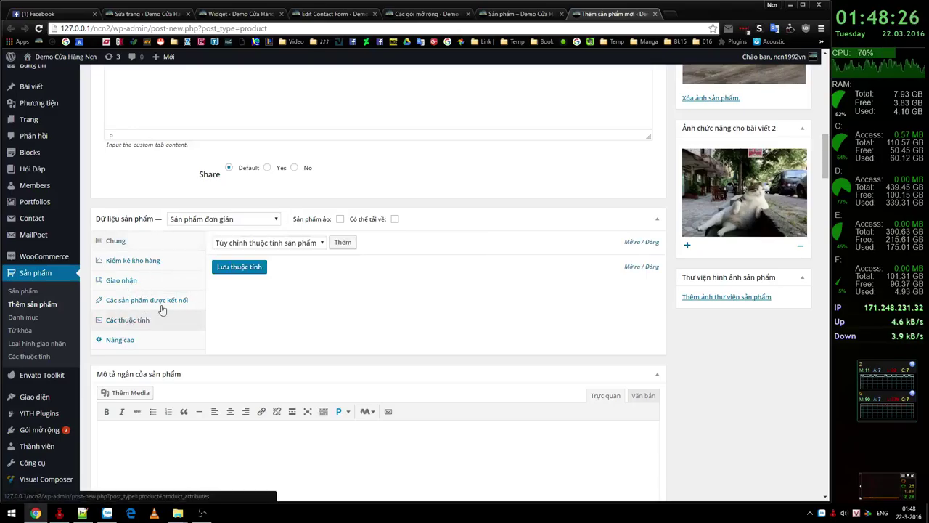
pyautogui.click(341, 242)
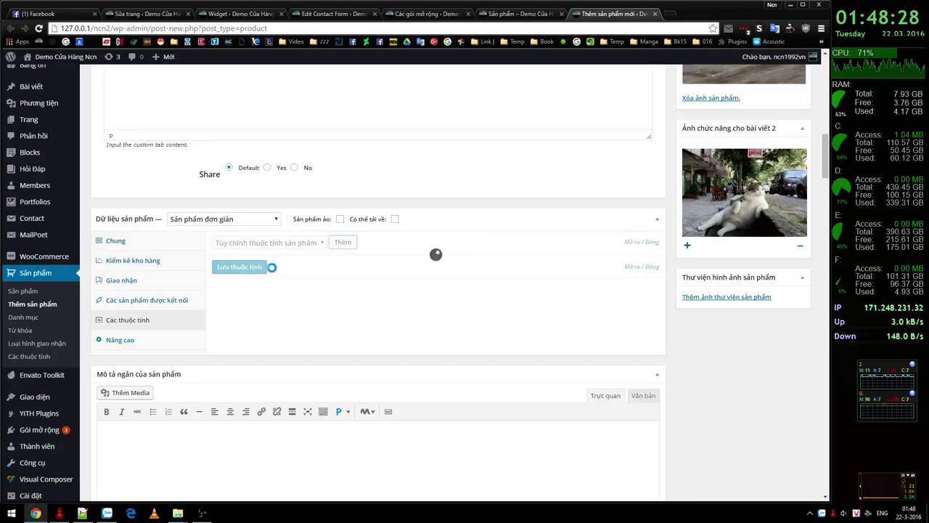
pyautogui.scroll(3, 544, 240)
pyautogui.scroll(-3, 601, 252)
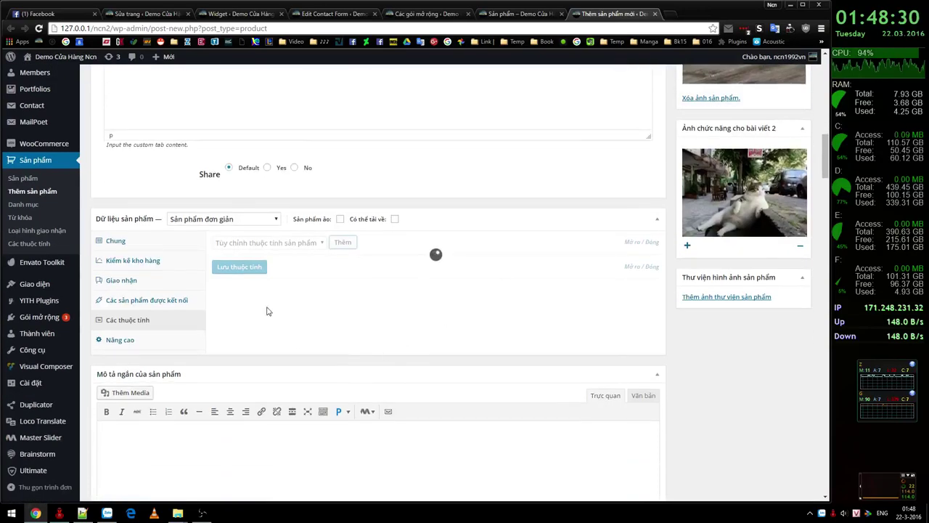
pyautogui.scroll(-3, 267, 310)
pyautogui.scroll(3, 588, 406)
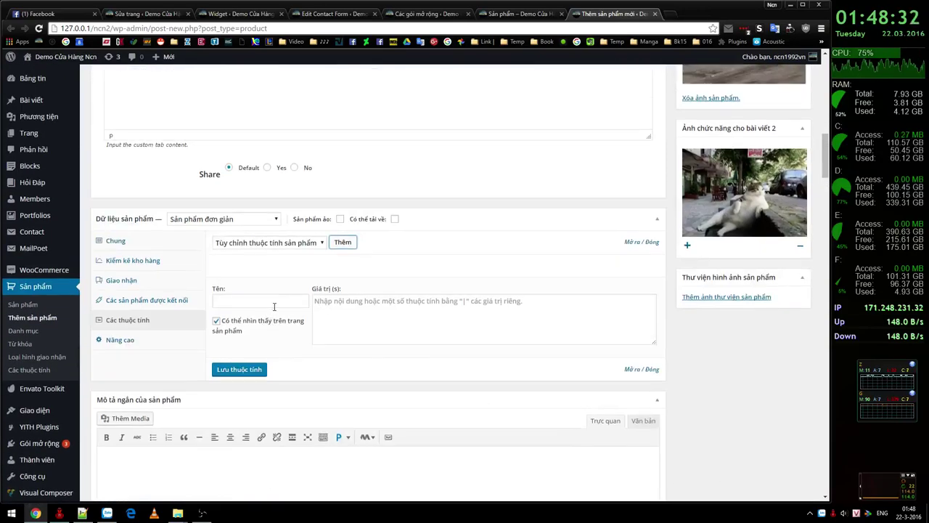
pyautogui.click(274, 306)
pyautogui.write('D')
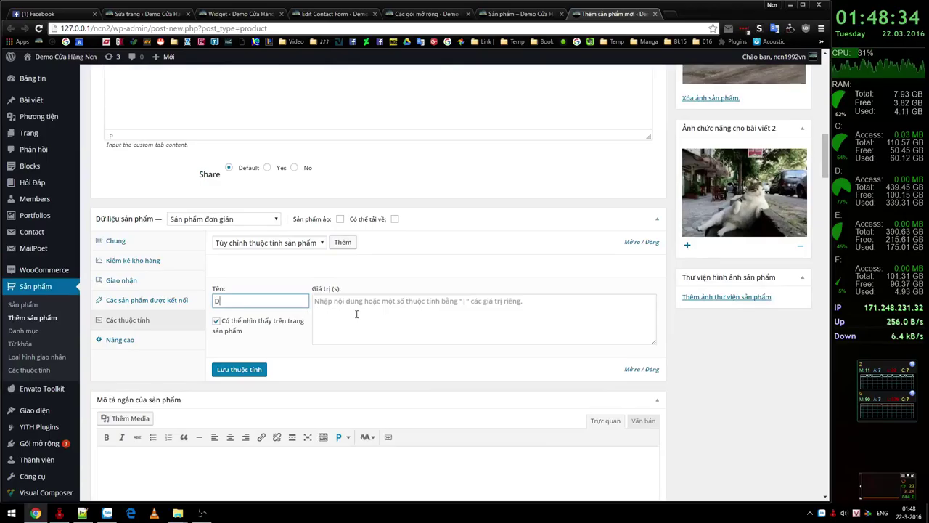
pyautogui.write('d')
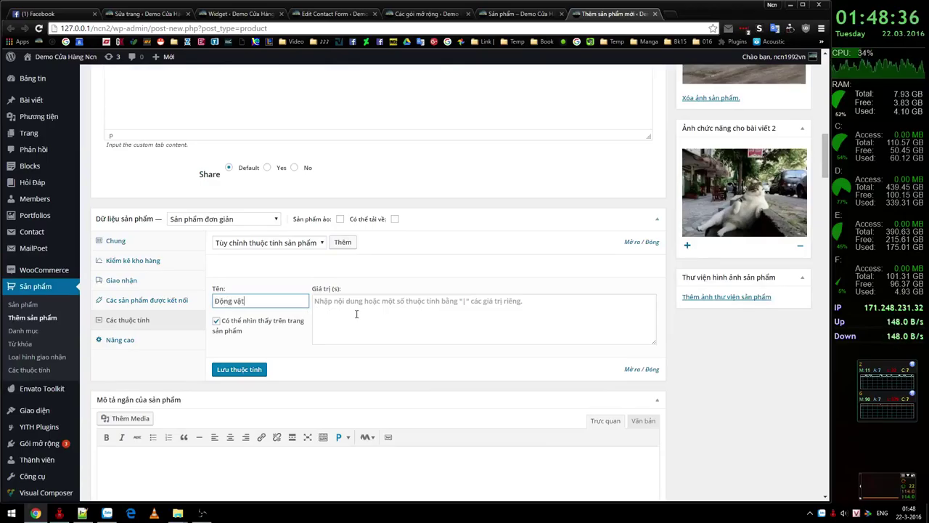
# Step: Give the "Động vật" attribute the value "Mèo" and save the product attributes
pyautogui.click(383, 319)
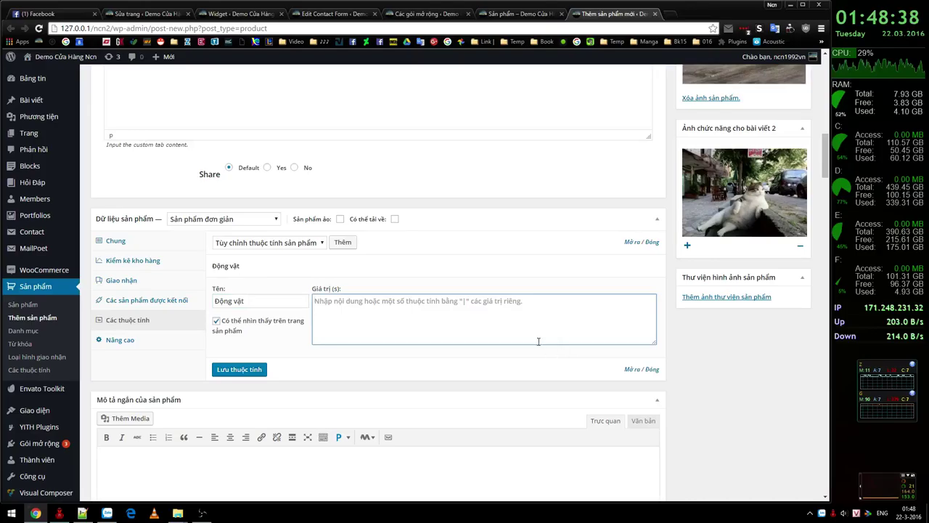
pyautogui.write('Mèo')
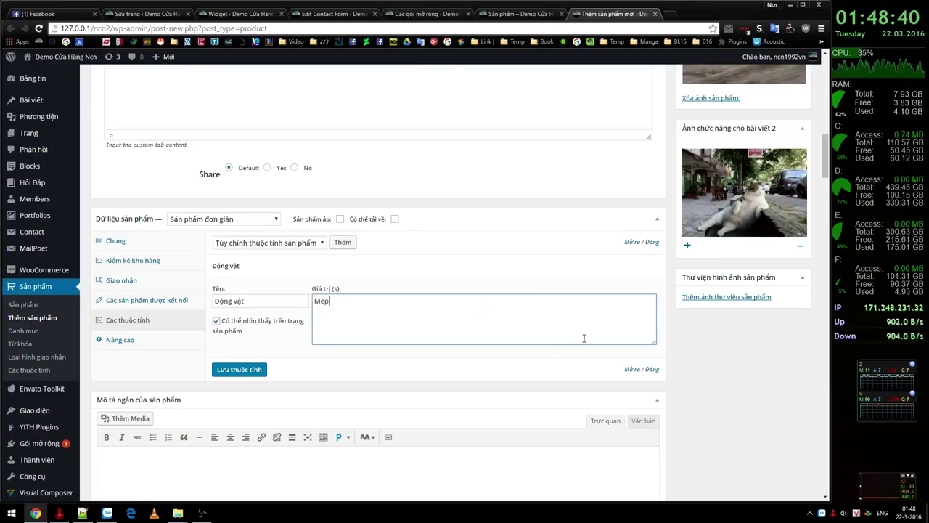
pyautogui.click(238, 369)
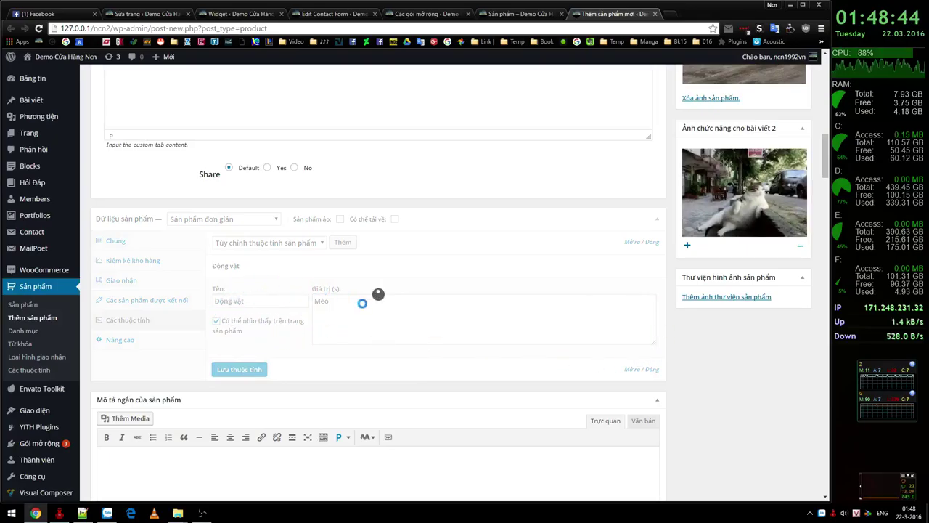
pyautogui.scroll(3, 431, 286)
pyautogui.scroll(-2, 380, 408)
pyautogui.scroll(2, 516, 353)
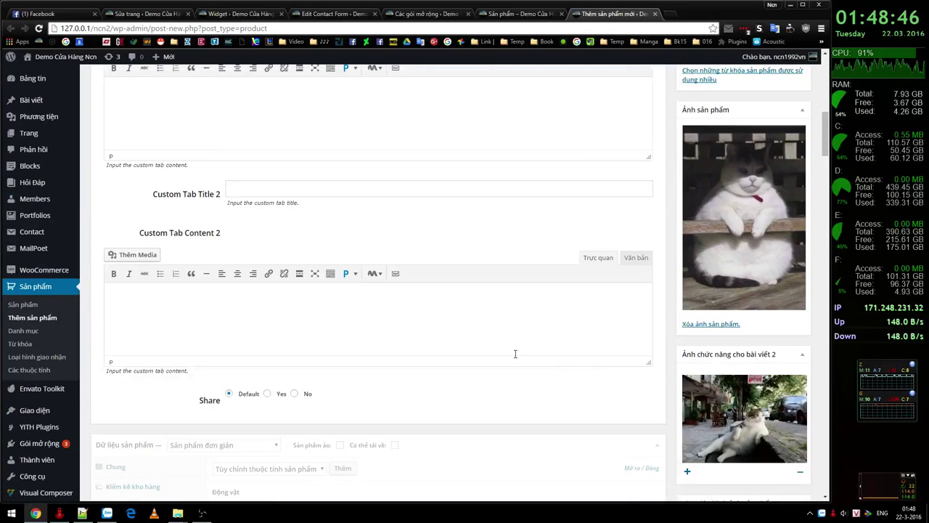
pyautogui.click(411, 189)
pyautogui.scroll(2, 524, 209)
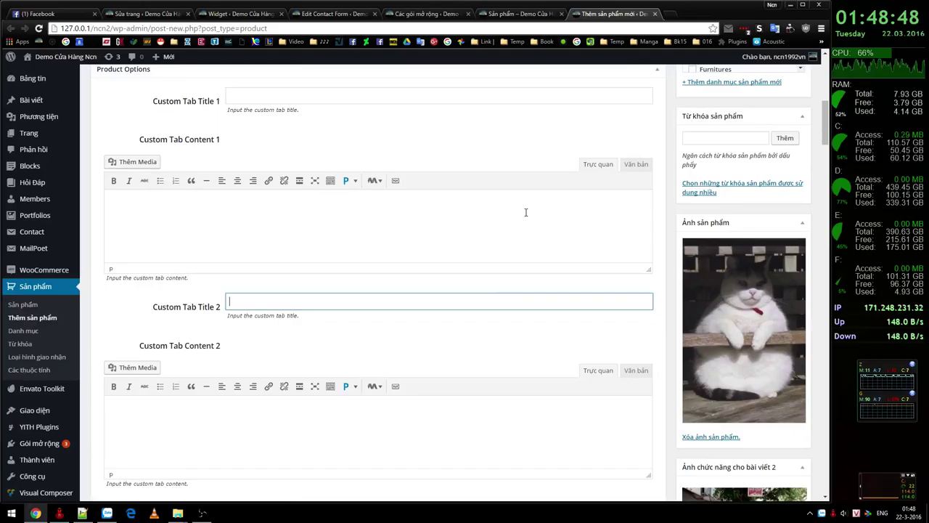
pyautogui.scroll(-2, 525, 216)
pyautogui.scroll(-2, 540, 283)
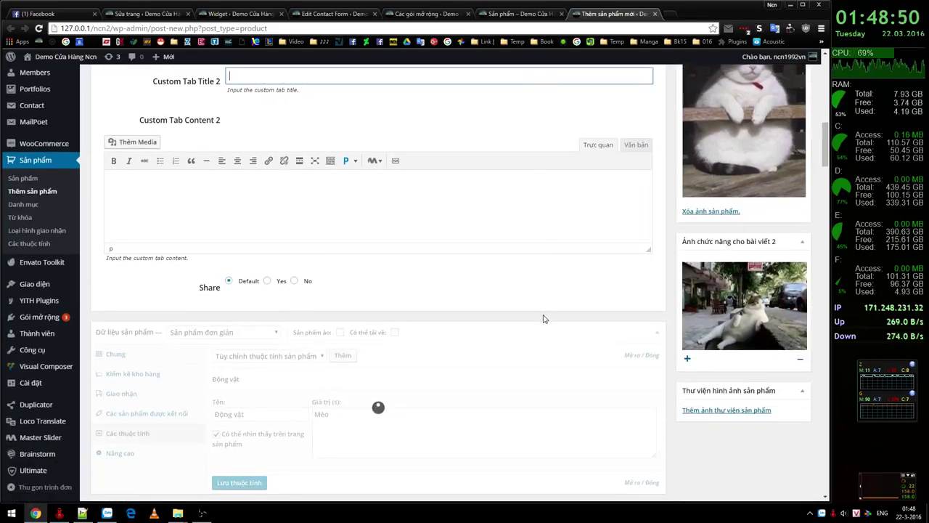
pyautogui.scroll(3, 544, 320)
pyautogui.write('M')
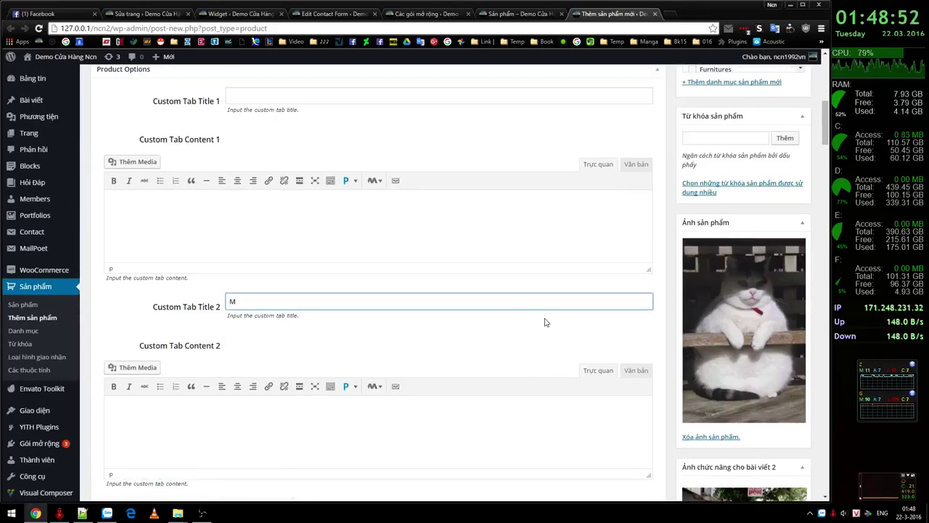
# Step: Title the first custom tab "Mèo 2" and fill its content with "Mèo 2" repeated four times
pyautogui.click(421, 101)
pyautogui.write('Mé')
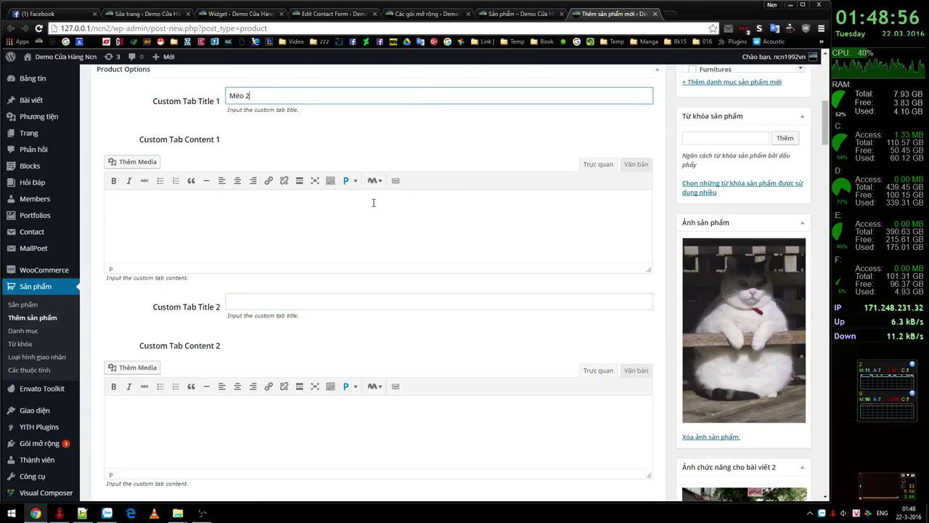
pyautogui.hotkey('ctrl', 'a')
pyautogui.hotkey('ctrl', 'c')
pyautogui.click(364, 223)
pyautogui.press('End')
pyautogui.hotkey('ctrl', 'v')
pyautogui.scroll(-3, 513, 309)
# Step: Publish the product "Mèo Hoàng Tộc"
pyautogui.scroll(10, 544, 283)
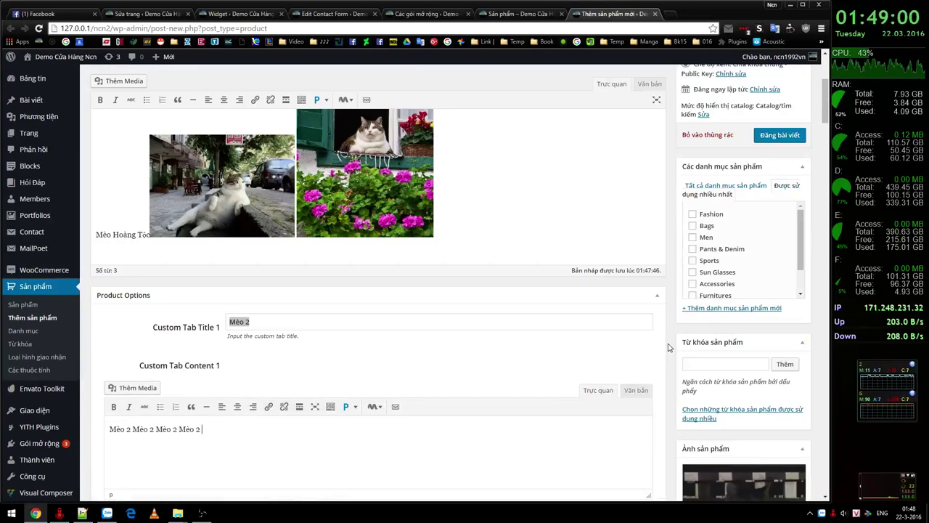
pyautogui.click(783, 361)
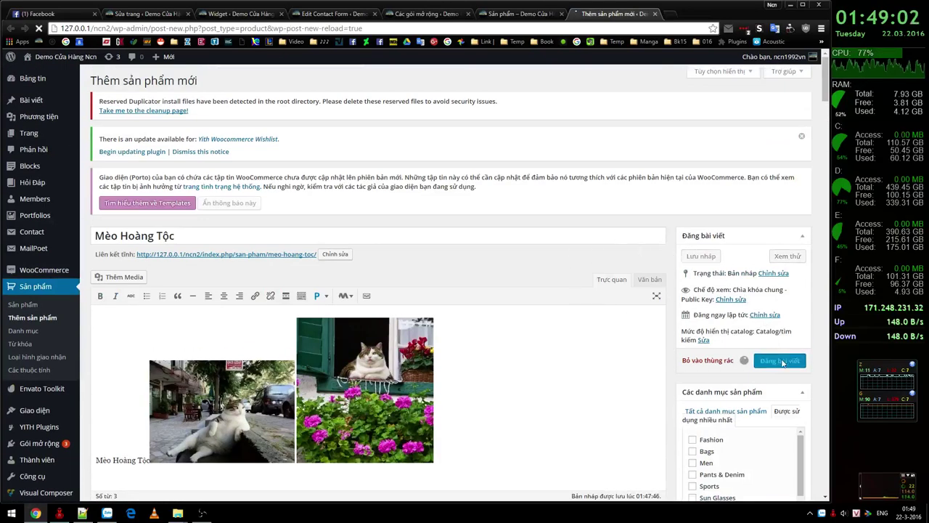
pyautogui.scroll(-5, 769, 406)
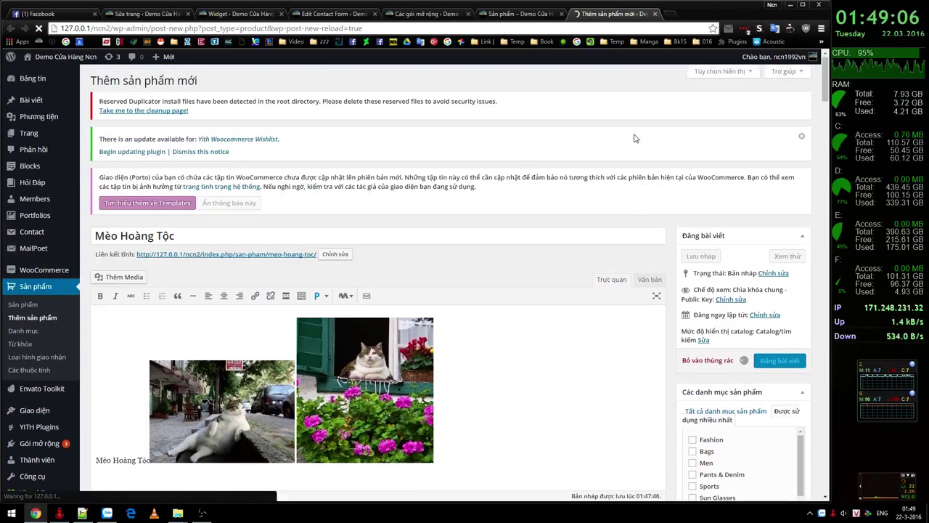
pyautogui.scroll(-10, 638, 217)
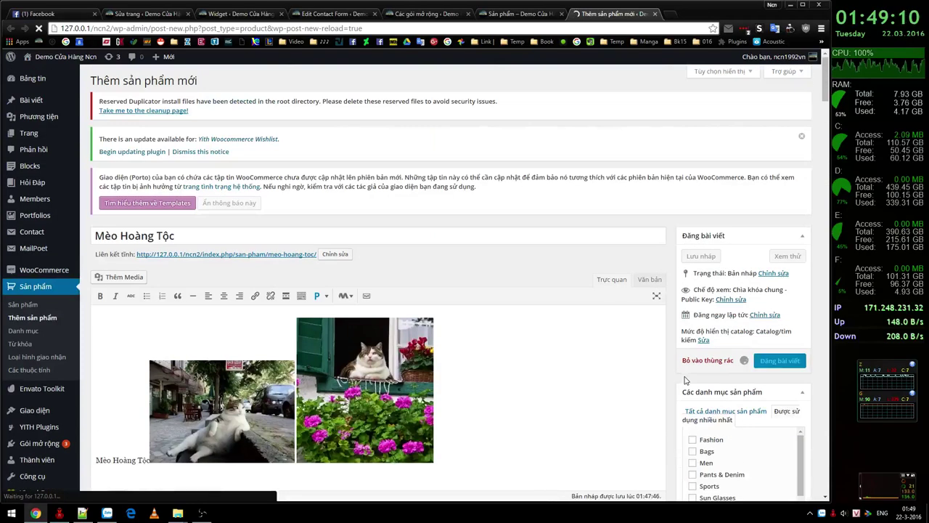
# Step: Assign the product to Fashion, Bags, Men and Pants & Denim, and add a new top-level product category "Mèo"
pyautogui.scroll(-2, 662, 412)
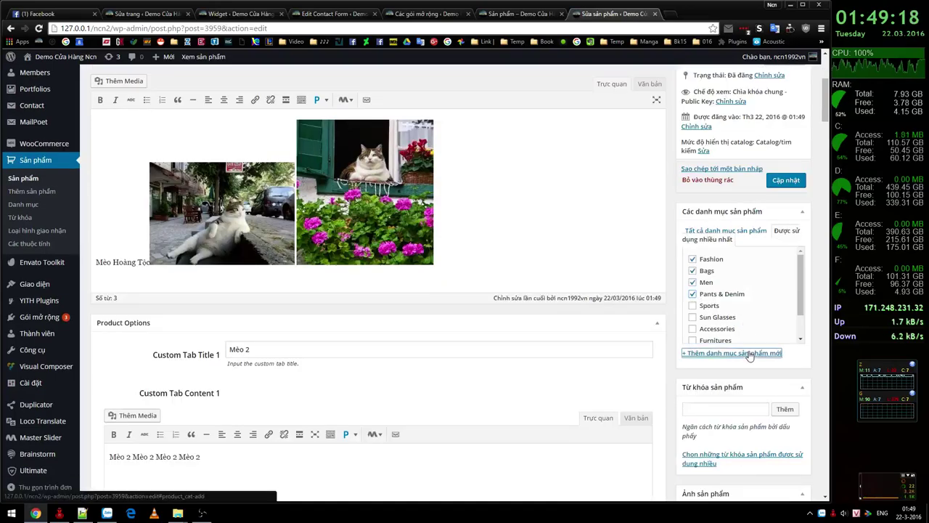
pyautogui.click(746, 353)
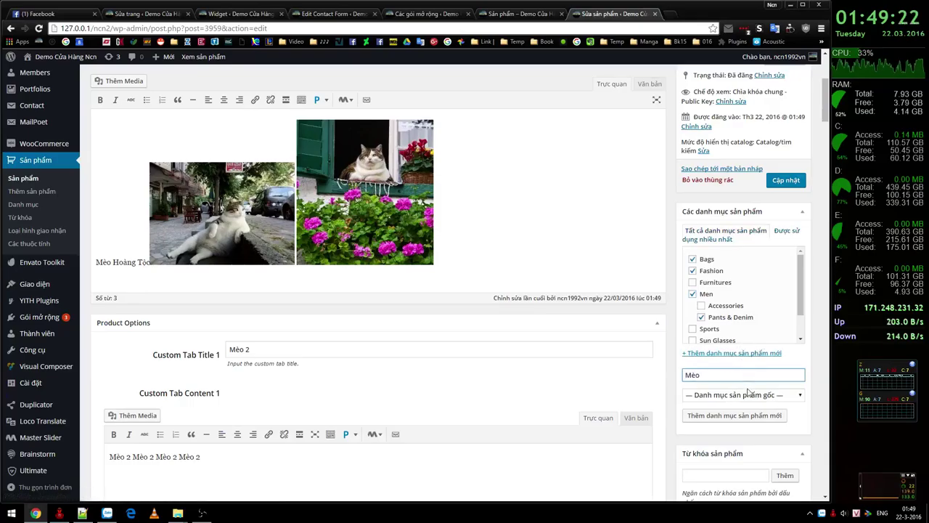
pyautogui.press('Return')
pyautogui.scroll(-3, 768, 333)
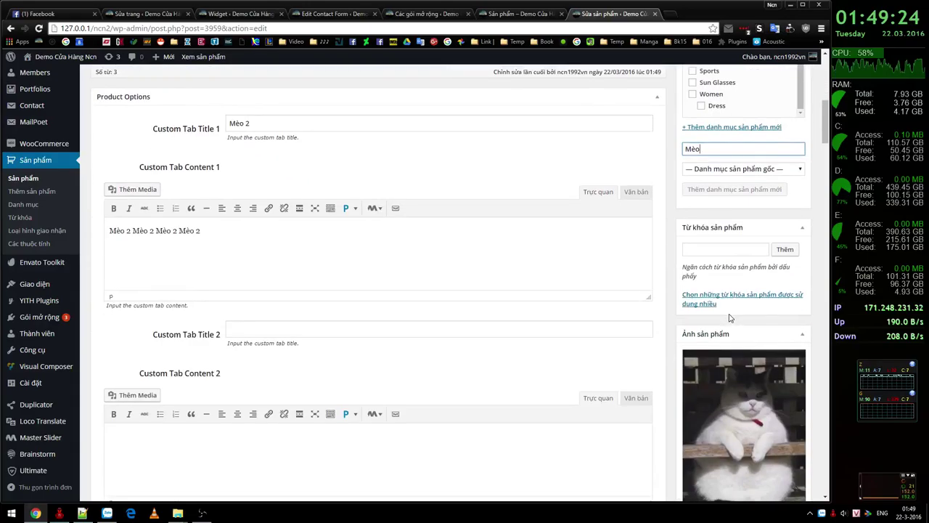
pyautogui.scroll(4, 769, 345)
pyautogui.scroll(2, 725, 385)
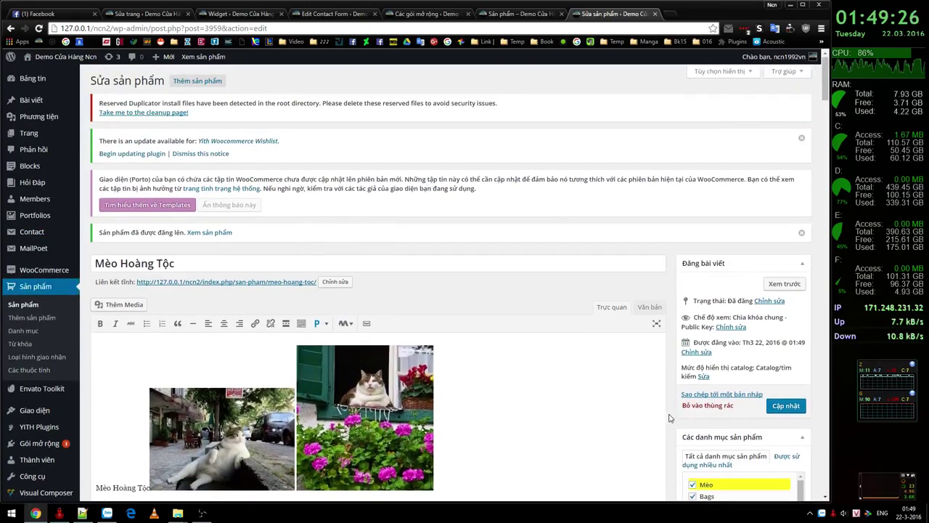
# Step: Update the published product to save its category assignments
pyautogui.scroll(-3, 675, 400)
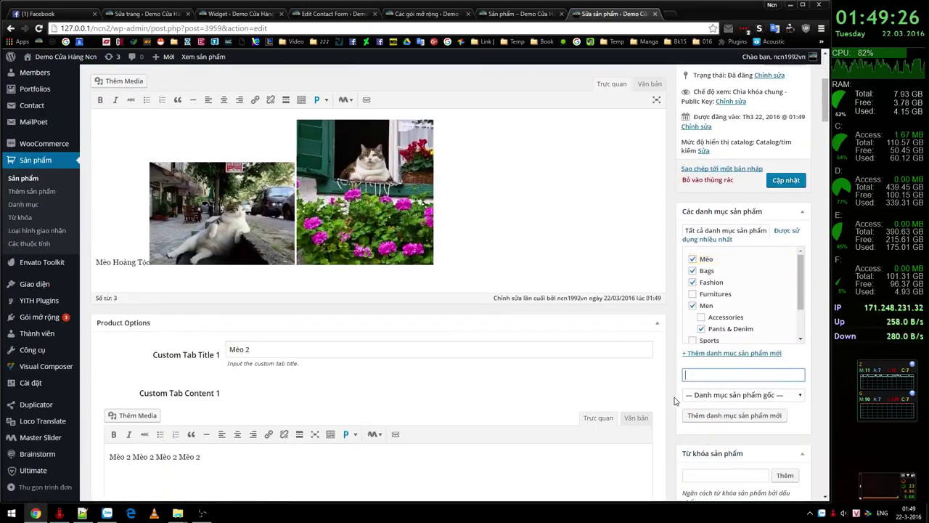
pyautogui.click(796, 188)
pyautogui.scroll(2, 666, 283)
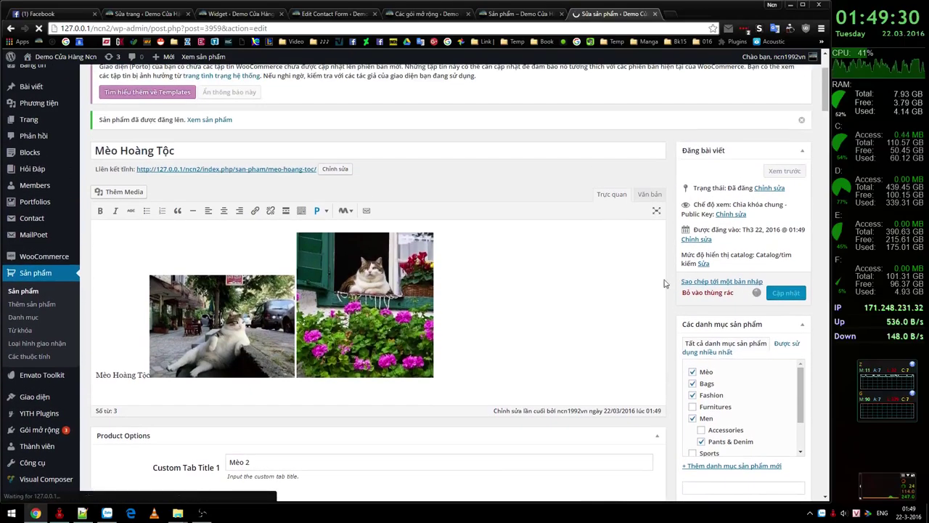
pyautogui.scroll(-5, 730, 327)
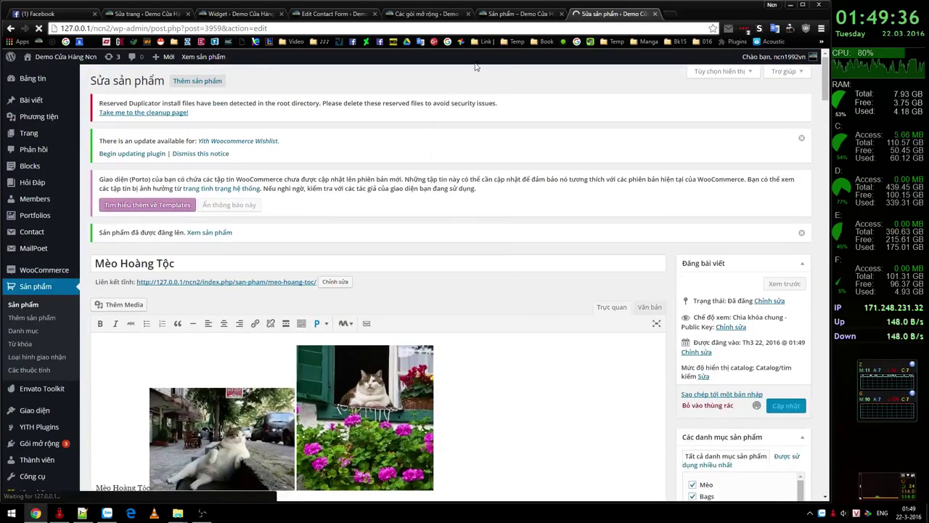
# Step: Reload the shop's product listing and check the entry for the new product "Mèo Hoàng Tộc"
pyautogui.click(482, 13)
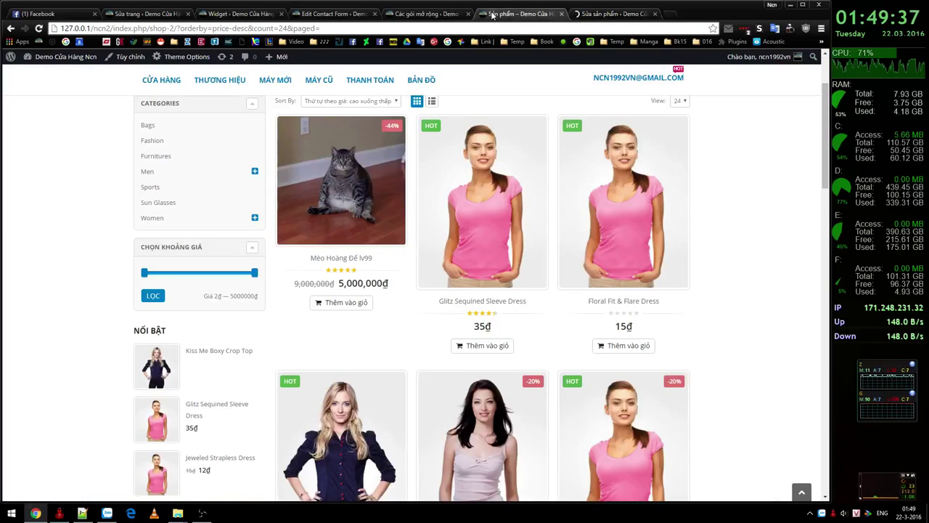
pyautogui.click(38, 28)
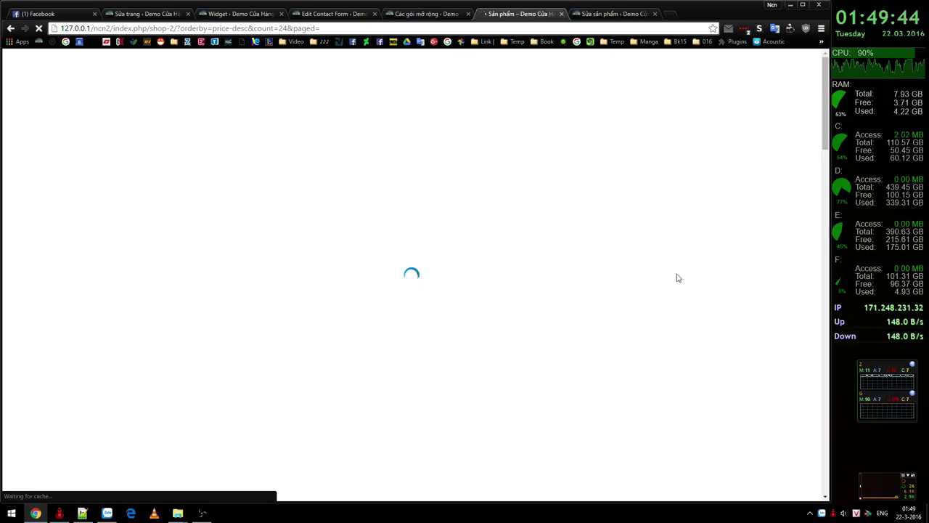
pyautogui.scroll(-3, 732, 262)
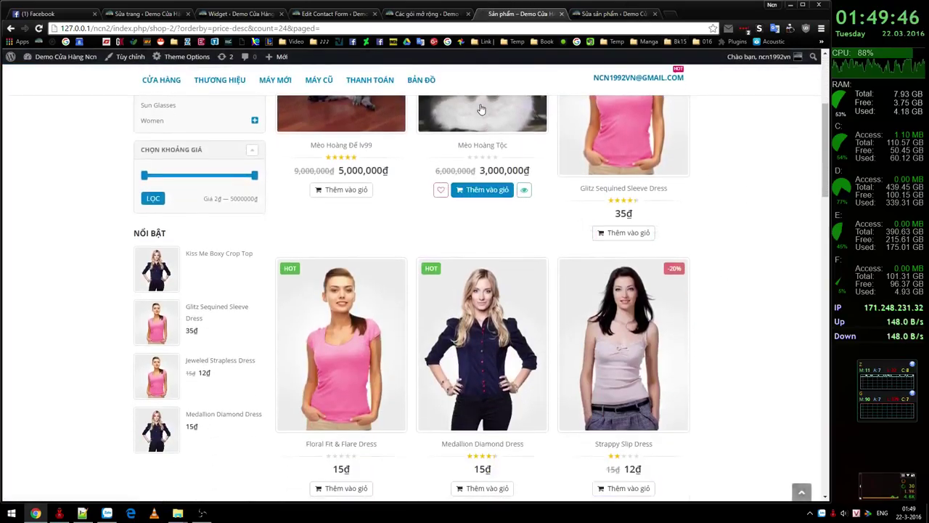
pyautogui.scroll(3, 508, 157)
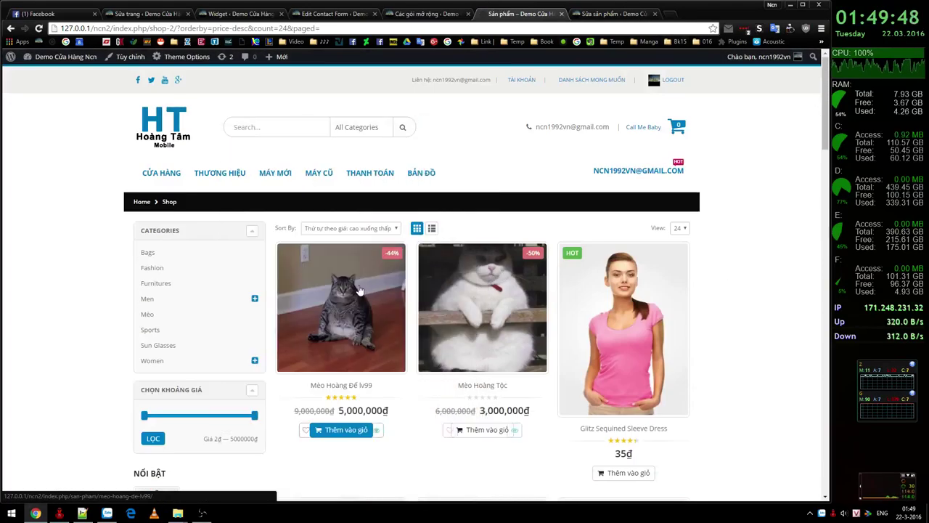
# Step: Open the magnifier-icon browser extension on the shop page and change its setting
pyautogui.click(820, 29)
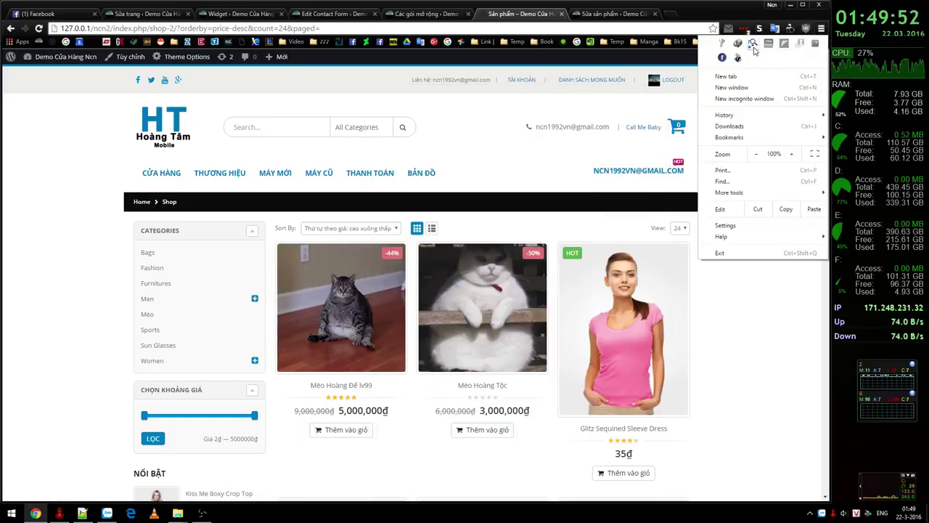
pyautogui.click(753, 44)
pyautogui.click(684, 88)
pyautogui.click(755, 269)
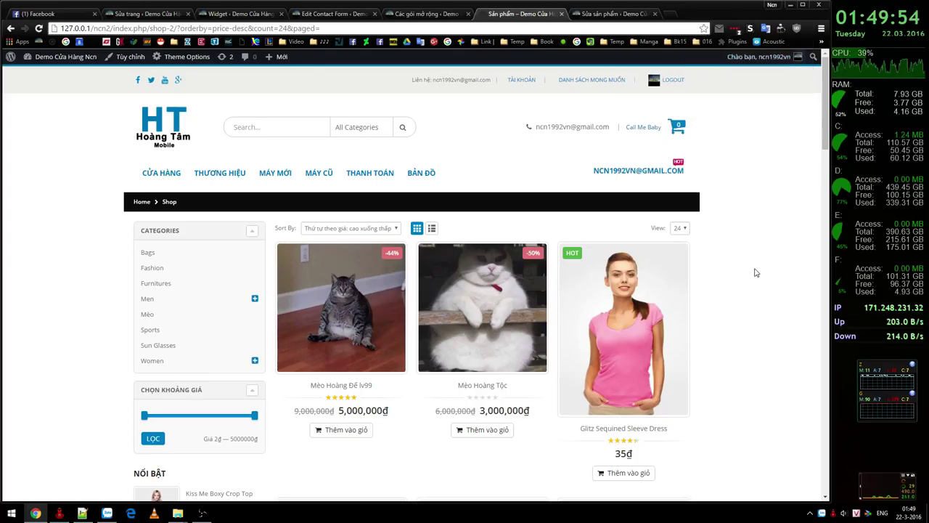
# Step: Open the quick view of "Mèo Hoàng Tộc" in the listing, enlarge its photo and close the enlarged image
pyautogui.scroll(-2, 527, 291)
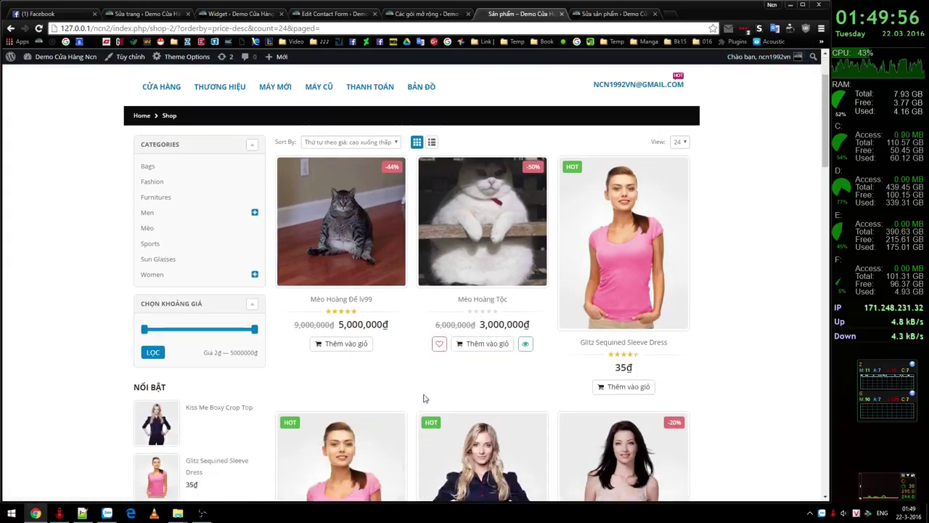
pyautogui.click(525, 305)
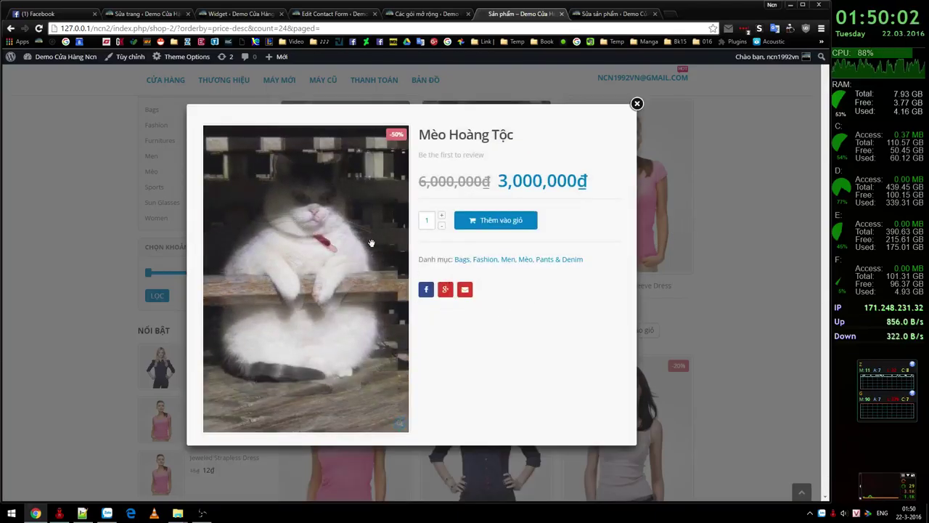
pyautogui.click(399, 425)
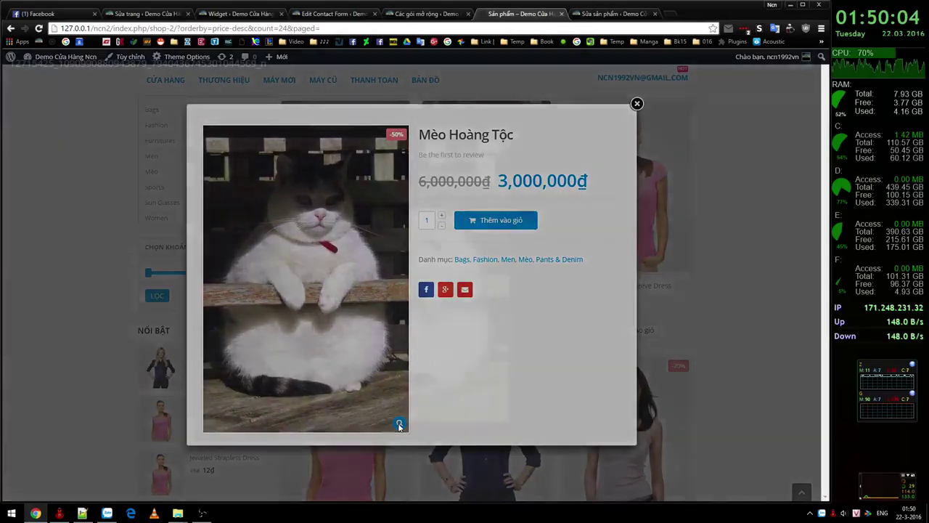
pyautogui.click(735, 163)
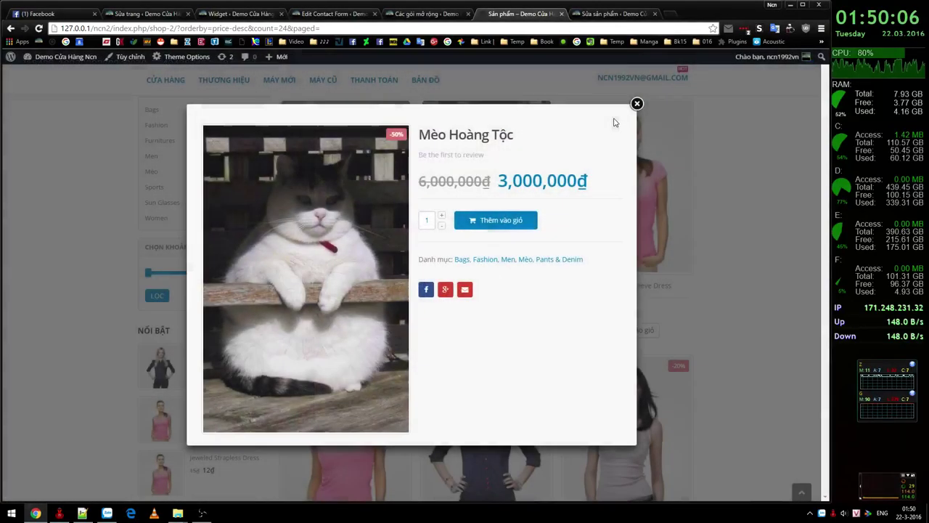
# Step: Close the quick view, open the "Mèo Hoàng Tộc" product page and review its description, additional information and "Mèo 2" content
pyautogui.click(712, 245)
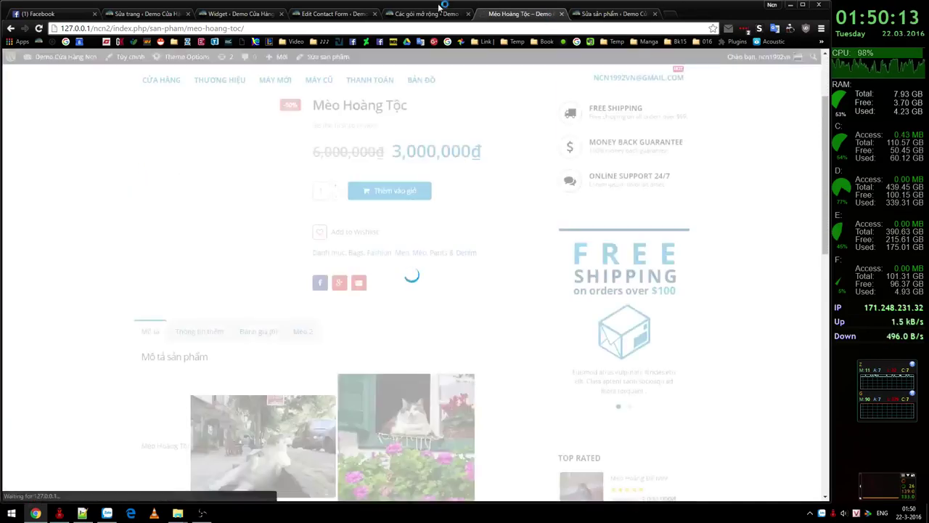
pyautogui.scroll(-3, 535, 275)
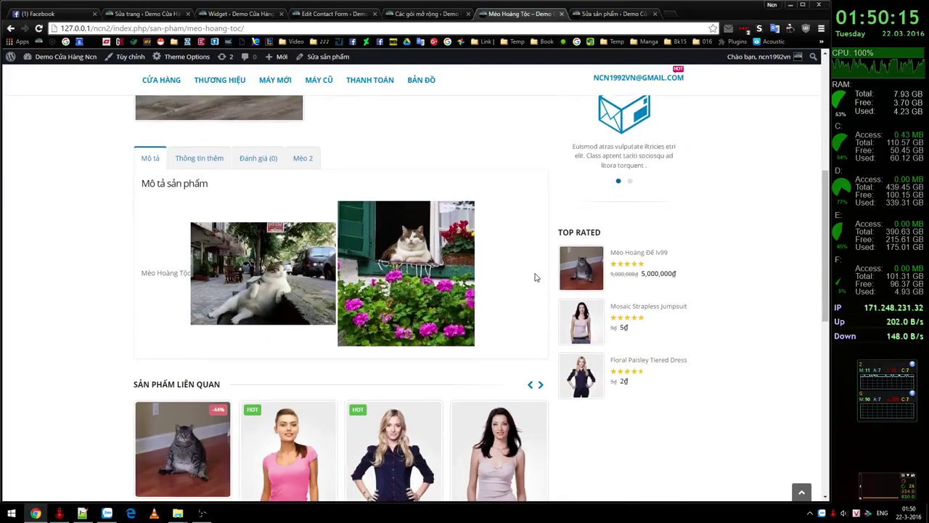
pyautogui.click(199, 159)
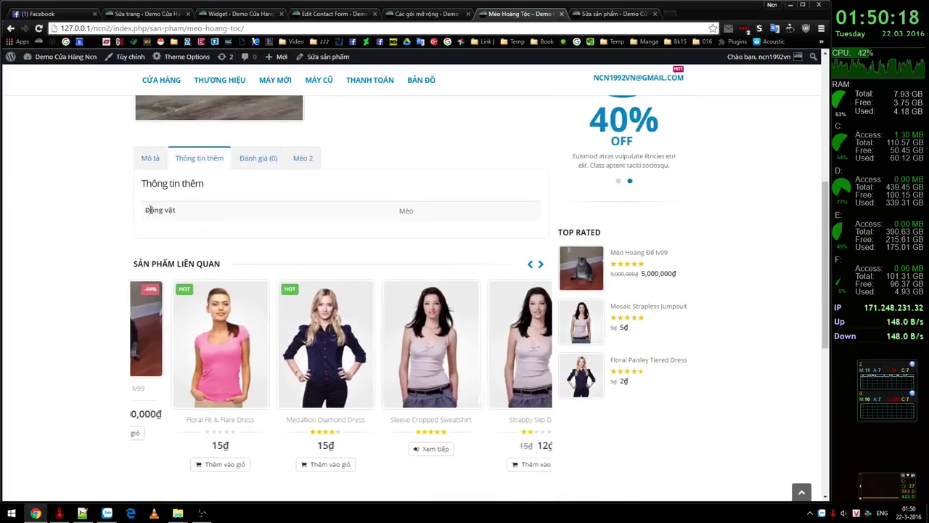
pyautogui.click(156, 165)
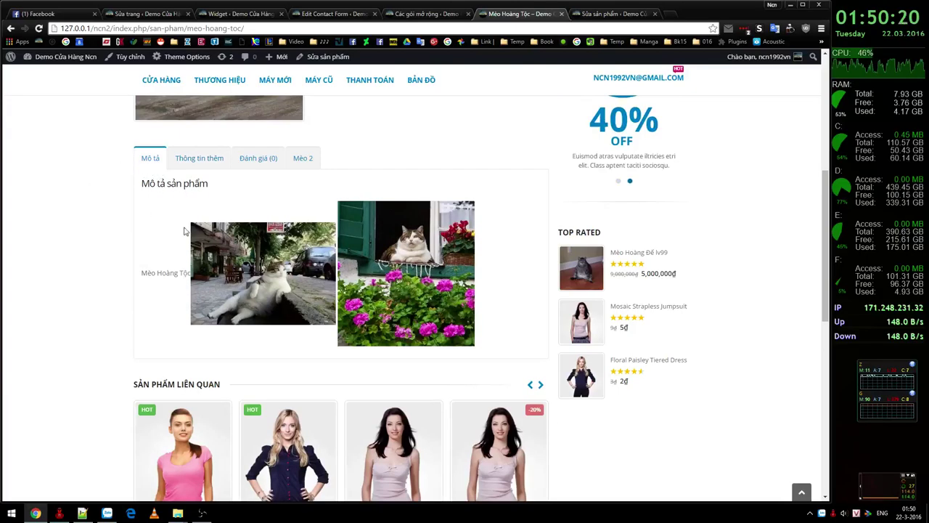
pyautogui.click(300, 160)
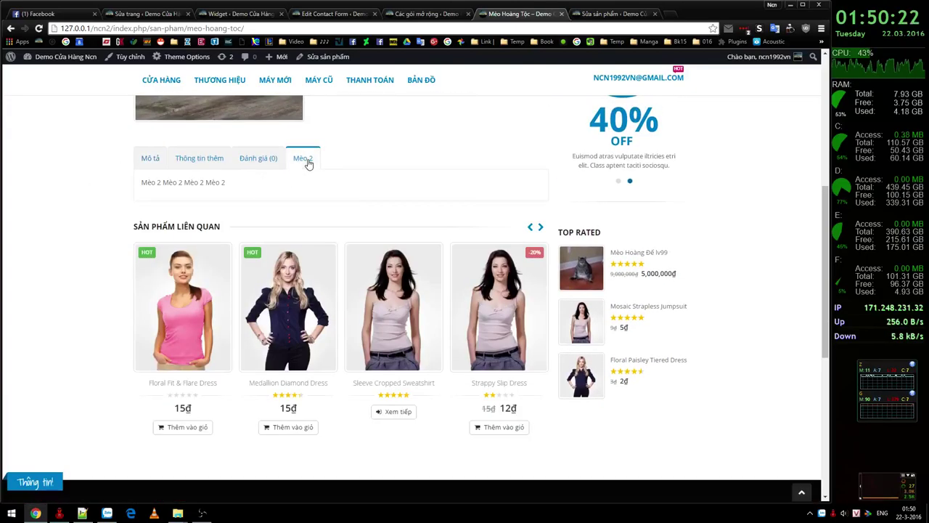
pyautogui.moveTo(212, 182); pyautogui.dragTo(133, 182)
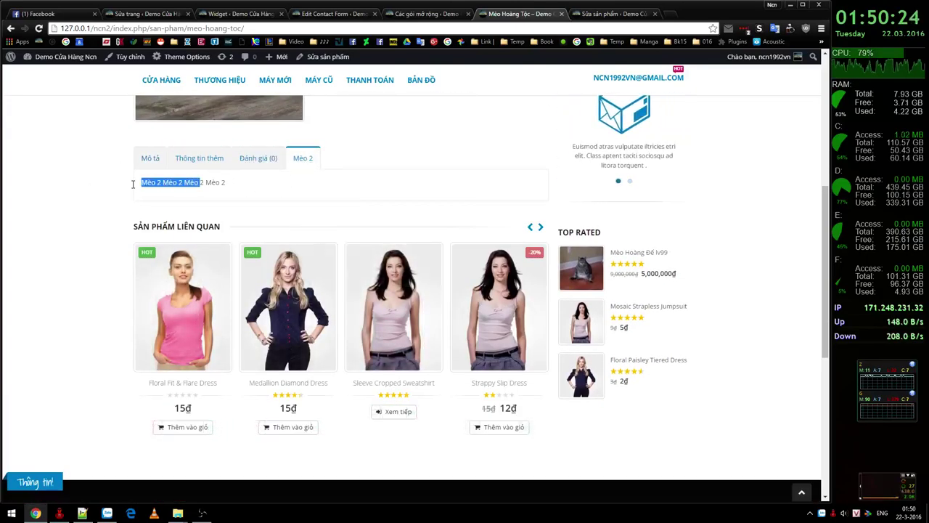
# Step: Submit a five-star review reading "Meo meo" for "Mèo Hoàng Tộc" and check the posted review
pyautogui.click(249, 159)
pyautogui.click(237, 282)
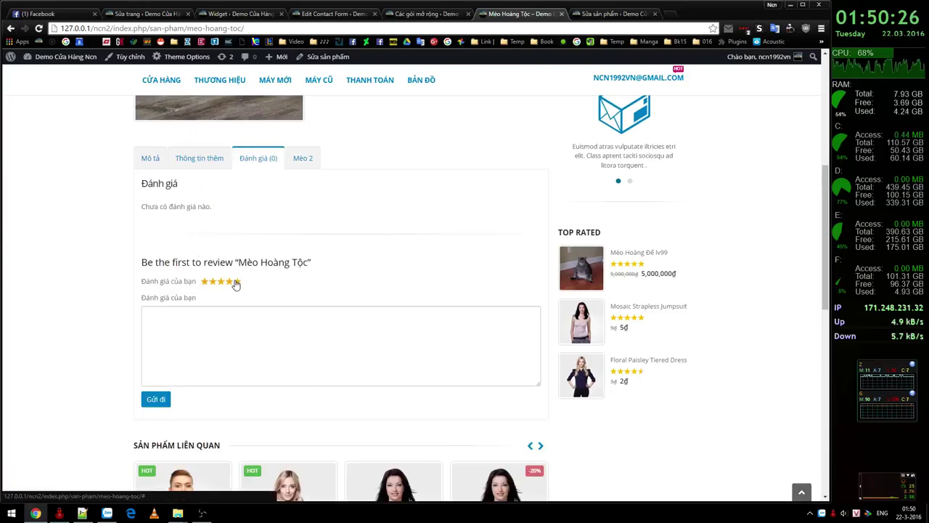
pyautogui.click(263, 331)
pyautogui.write('Meo meo')
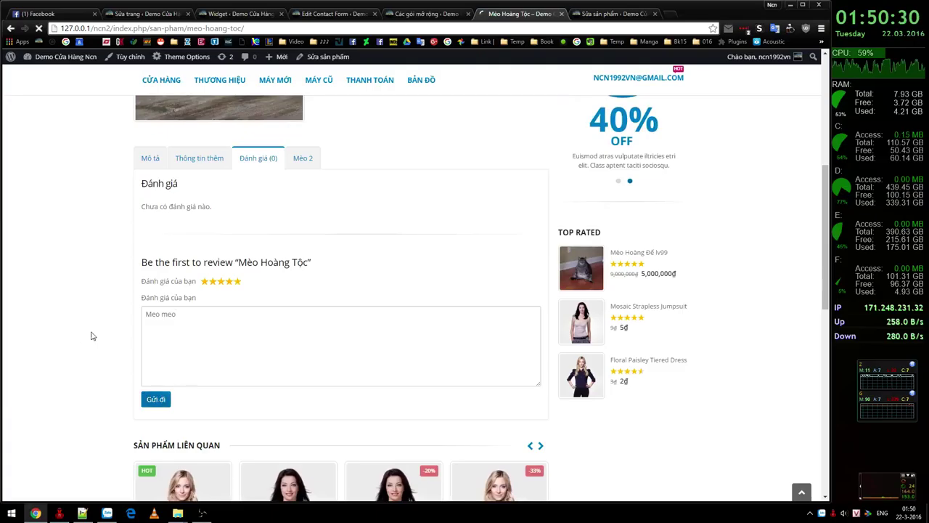
pyautogui.scroll(-7, 93, 328)
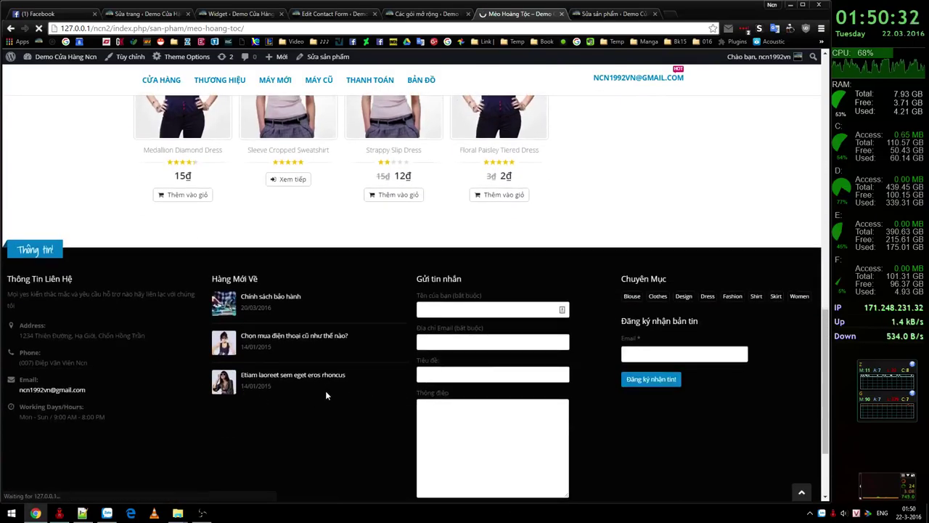
pyautogui.scroll(8, 326, 394)
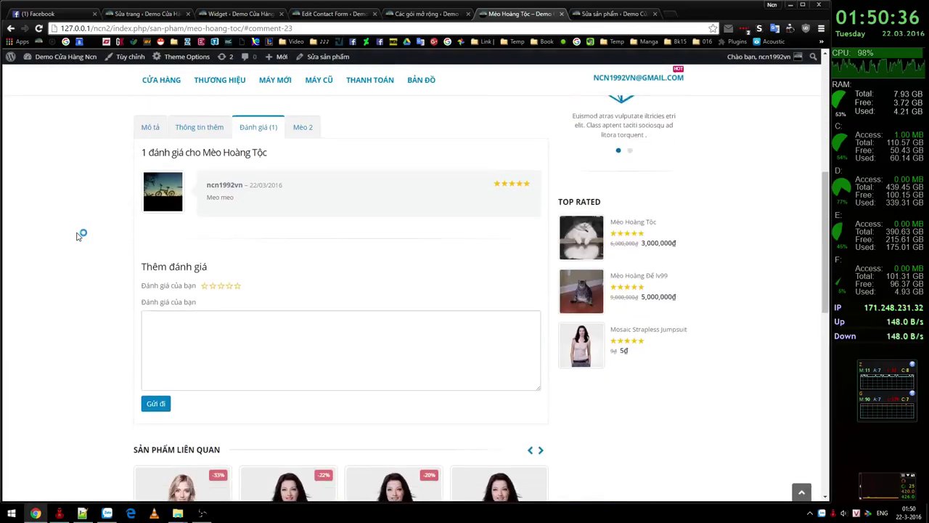
pyautogui.scroll(-1, 96, 249)
# Step: Add "Mèo Hoàng Tộc" to the wishlist and the cart, checking the cart preview
pyautogui.scroll(5, 206, 183)
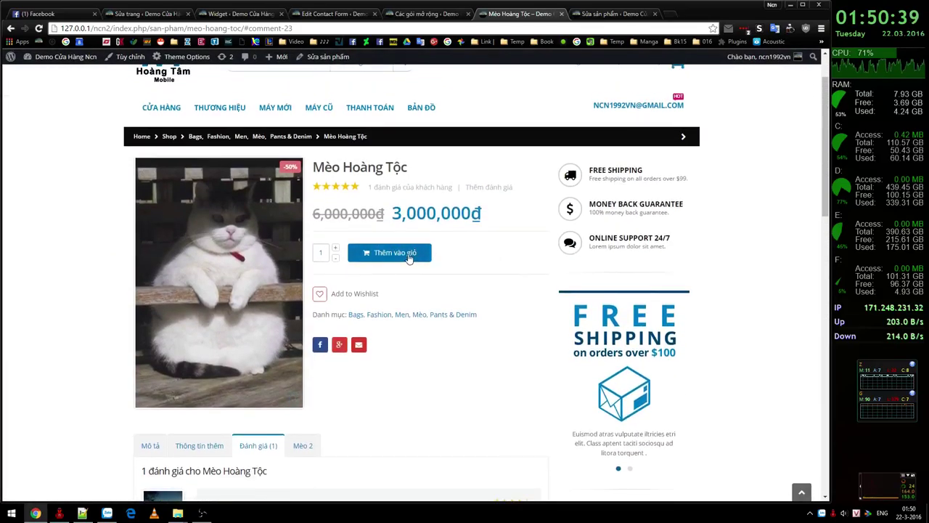
pyautogui.click(320, 293)
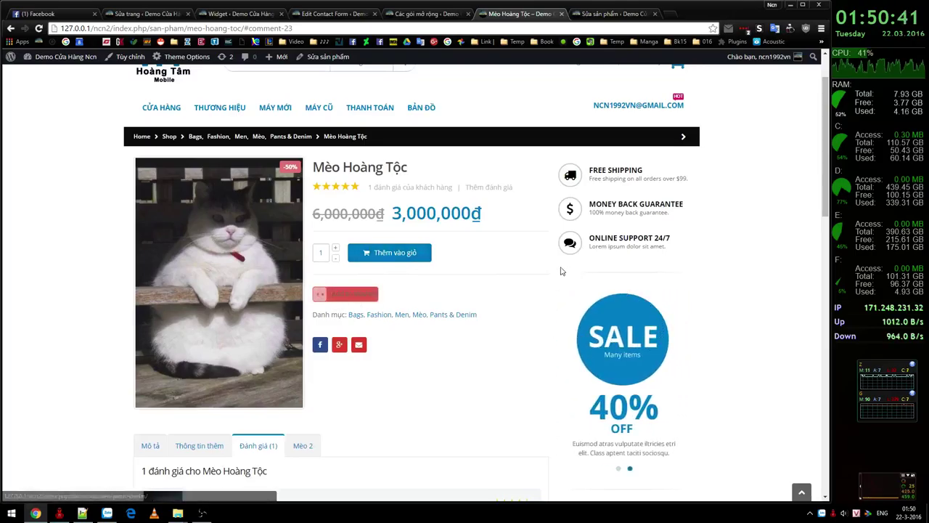
pyautogui.click(405, 260)
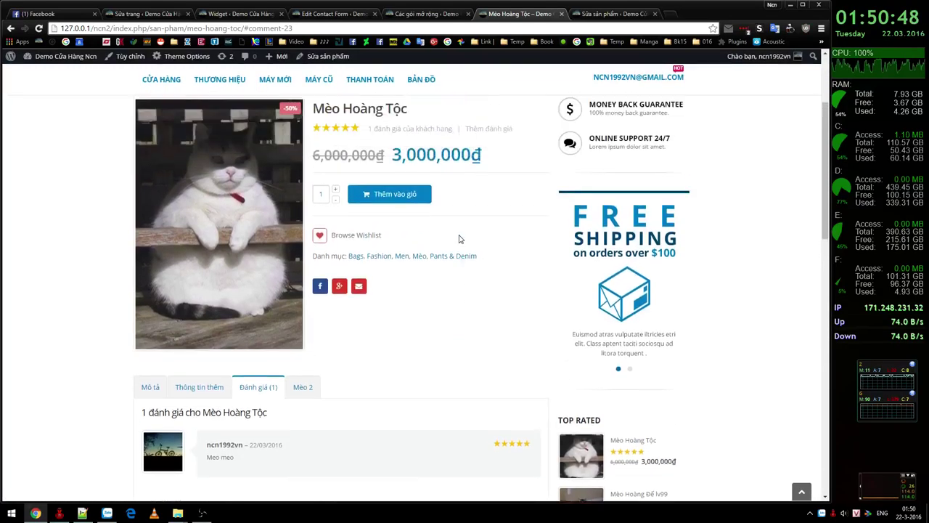
pyautogui.scroll(2, 460, 239)
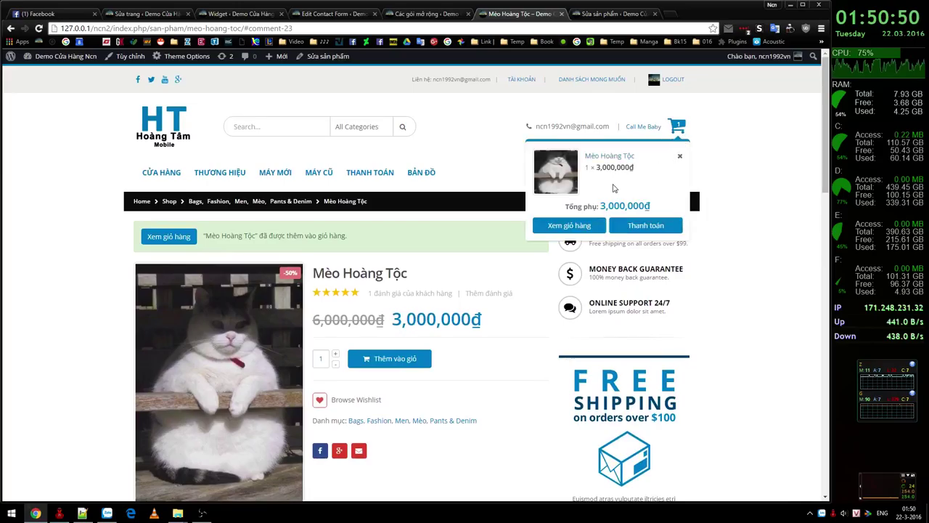
# Step: Look through the product page's reviews, top-rated list and related products, and reload the page
pyautogui.scroll(-5, 497, 265)
pyautogui.scroll(-4, 496, 265)
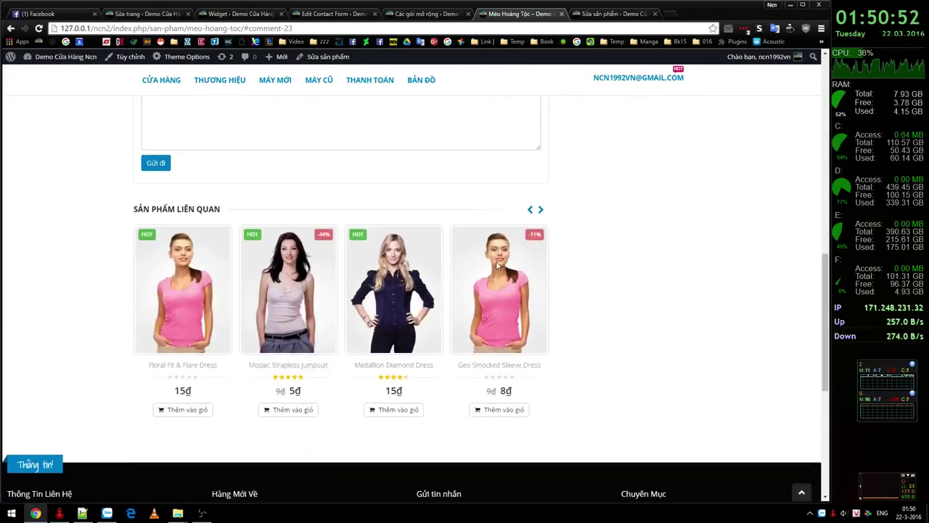
pyautogui.scroll(4, 624, 247)
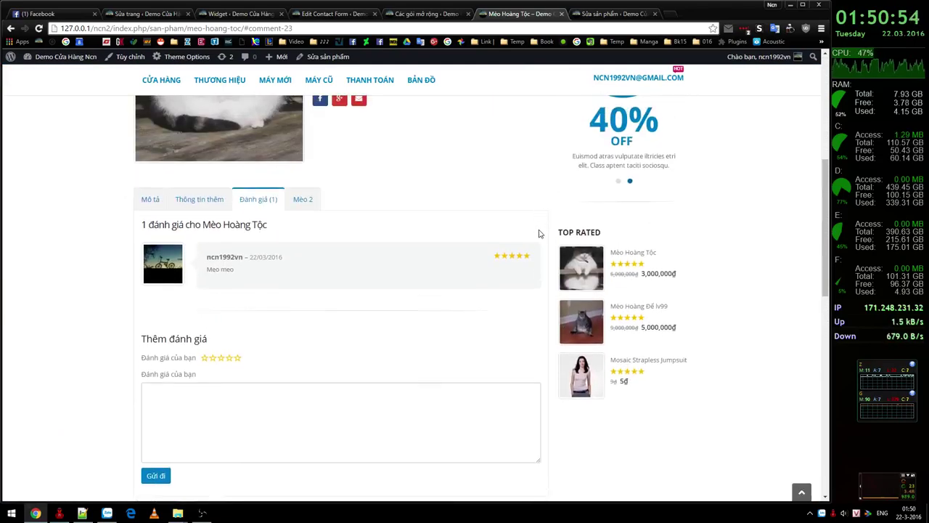
pyautogui.scroll(-6, 540, 235)
pyautogui.scroll(4, 394, 242)
pyautogui.scroll(10, 391, 244)
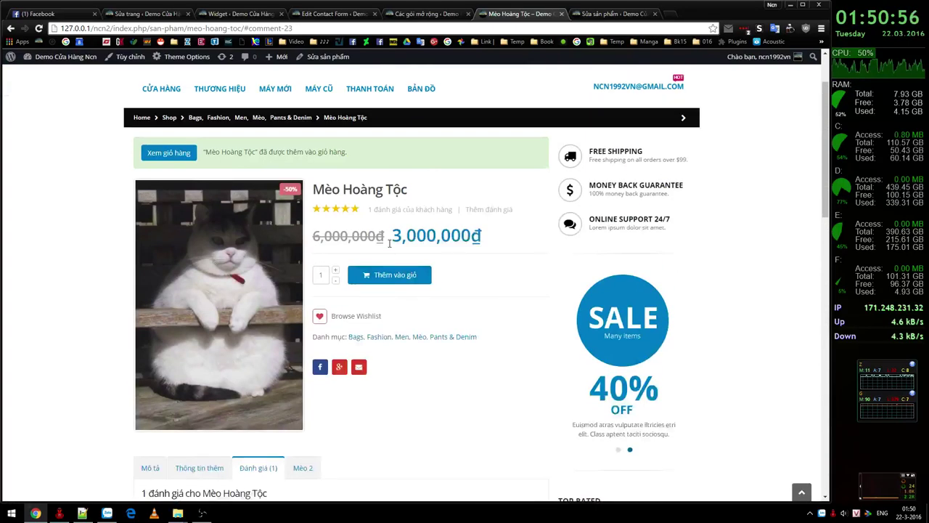
pyautogui.press('F5')
pyautogui.scroll(-6, 523, 182)
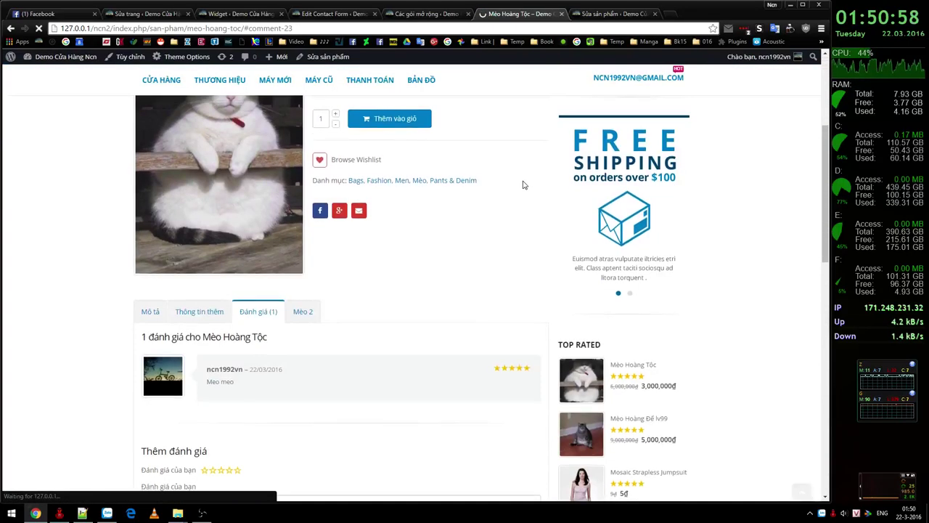
# Step: Return to the shop listing, add "Mèo Hoàng Đế lv99" to the cart and check the cart preview
pyautogui.scroll(6, 618, 234)
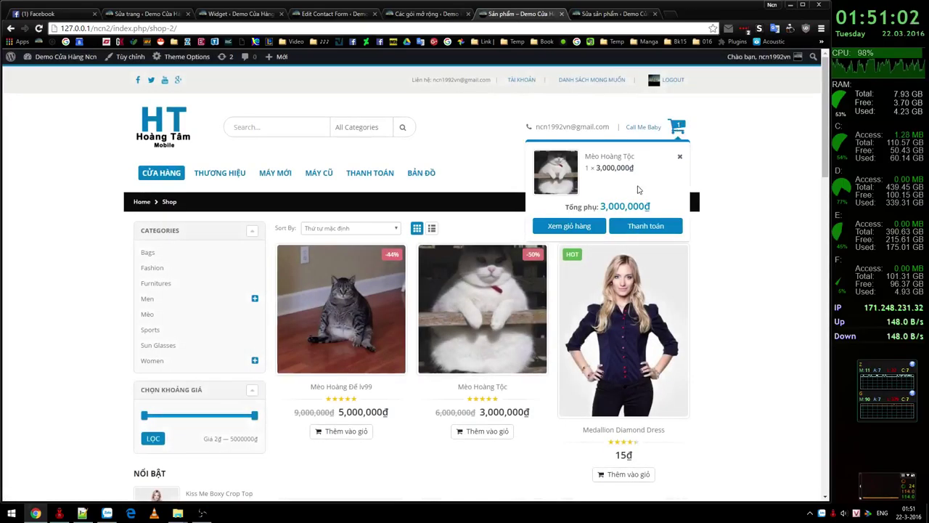
pyautogui.click(337, 431)
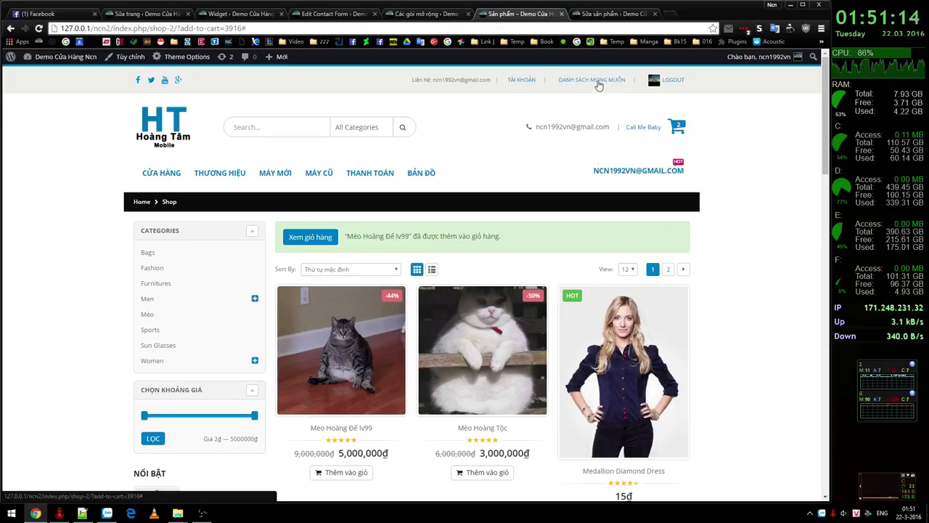
pyautogui.moveTo(677, 127)
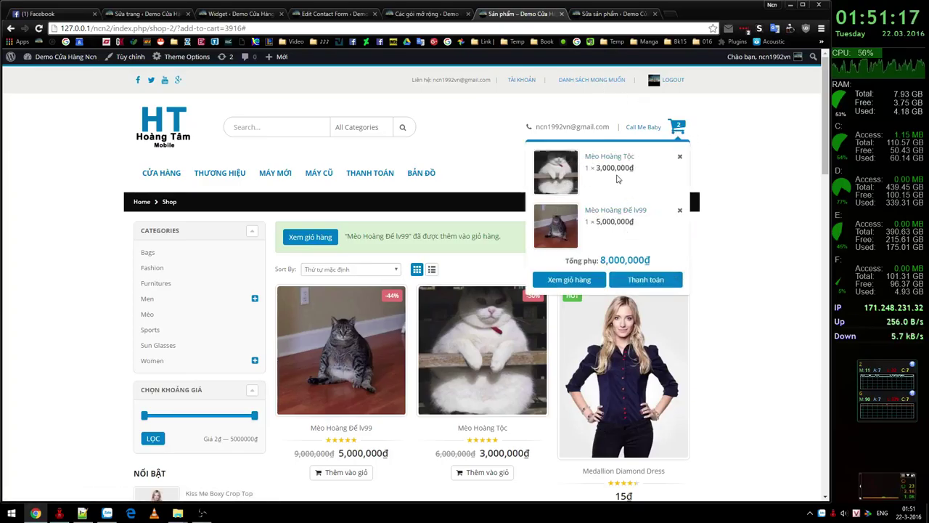
# Step: Open the full cart page and review its items, delivery options and order total
pyautogui.click(565, 280)
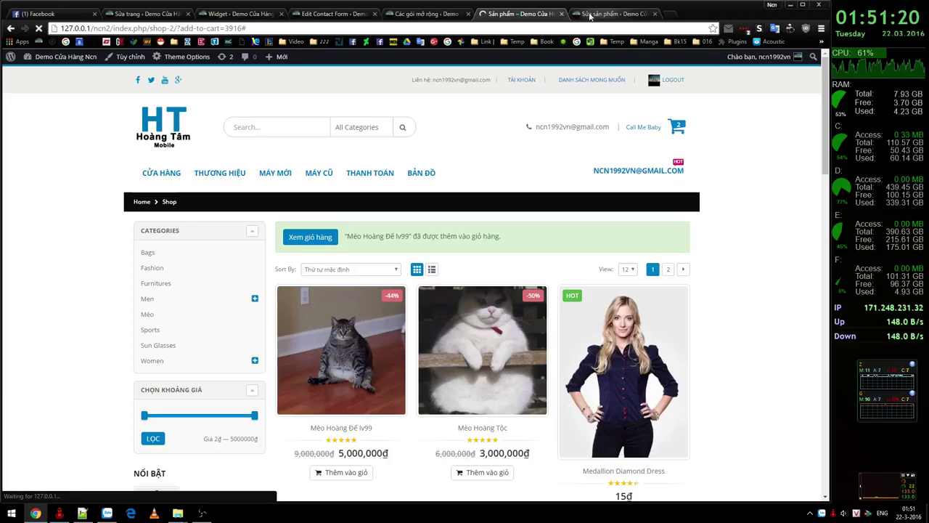
pyautogui.scroll(-4, 568, 297)
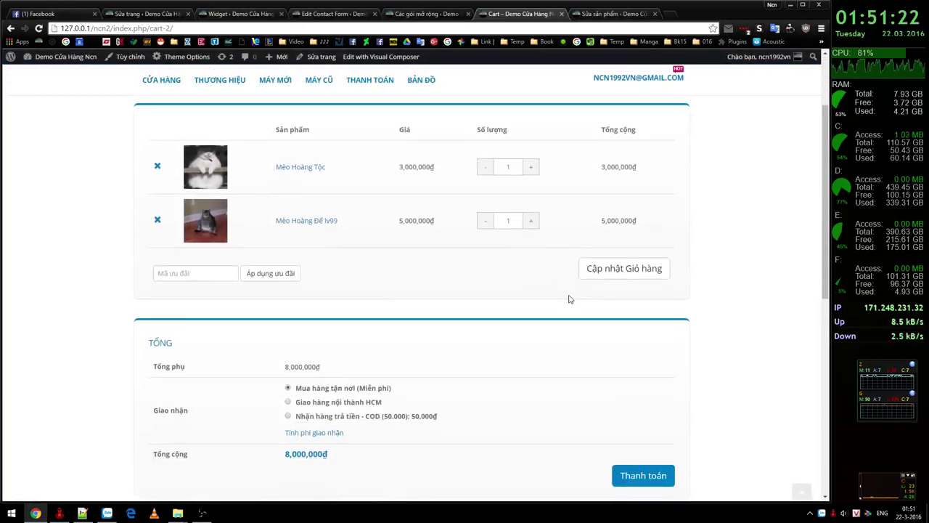
pyautogui.scroll(4, 174, 260)
pyautogui.scroll(-2, 414, 330)
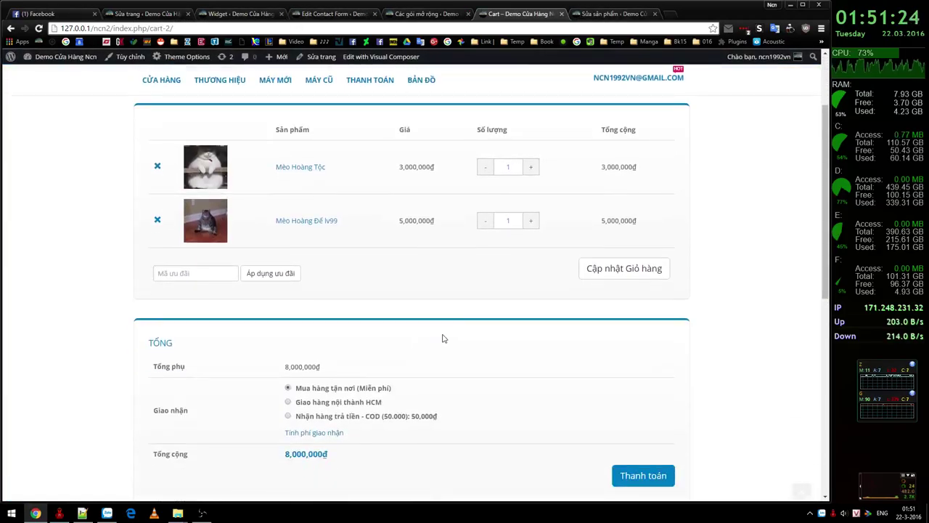
pyautogui.scroll(-4, 628, 301)
pyautogui.scroll(2, 373, 288)
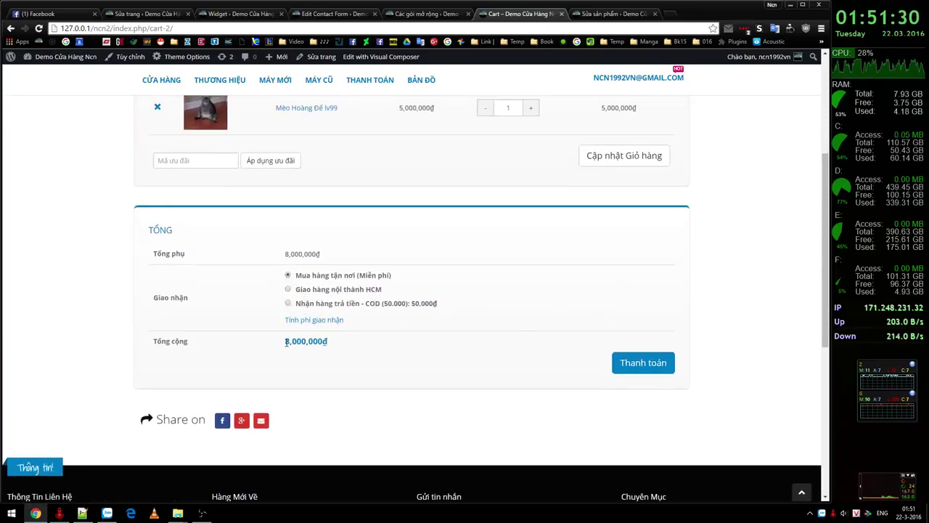
pyautogui.moveTo(287, 339); pyautogui.dragTo(329, 344)
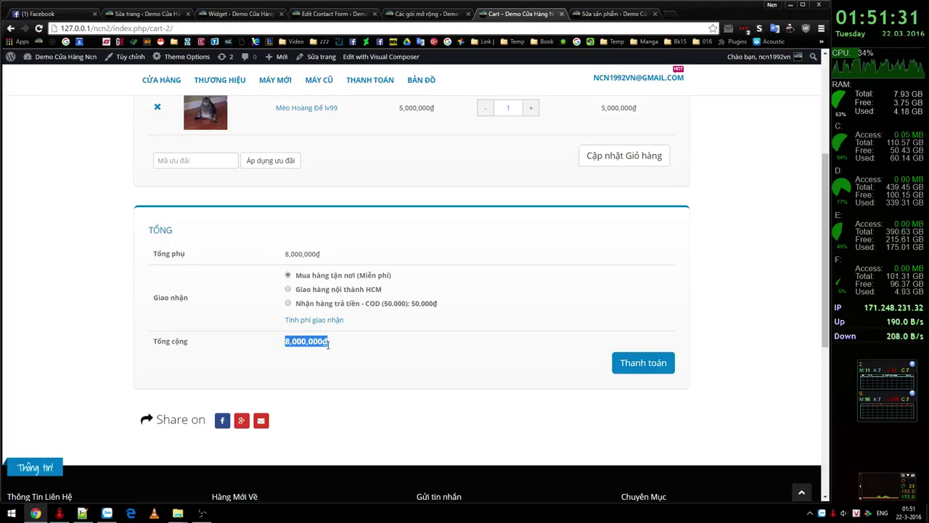
# Step: Set the cart's delivery method to "Nhận hàng trả tiền - COD (50.000)" and check the effect of its fee on the total
pyautogui.click(384, 302)
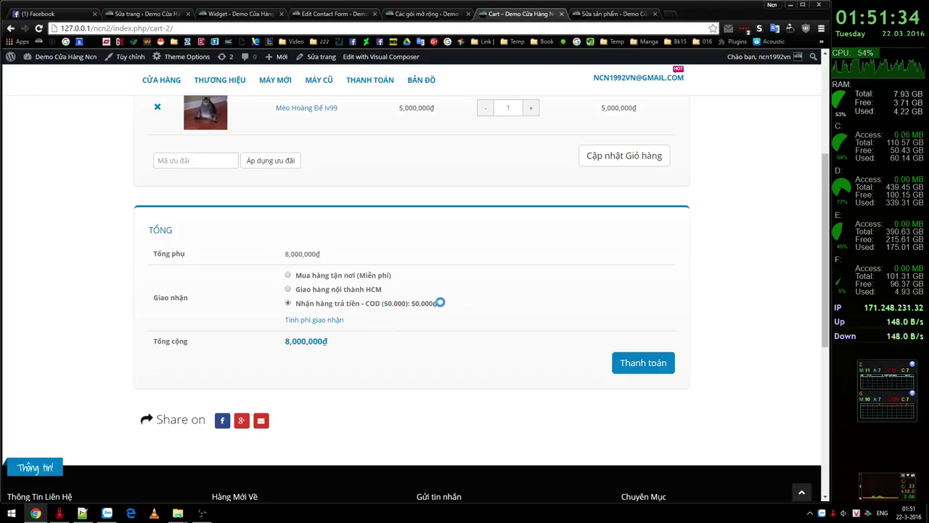
pyautogui.moveTo(454, 311); pyautogui.dragTo(379, 311)
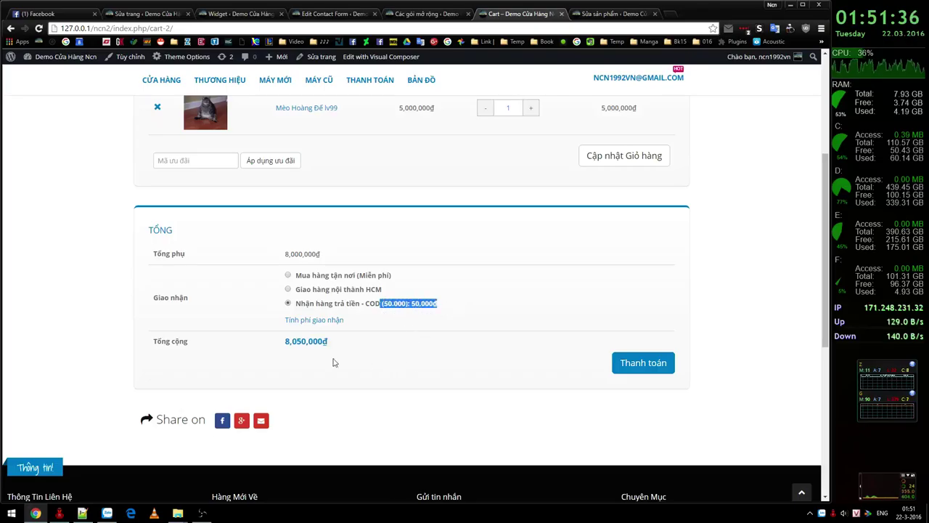
pyautogui.click(321, 320)
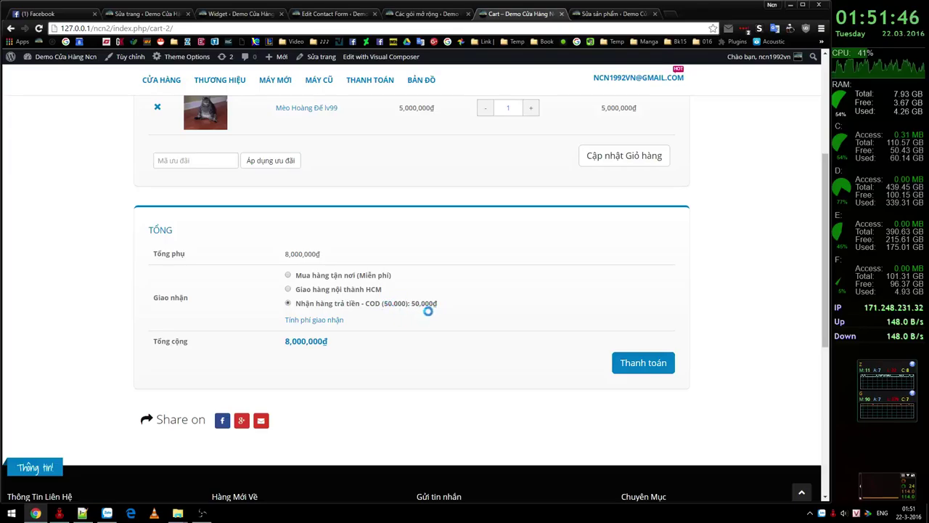
# Step: Proceed to checkout and review the billing details and order summary
pyautogui.click(652, 370)
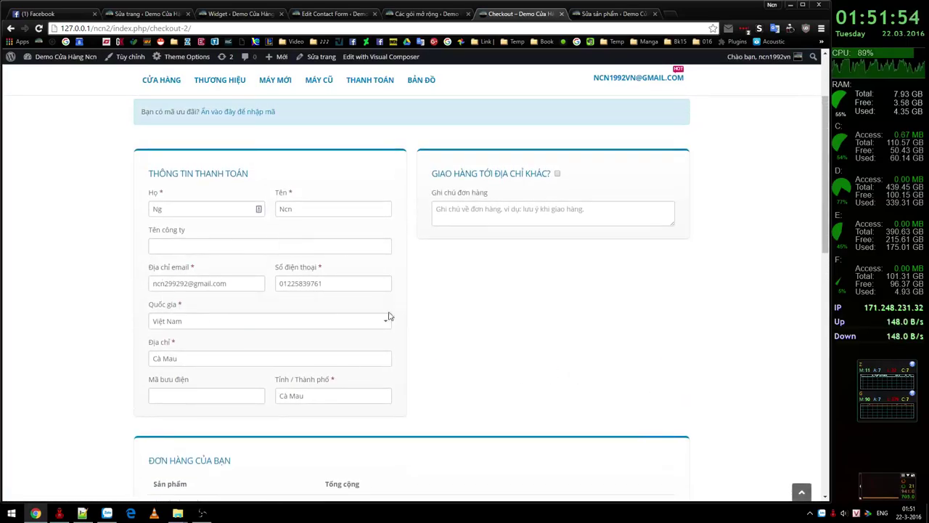
pyautogui.scroll(-6, 257, 334)
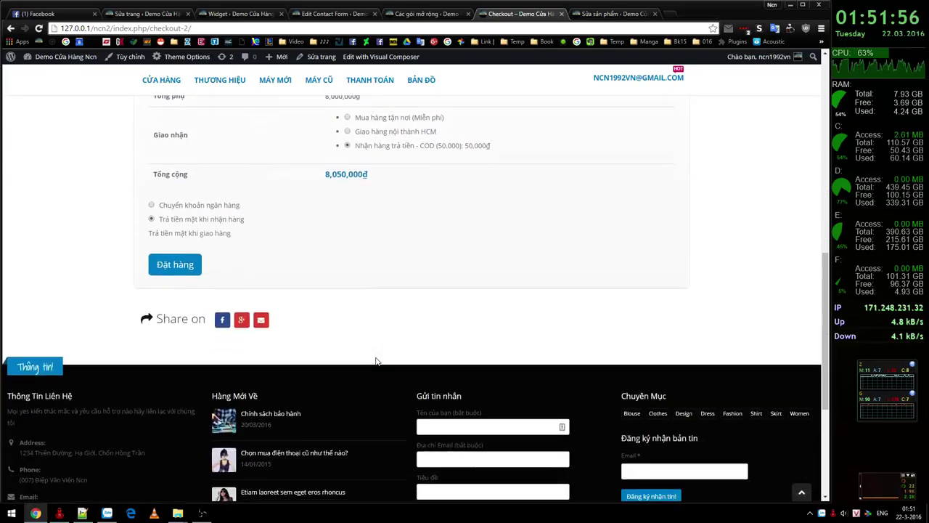
pyautogui.scroll(2, 247, 348)
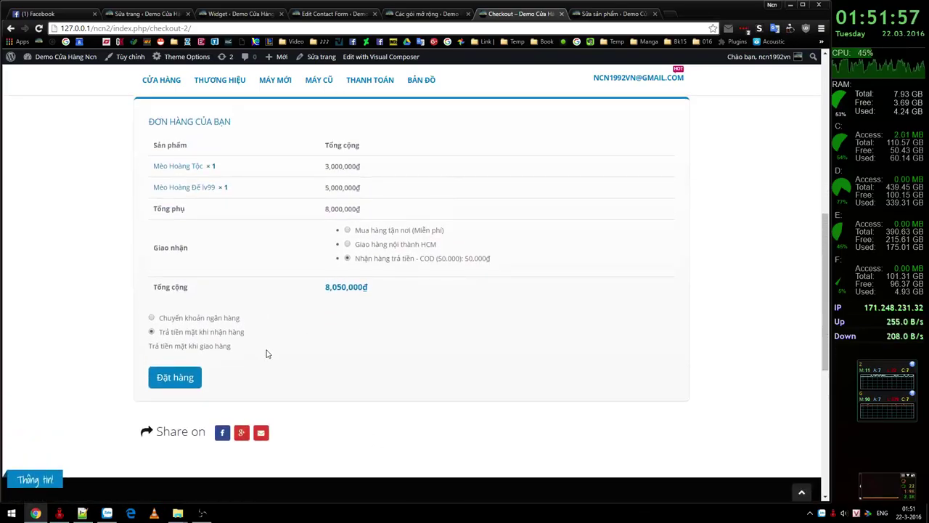
# Step: Select "Chuyển khoản ngân hàng" as the payment method and read its payment instructions
pyautogui.click(152, 318)
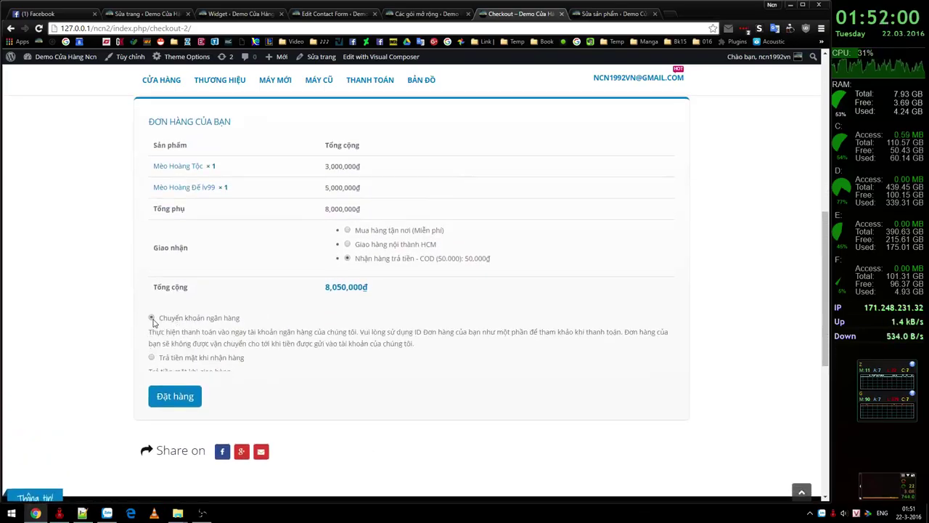
pyautogui.moveTo(413, 344); pyautogui.dragTo(147, 331)
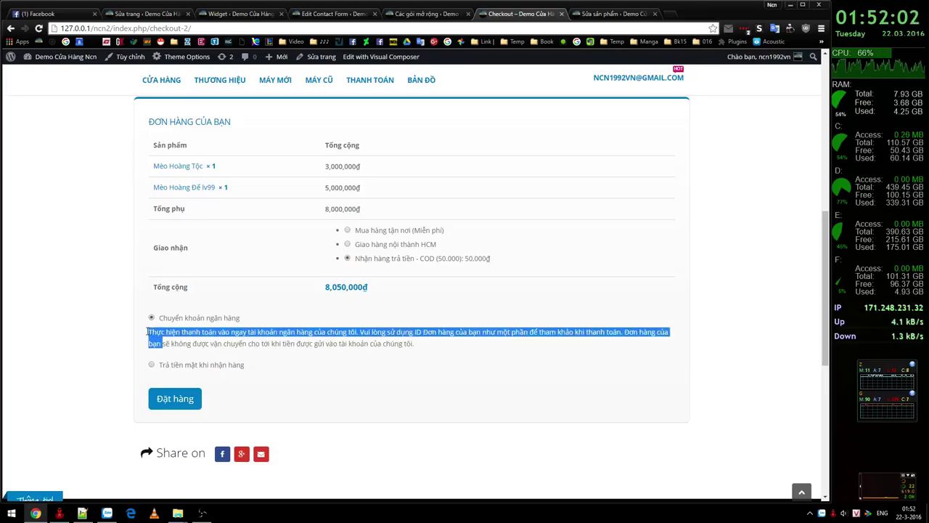
pyautogui.click(99, 299)
pyautogui.scroll(-2, 184, 314)
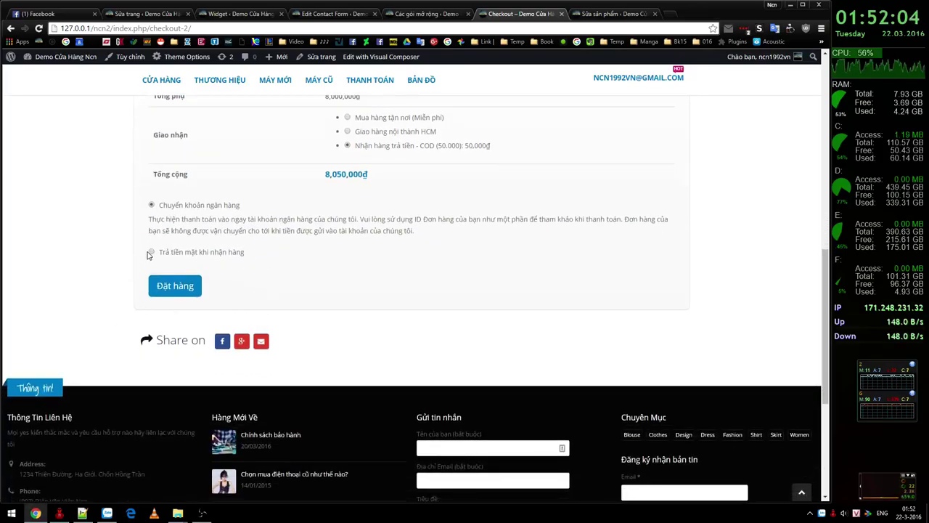
# Step: Change the delivery method in the checkout order summary to "Giao hàng nội thành HCM"
pyautogui.scroll(2, 294, 236)
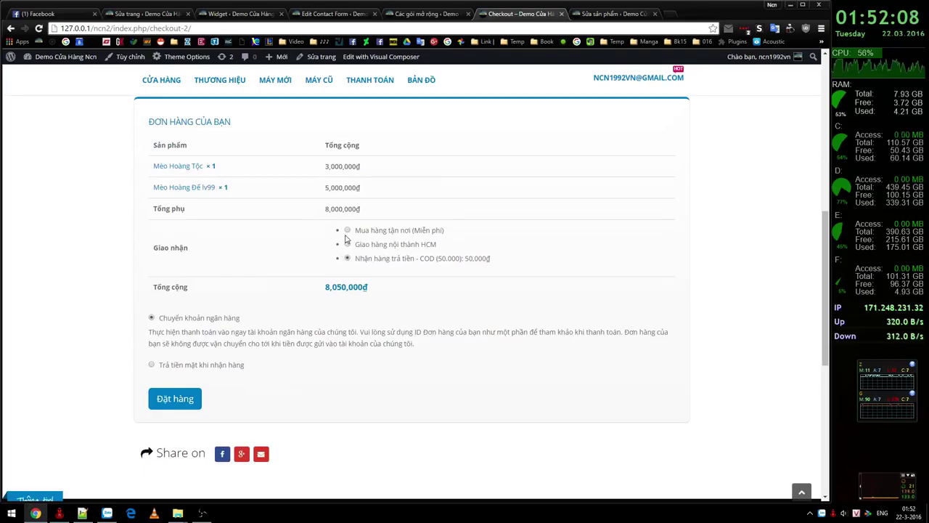
pyautogui.scroll(2, 361, 267)
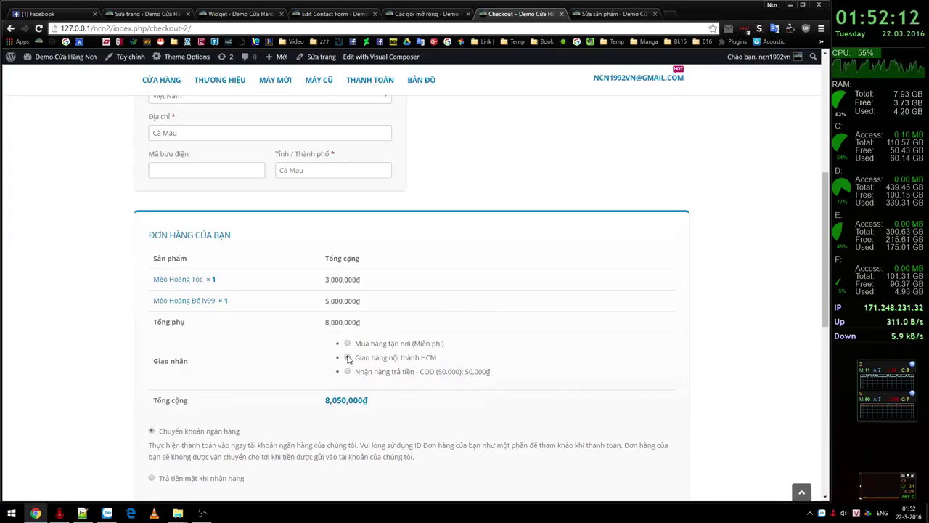
# Step: Fill in the order notes with "Ghi chú đơn hàng", copied from the field's own label
pyautogui.scroll(6, 508, 384)
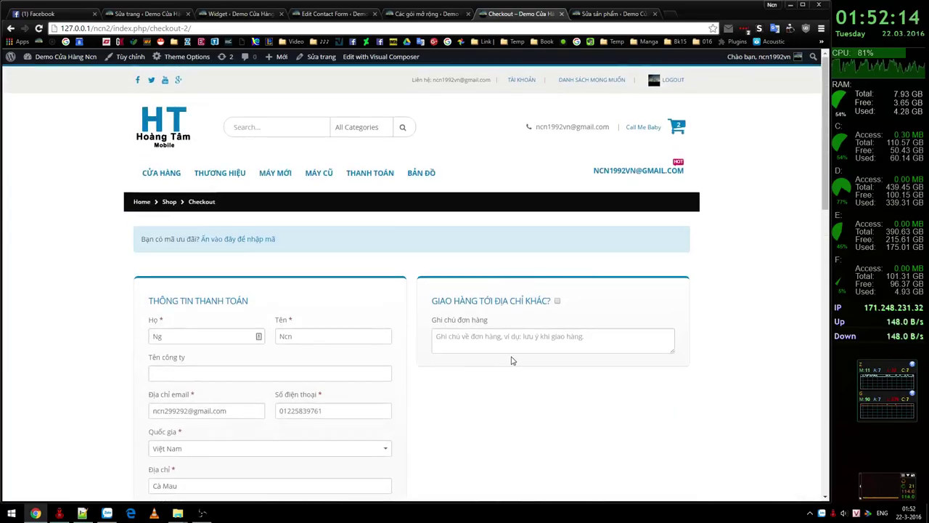
pyautogui.scroll(-2, 453, 367)
pyautogui.click(521, 215)
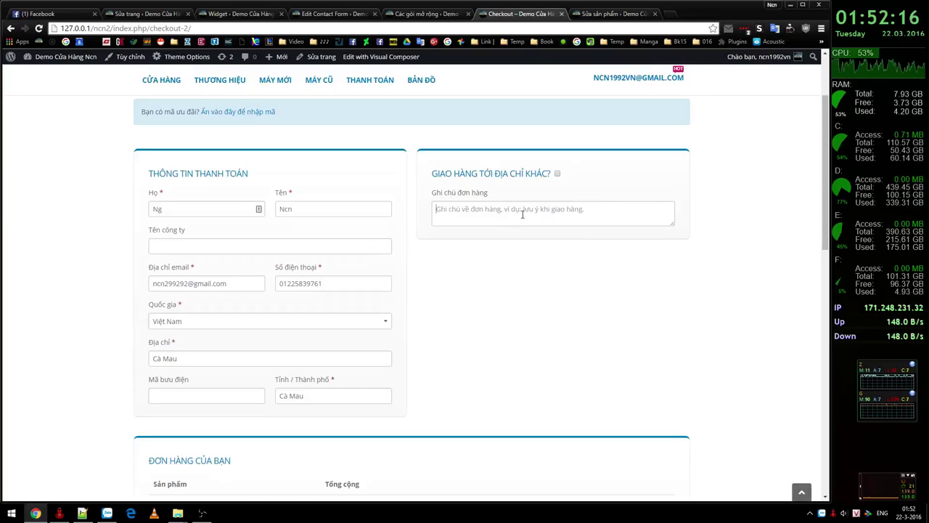
pyautogui.moveTo(441, 196); pyautogui.dragTo(433, 193)
pyautogui.hotkey('ctrl', 'c')
pyautogui.click(464, 210)
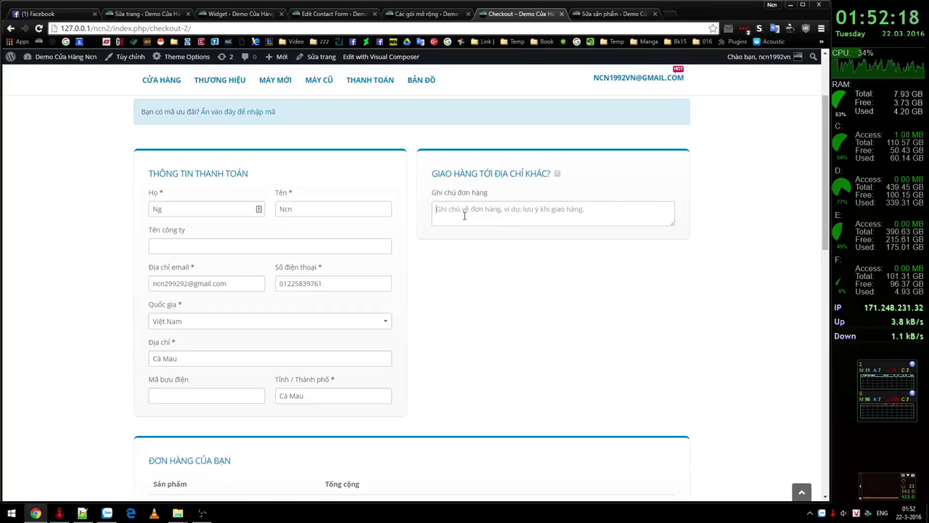
pyautogui.hotkey('ctrl', 'v')
pyautogui.scroll(-2, 603, 352)
# Step: Enable delivery to a different address to view its address fields, and disable it again
pyautogui.scroll(4, 581, 291)
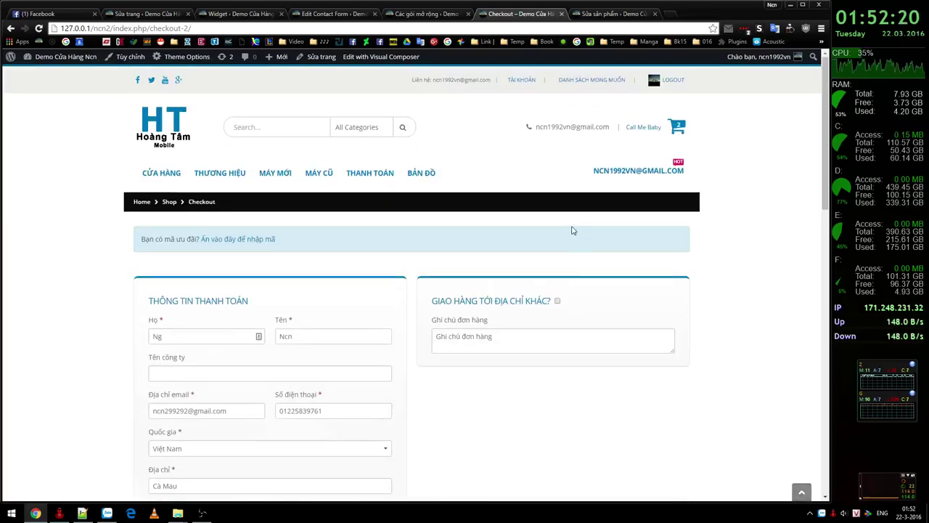
pyautogui.click(558, 300)
pyautogui.scroll(-2, 603, 334)
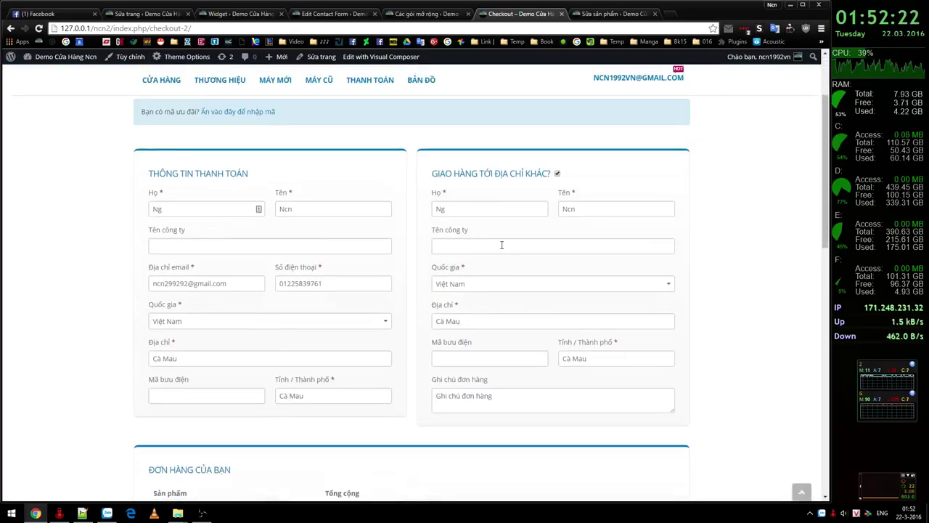
pyautogui.click(557, 175)
# Step: Recheck the checkout details and place the order with "Chuyển khoản ngân hàng" as the payment method
pyautogui.scroll(-8, 43, 336)
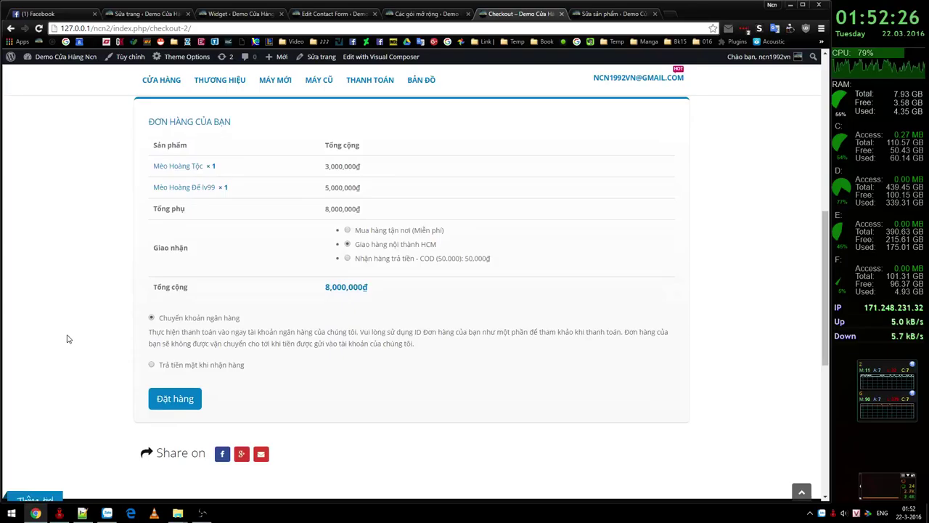
pyautogui.scroll(5, 192, 362)
pyautogui.scroll(5, 224, 272)
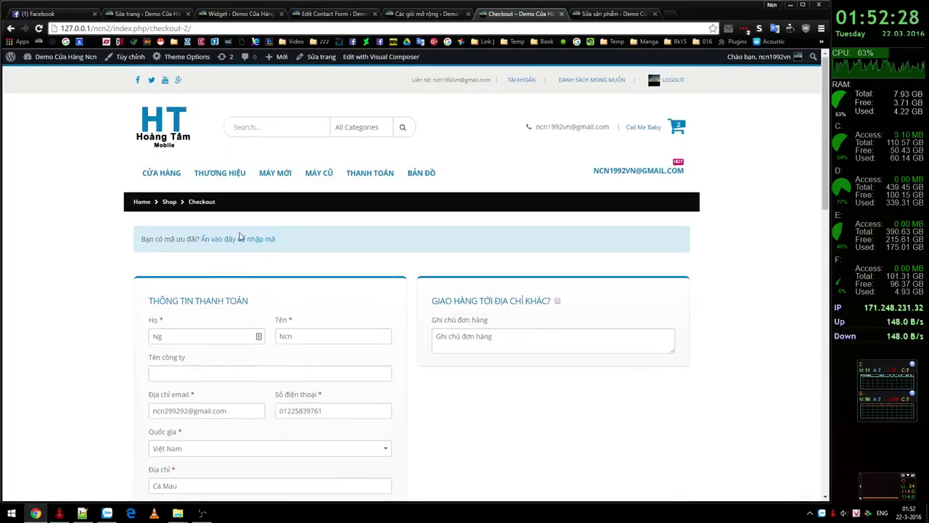
pyautogui.scroll(-10, 394, 311)
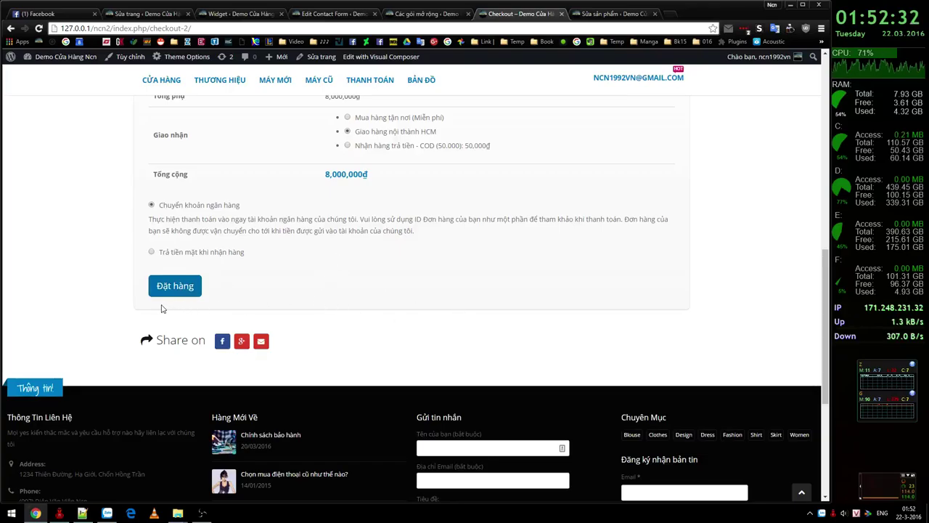
pyautogui.scroll(3, 276, 282)
pyautogui.scroll(-3, 256, 317)
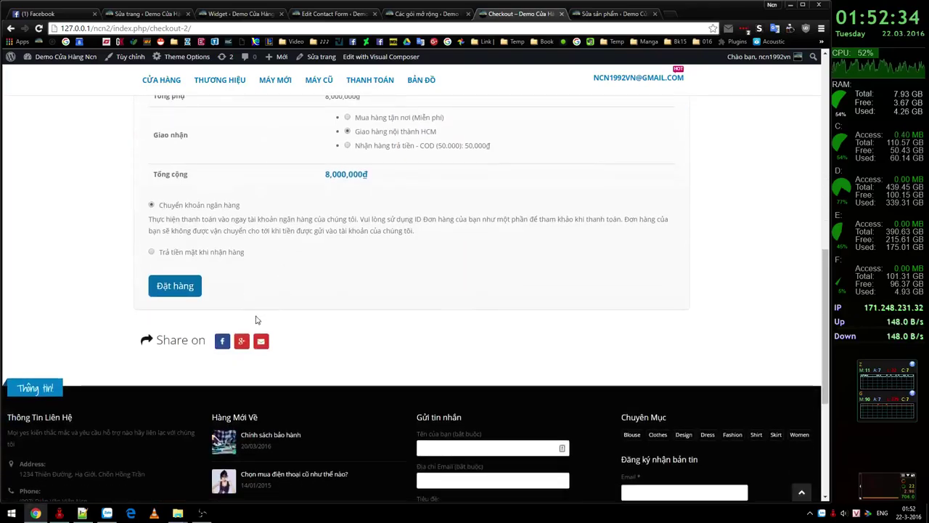
pyautogui.click(184, 289)
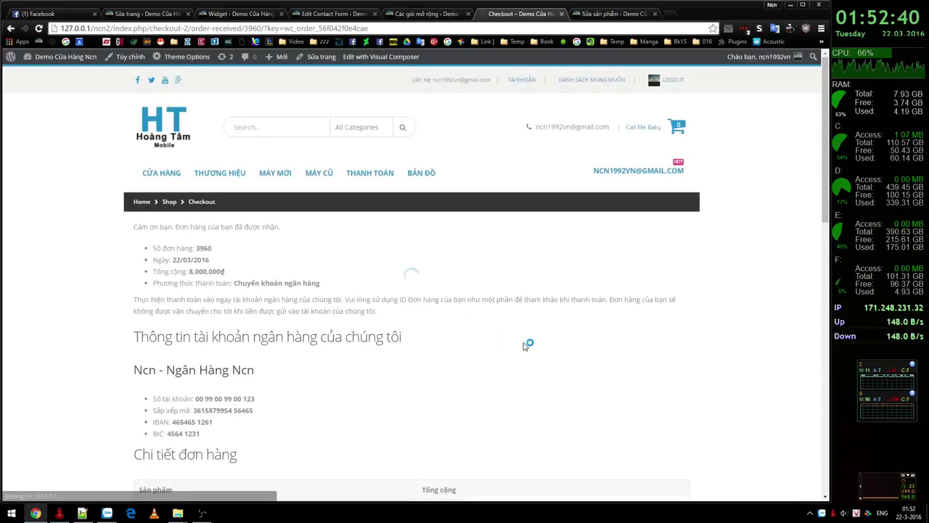
# Step: Review the order confirmation summary and the shop's bank account details for the transfer
pyautogui.scroll(-1, 568, 343)
pyautogui.scroll(2, 402, 305)
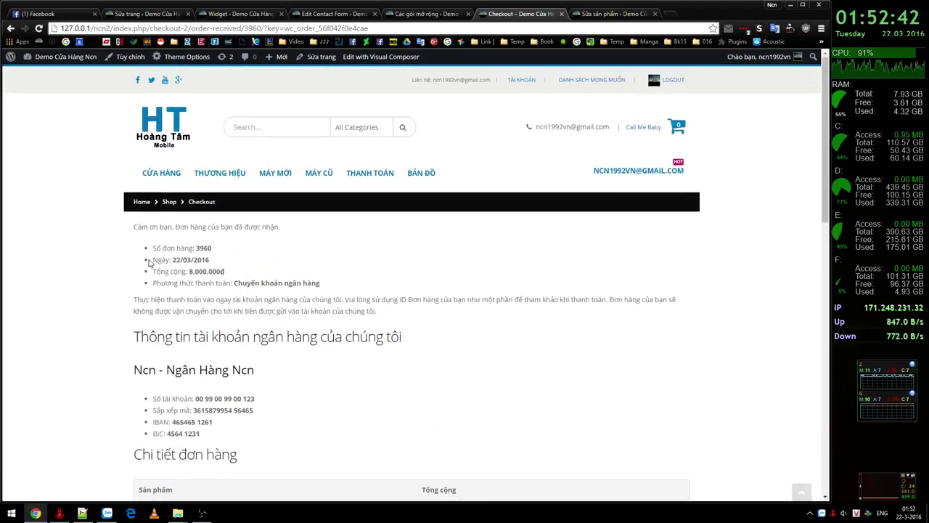
pyautogui.moveTo(130, 225); pyautogui.dragTo(413, 326)
pyautogui.click(510, 379)
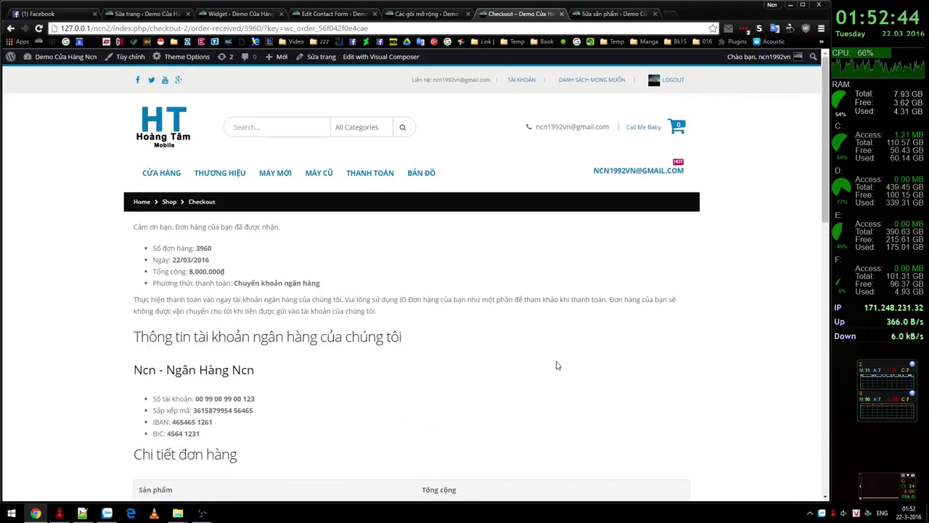
pyautogui.scroll(-3, 560, 360)
pyautogui.scroll(-1, 565, 360)
pyautogui.moveTo(127, 157); pyautogui.dragTo(317, 210)
pyautogui.click(317, 210)
# Step: Review the confirmation's ordered products, customer details, and billing and delivery addresses
pyautogui.scroll(-2, 280, 226)
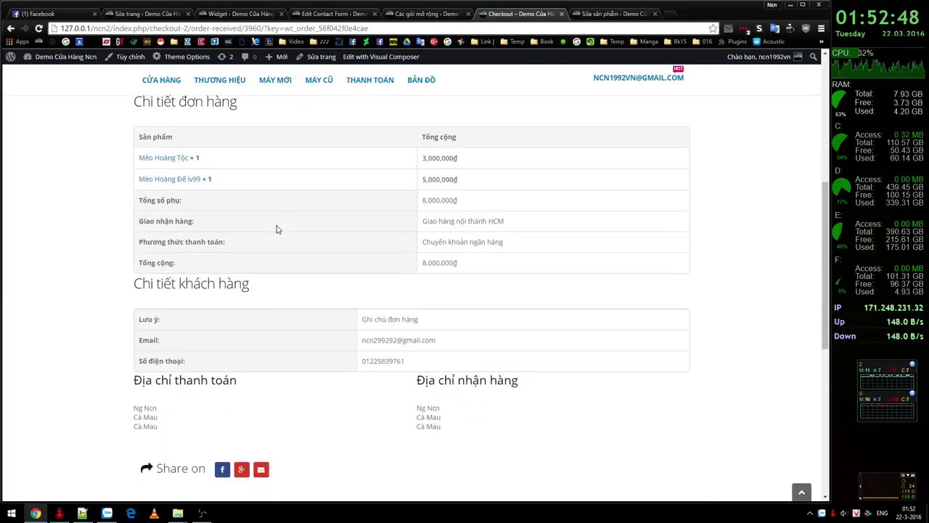
pyautogui.scroll(-2, 175, 310)
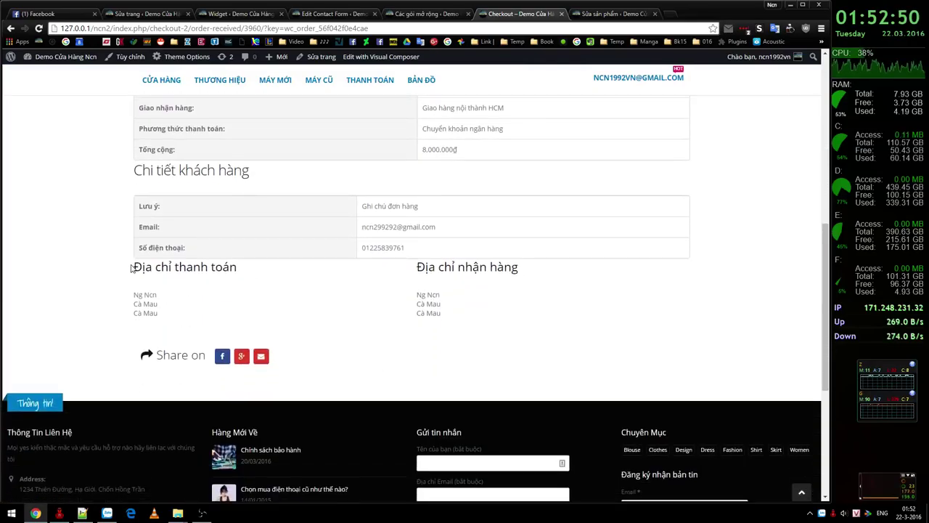
pyautogui.moveTo(131, 268); pyautogui.dragTo(469, 326)
pyautogui.click(469, 326)
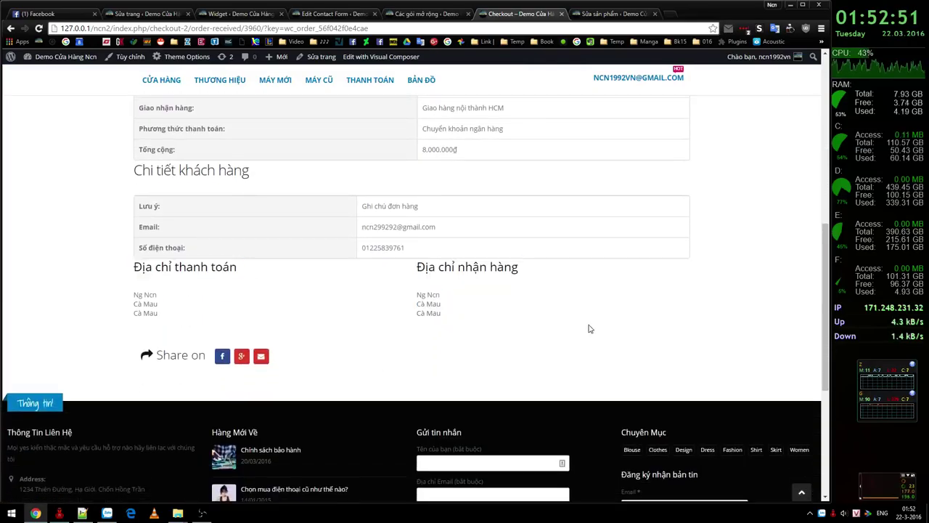
# Step: Open the WooCommerce orders list (Đơn hàng) in the site admin and find the newly placed order
pyautogui.click(611, 13)
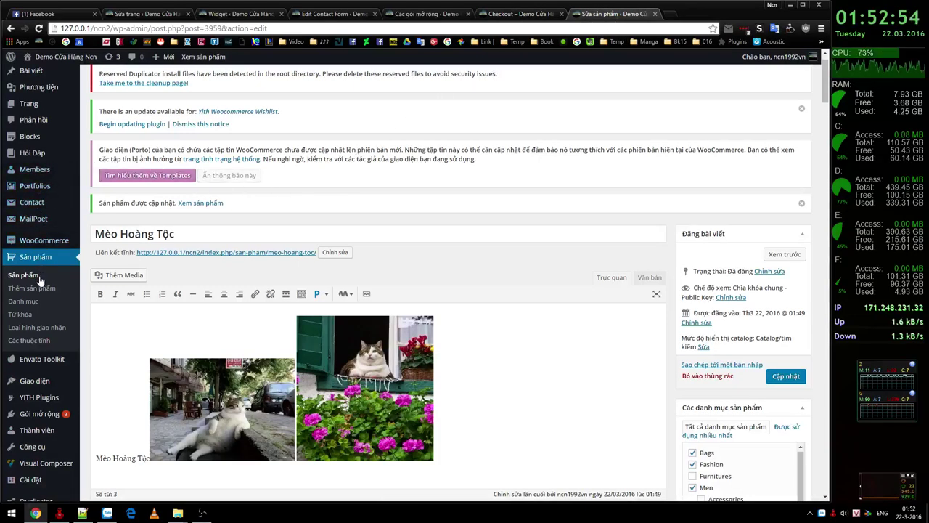
pyautogui.moveTo(40, 241)
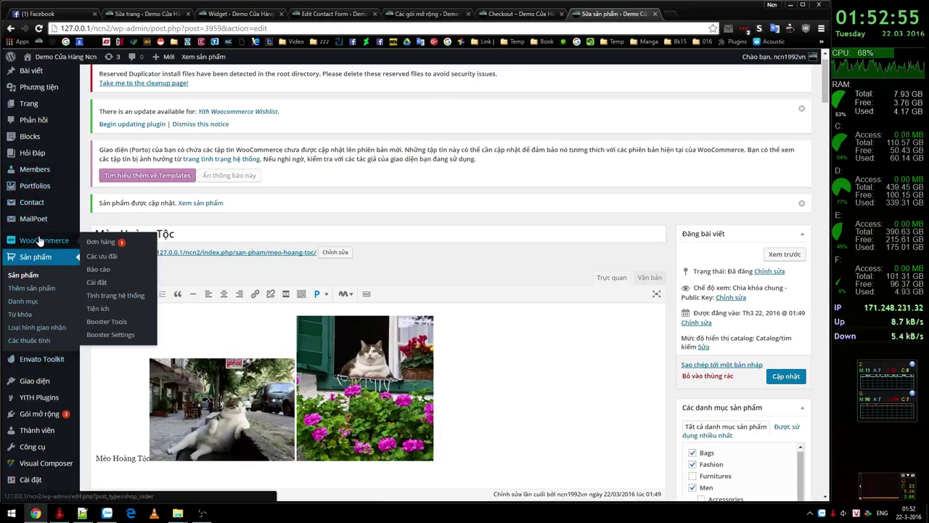
pyautogui.click(106, 244)
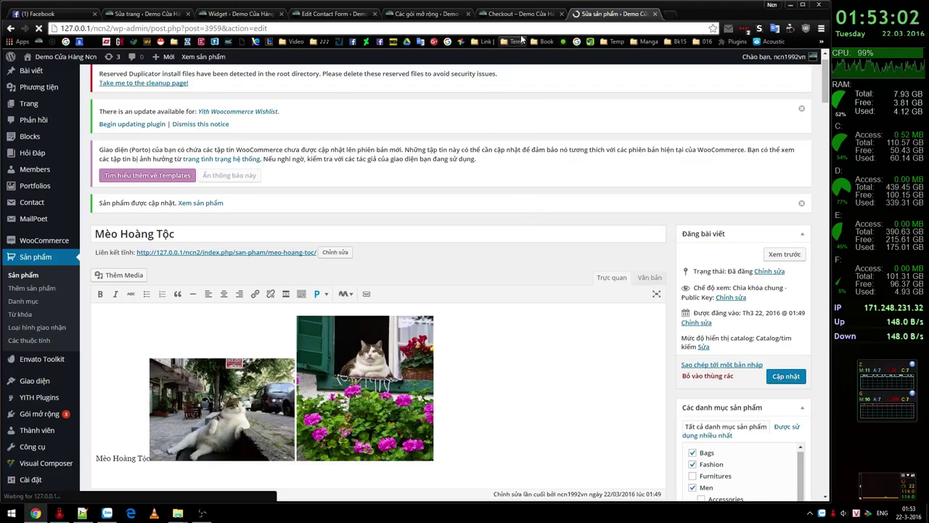
pyautogui.click(528, 14)
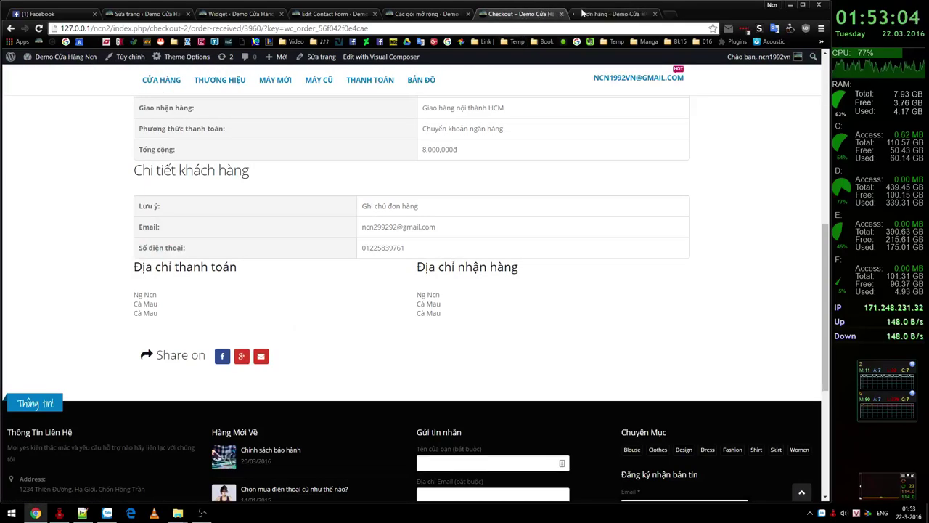
pyautogui.click(609, 13)
pyautogui.scroll(-2, 523, 250)
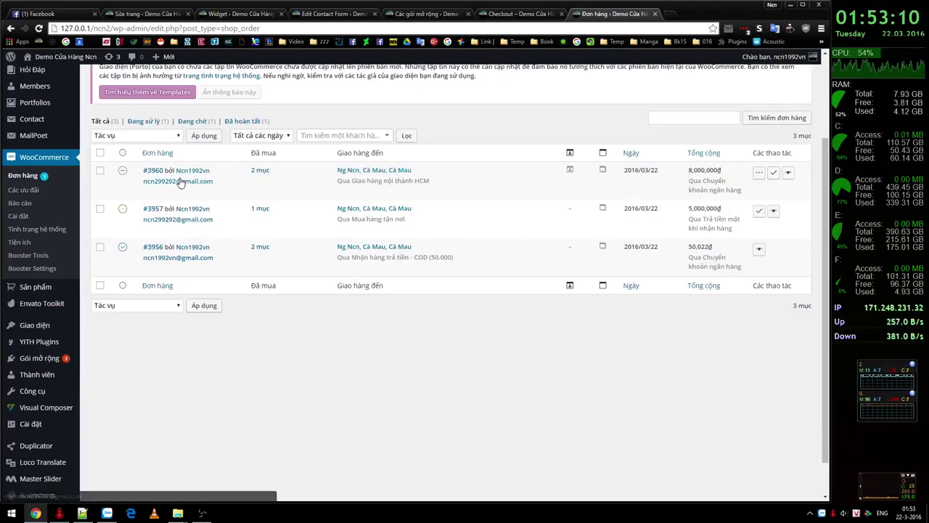
# Step: Open the newest order in a separate browser tab and mark it as "Đang xử lý" from the orders list
pyautogui.middleClick(153, 171)
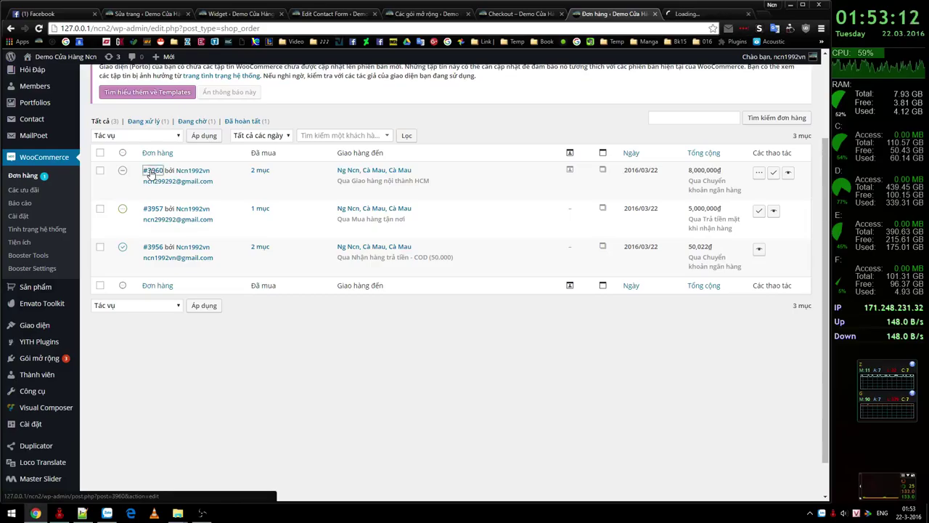
pyautogui.click(708, 17)
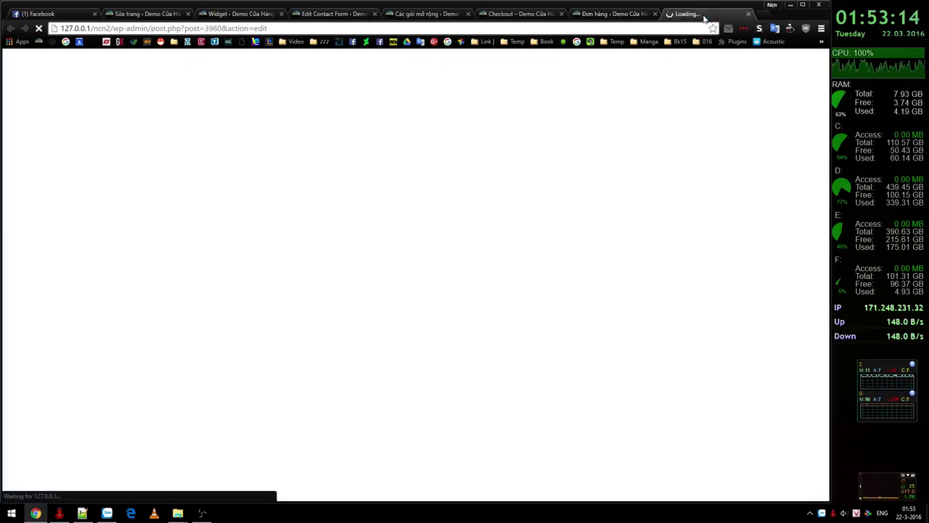
pyautogui.click(612, 16)
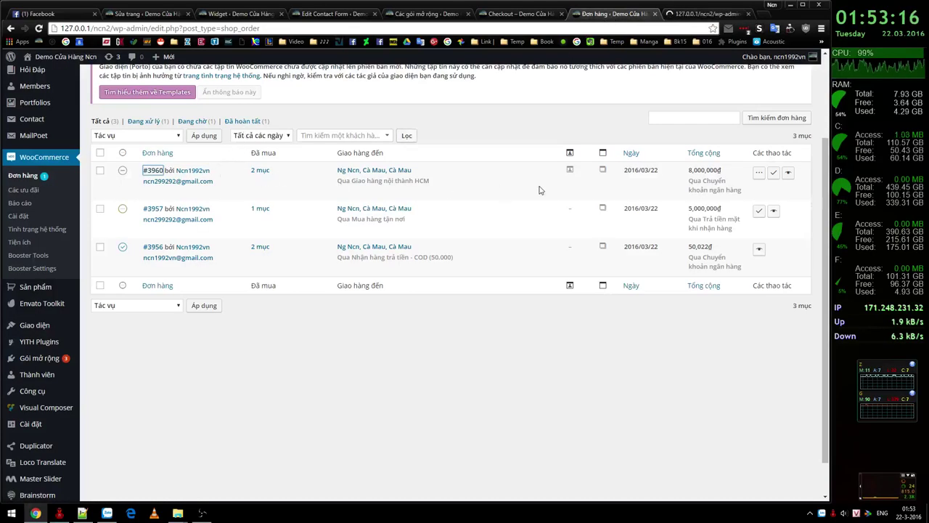
pyautogui.click(761, 178)
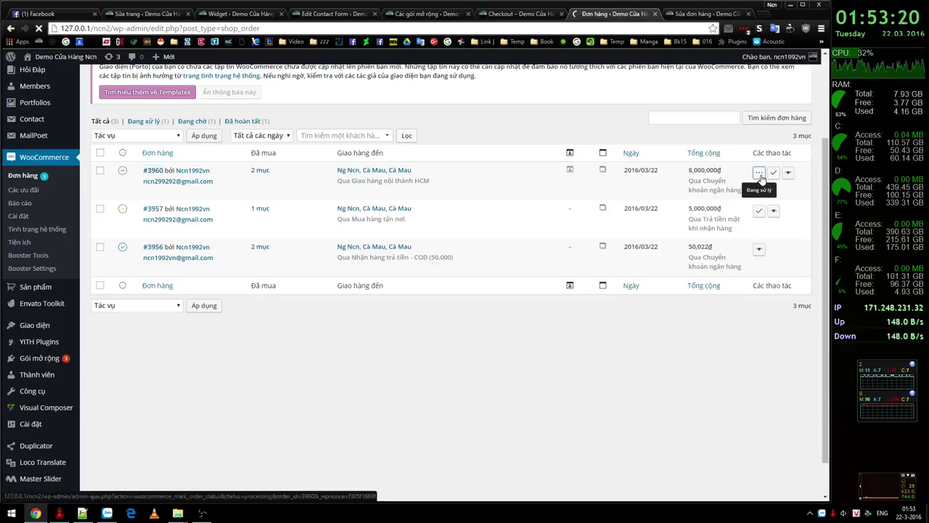
# Step: Examine the newest order's edit page, including its status, billing and delivery details, products, totals and order note
pyautogui.click(702, 14)
pyautogui.scroll(-3, 402, 213)
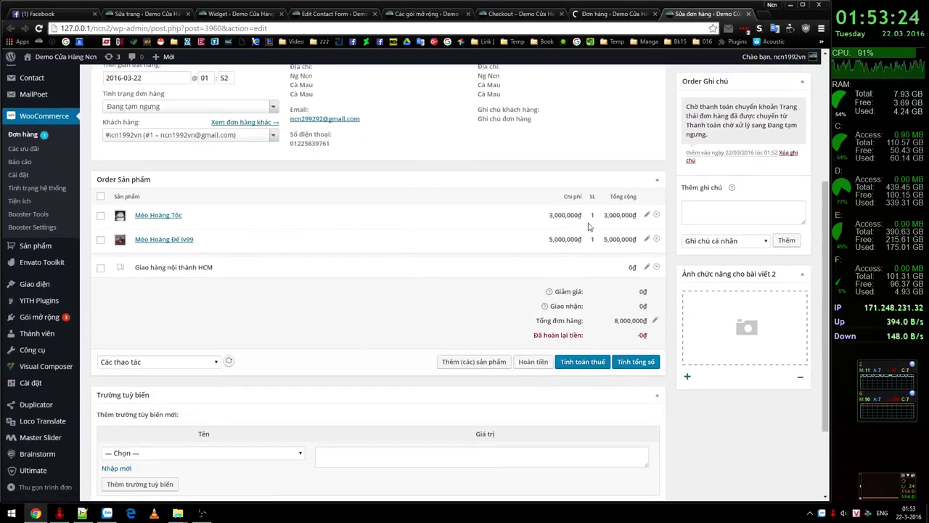
pyautogui.scroll(3, 440, 293)
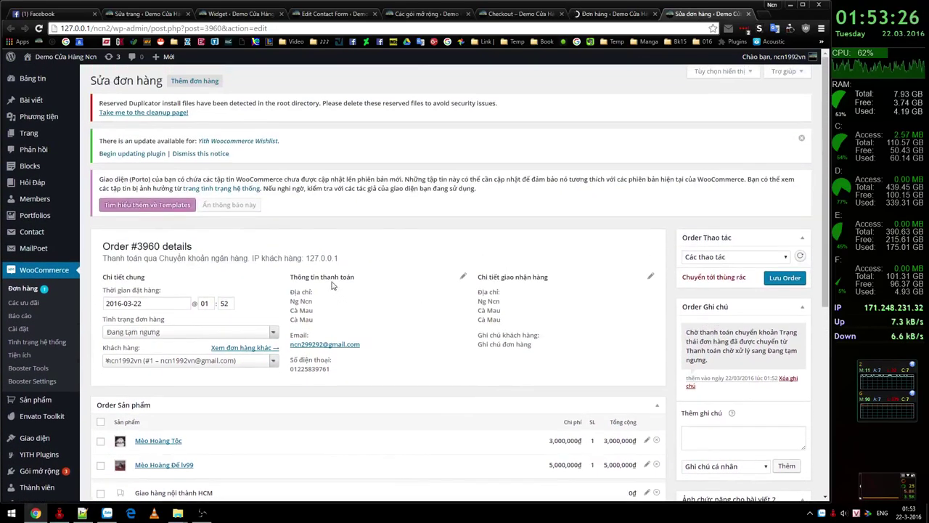
pyautogui.scroll(-2, 355, 237)
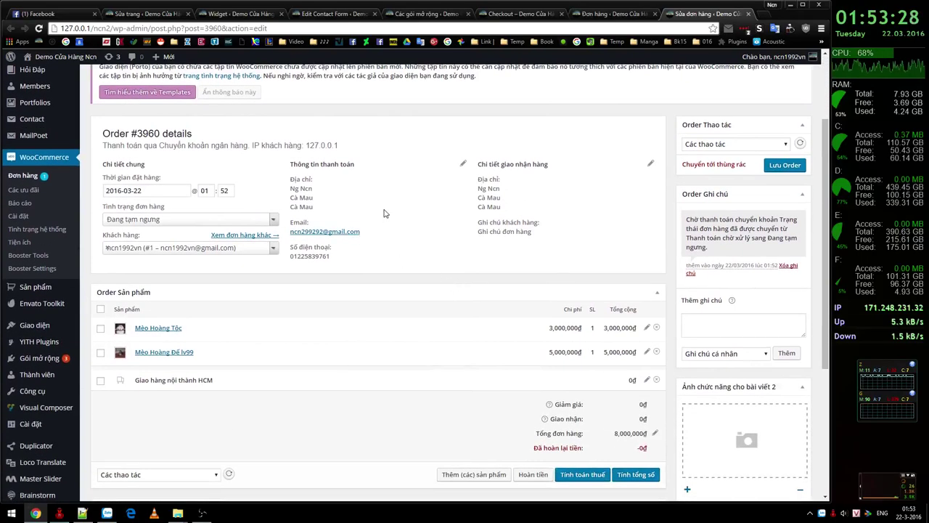
pyautogui.scroll(-4, 420, 203)
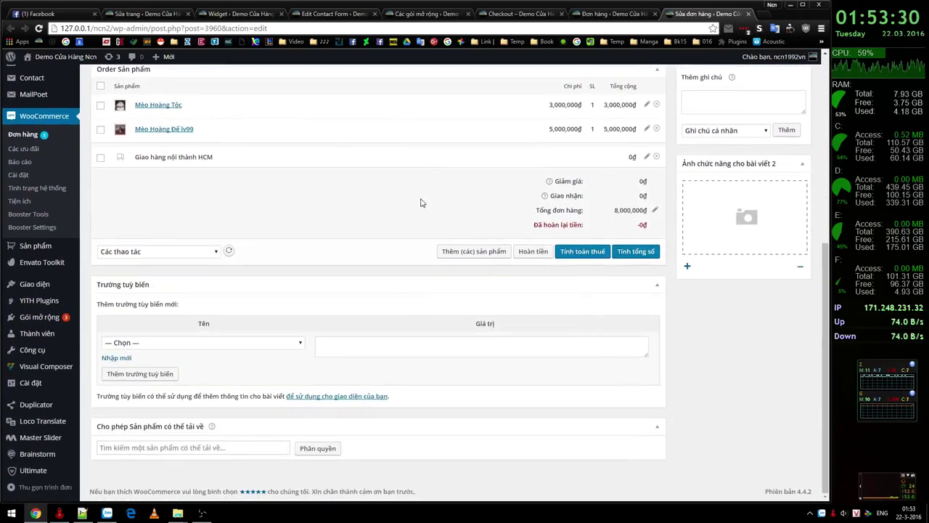
pyautogui.scroll(6, 402, 289)
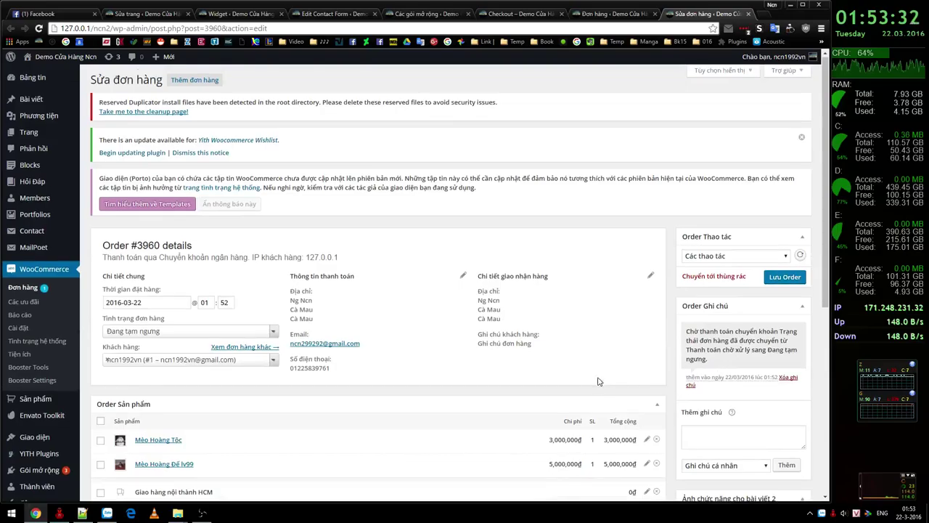
pyautogui.scroll(-4, 380, 309)
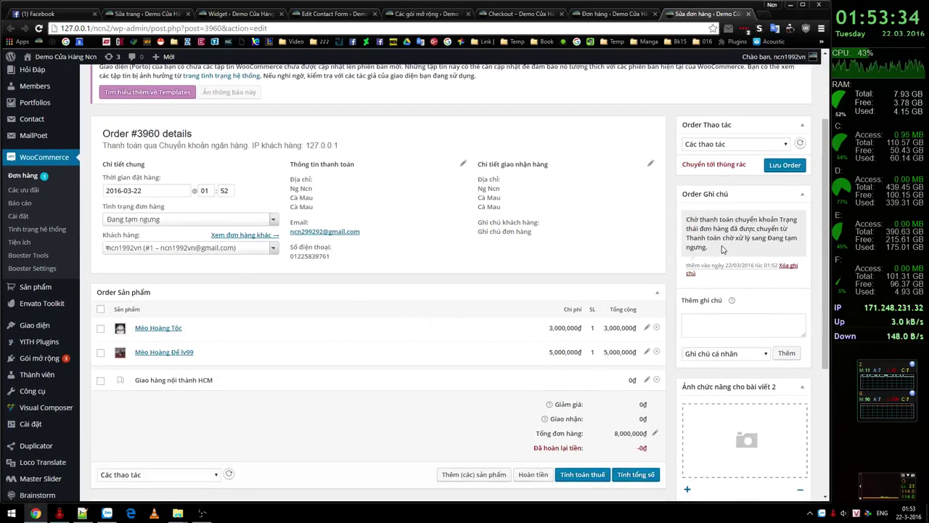
pyautogui.moveTo(723, 249); pyautogui.dragTo(686, 236)
pyautogui.click(721, 229)
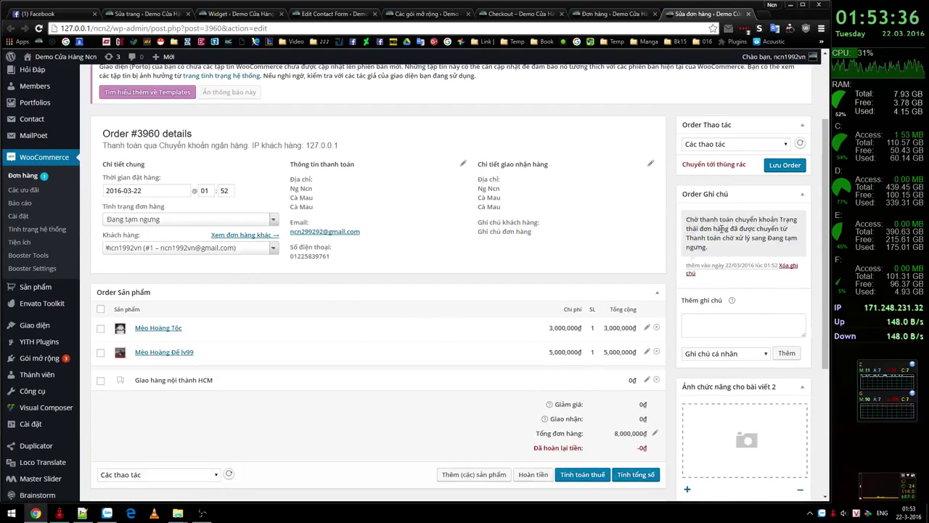
# Step: Return to the WooCommerce orders list to check the newest order's status
pyautogui.click(33, 176)
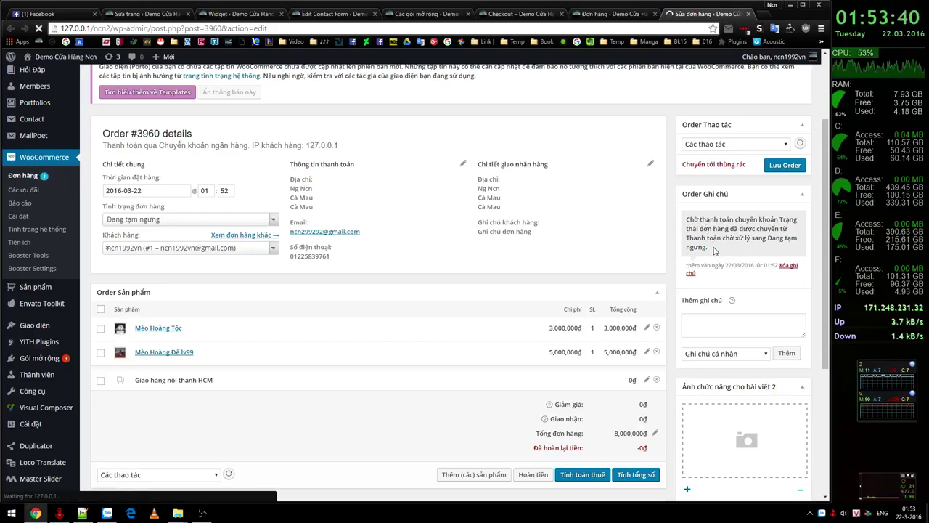
pyautogui.click(605, 16)
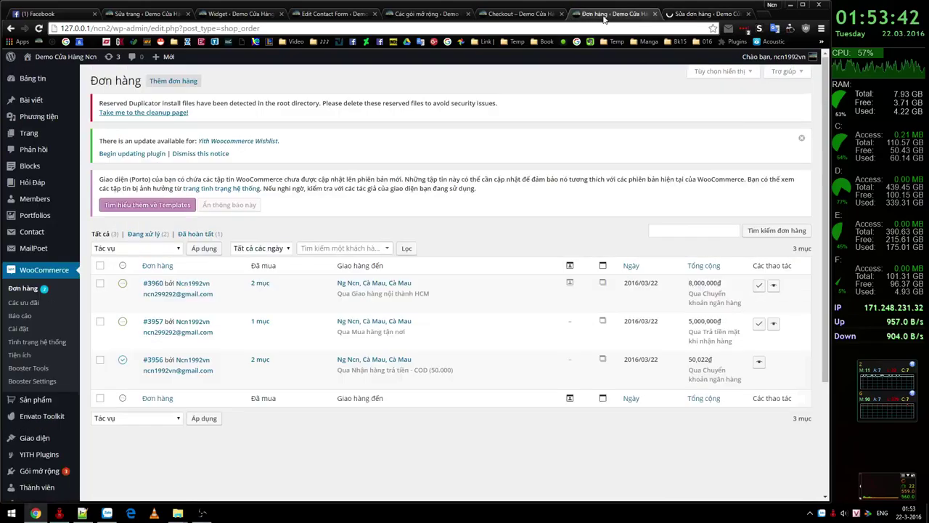
# Step: Open the completed order from the orders list and examine its details, products, totals, refund option and order notes
pyautogui.scroll(-3, 276, 306)
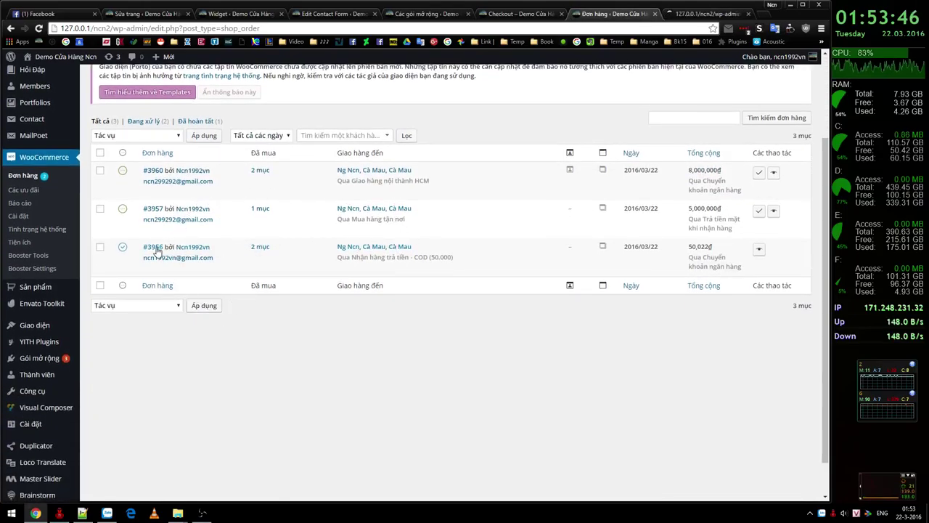
pyautogui.click(157, 251)
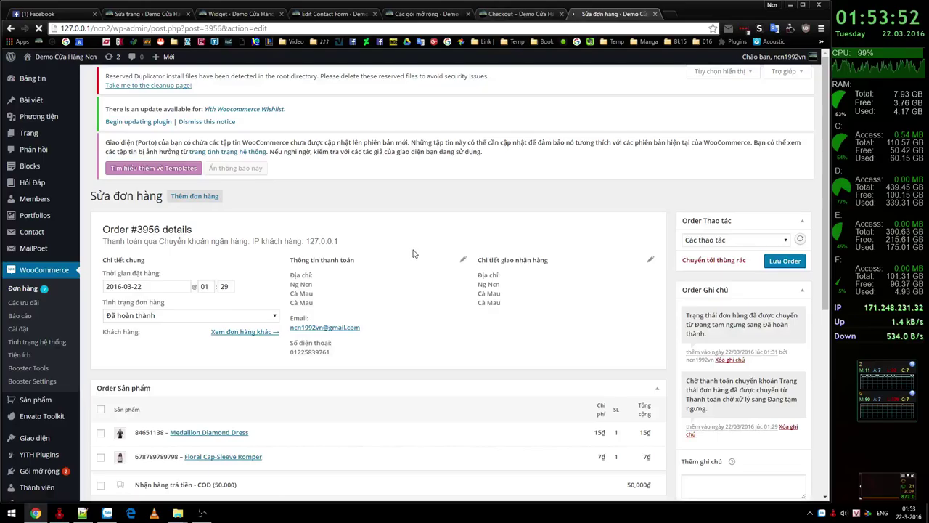
pyautogui.scroll(-3, 413, 254)
pyautogui.scroll(-2, 414, 254)
pyautogui.scroll(-1, 413, 255)
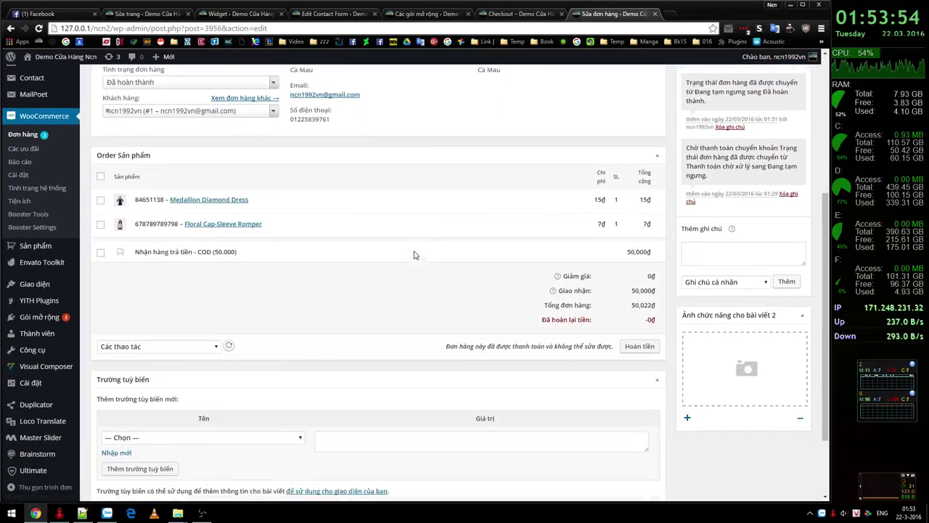
pyautogui.scroll(3, 414, 255)
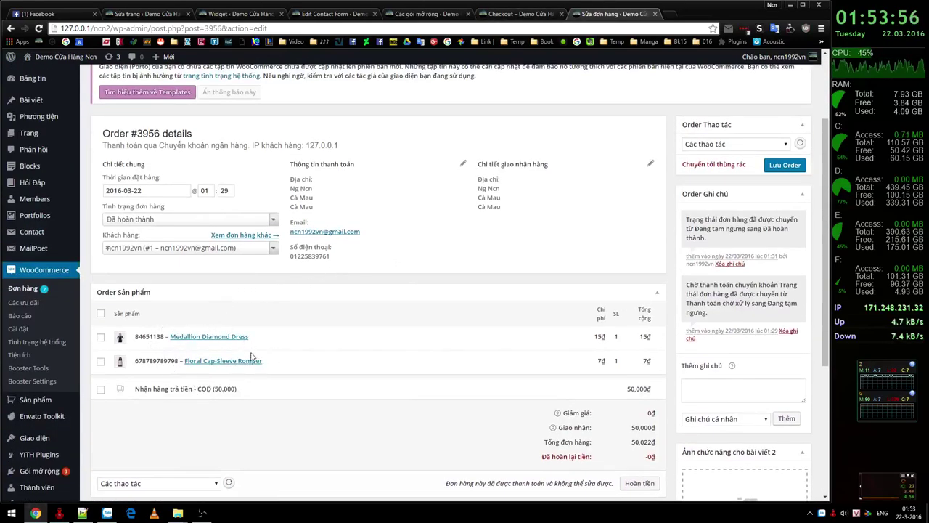
pyautogui.scroll(-3, 209, 323)
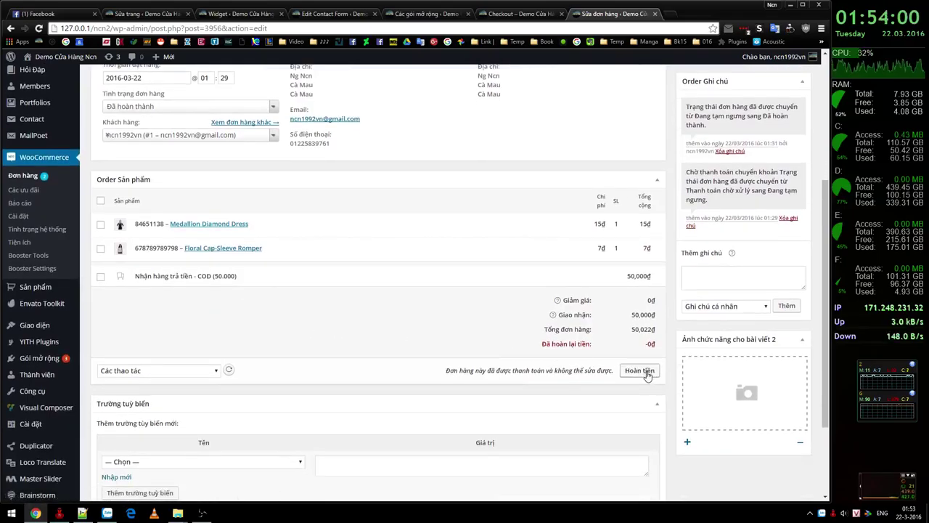
pyautogui.scroll(-3, 419, 356)
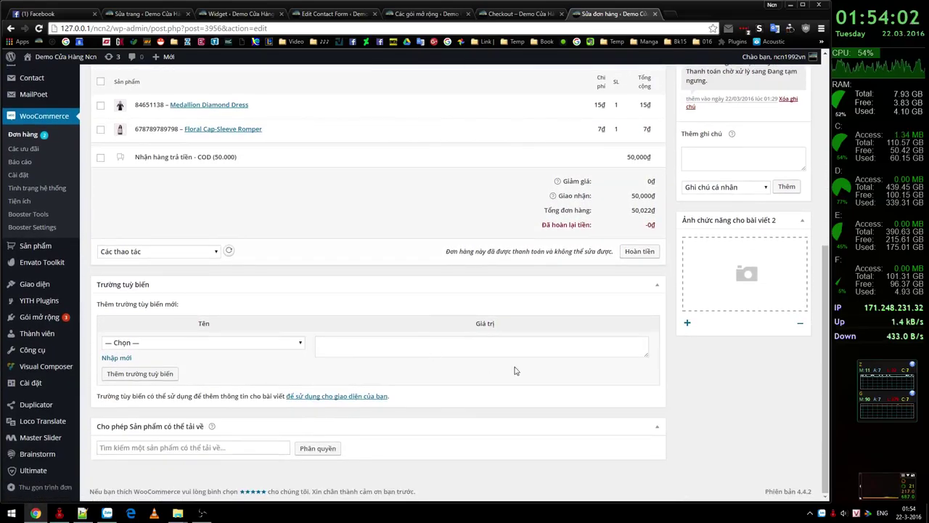
pyautogui.scroll(9, 682, 414)
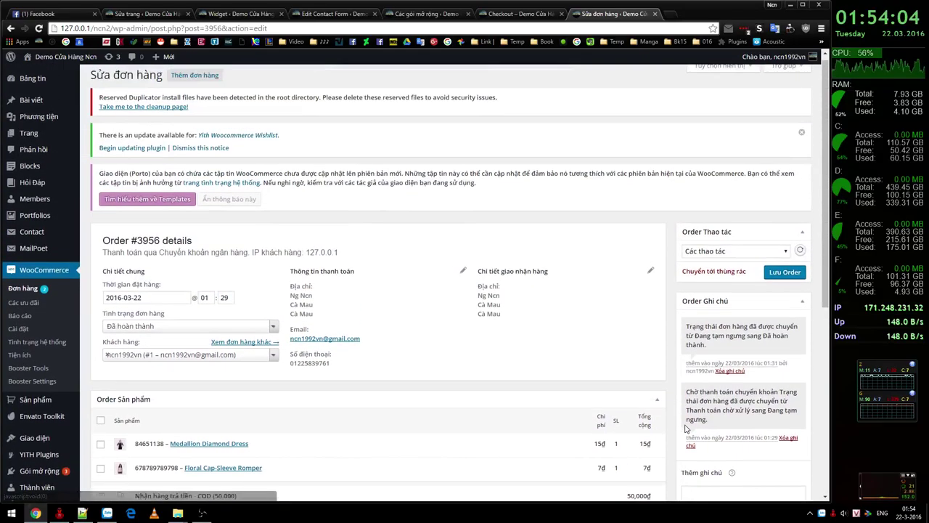
pyautogui.scroll(1, 683, 431)
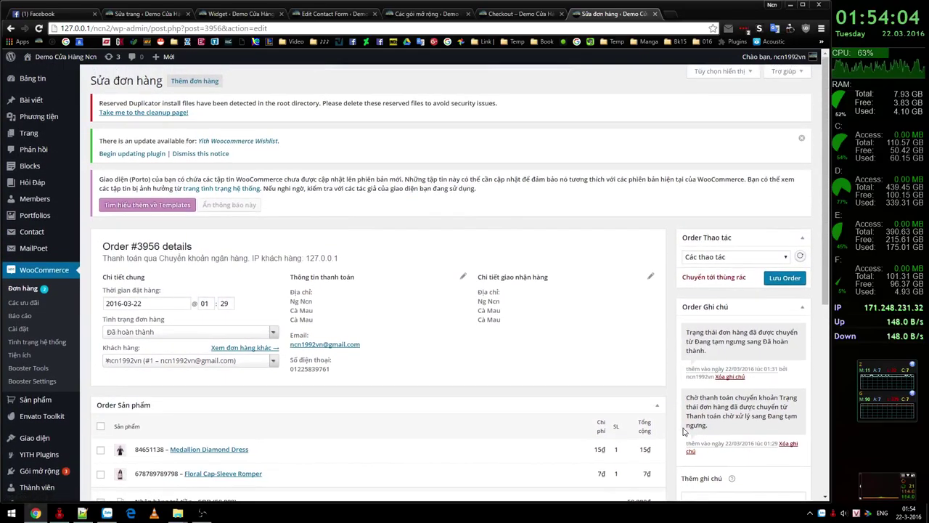
# Step: Return to the storefront's order confirmation page and open the shop page (Cửa hàng)
pyautogui.click(513, 13)
pyautogui.click(435, 14)
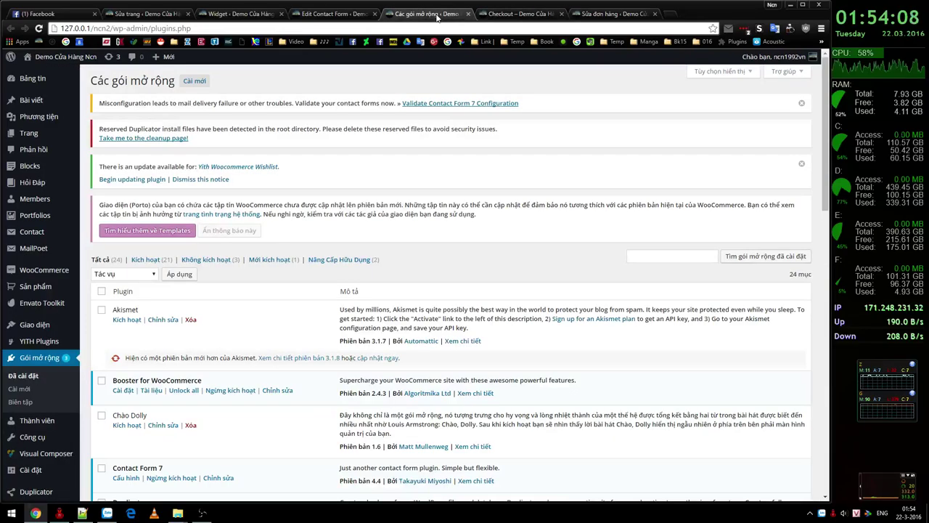
pyautogui.click(497, 9)
pyautogui.scroll(10, 529, 330)
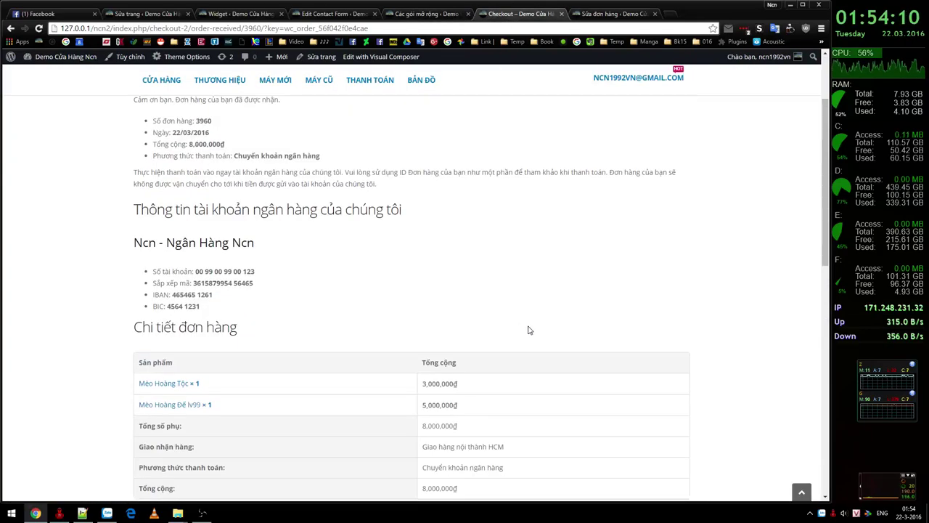
pyautogui.click(165, 167)
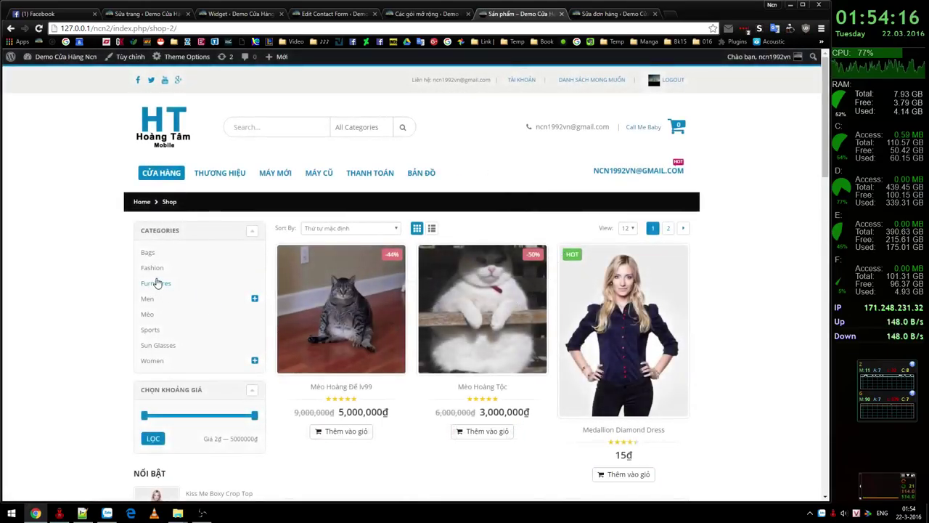
# Step: Expand the Men category on the shop page and browse the products in its Accessories subcategory
pyautogui.click(254, 299)
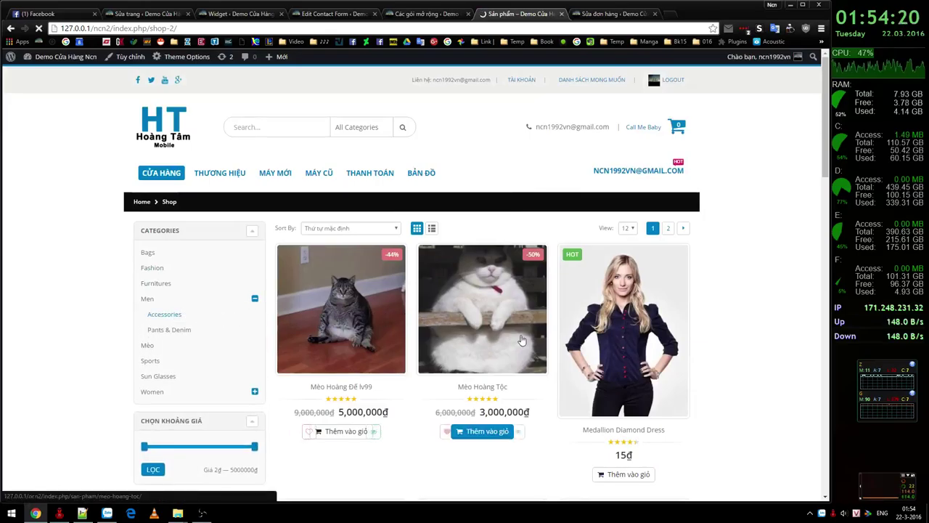
pyautogui.scroll(-2, 464, 431)
pyautogui.click(448, 303)
pyautogui.click(164, 186)
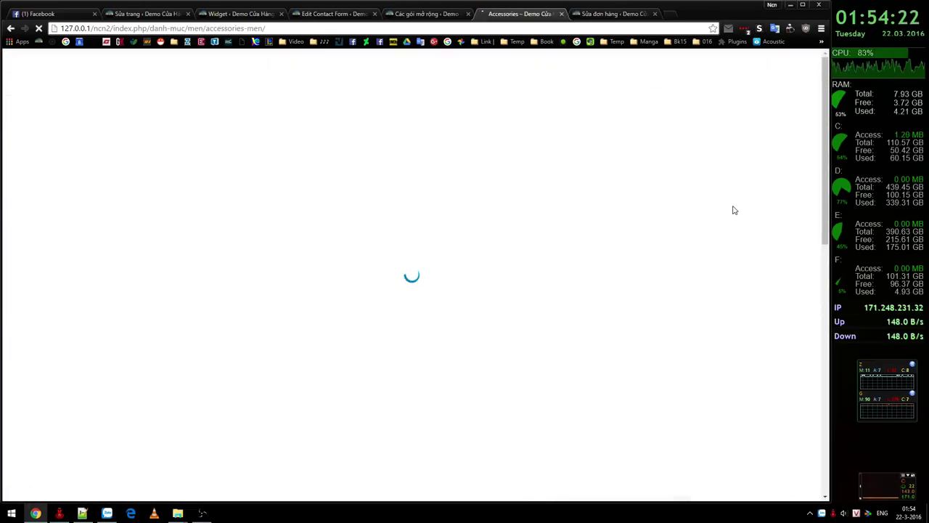
pyautogui.scroll(-2, 394, 253)
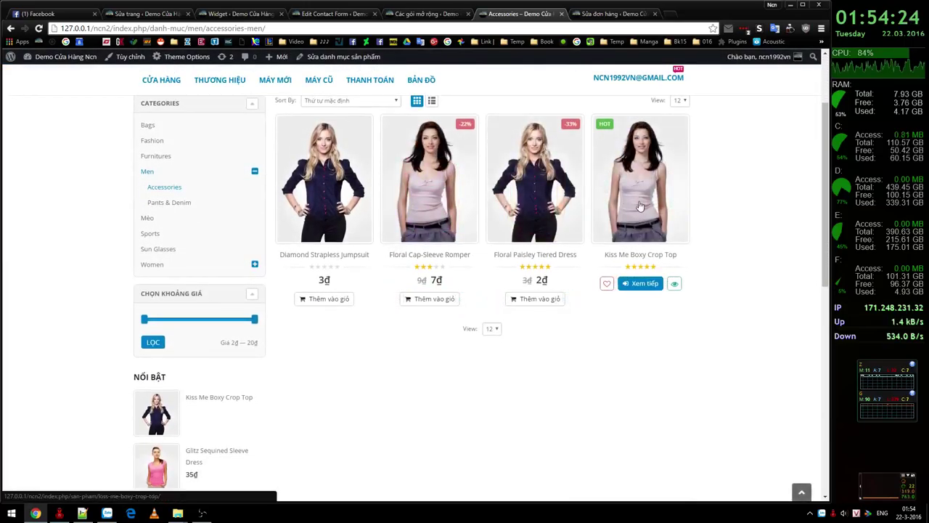
pyautogui.scroll(2, 311, 211)
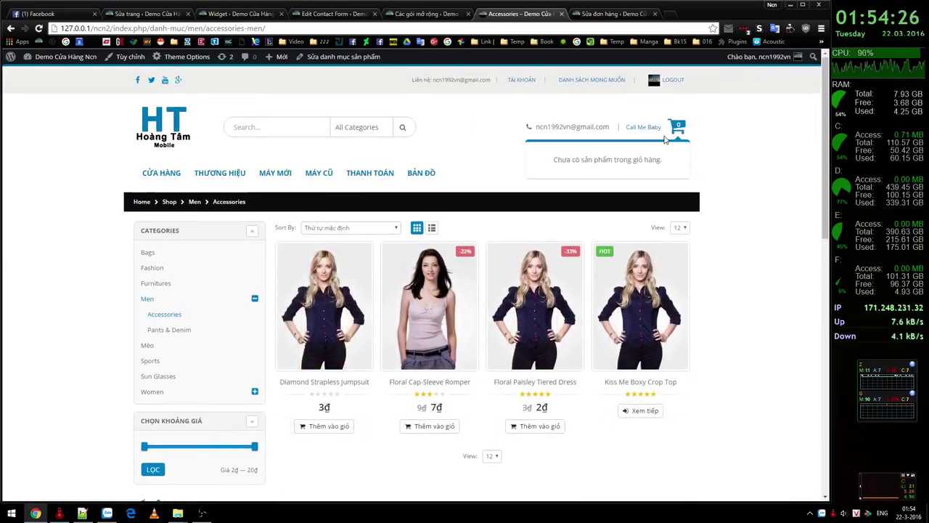
# Step: Open the customer account page (Tài khoản), load the shop's Google+ link in a separate tab, and review the recent orders and saved addresses
pyautogui.click(530, 82)
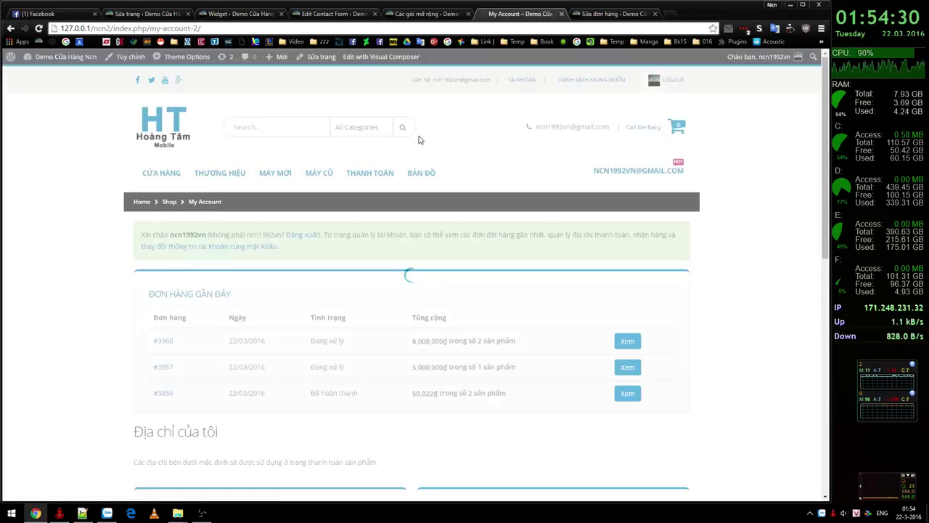
pyautogui.click(180, 81)
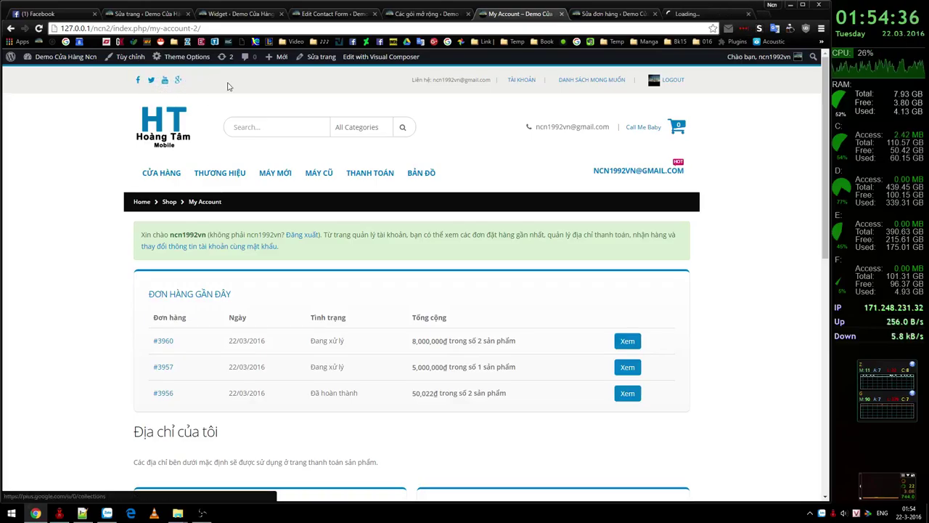
pyautogui.scroll(-1, 611, 241)
pyautogui.scroll(-2, 611, 241)
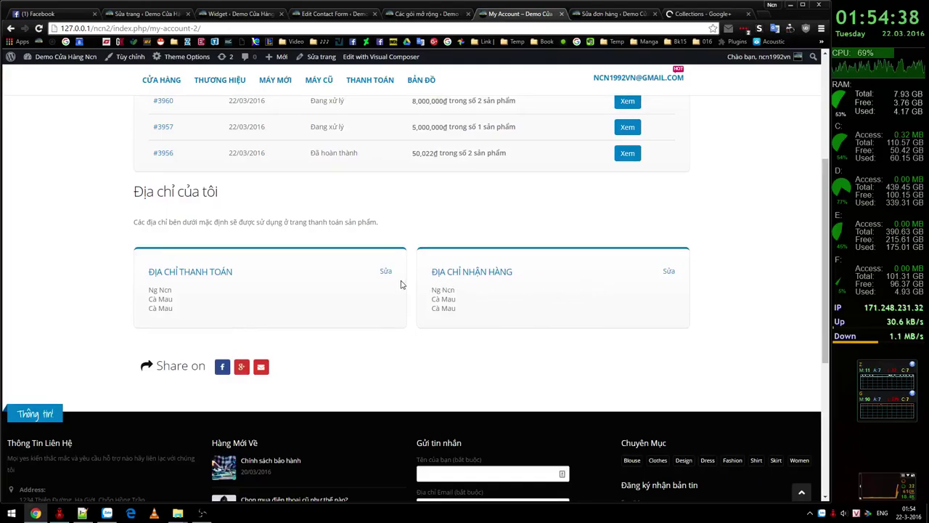
pyautogui.scroll(3, 401, 285)
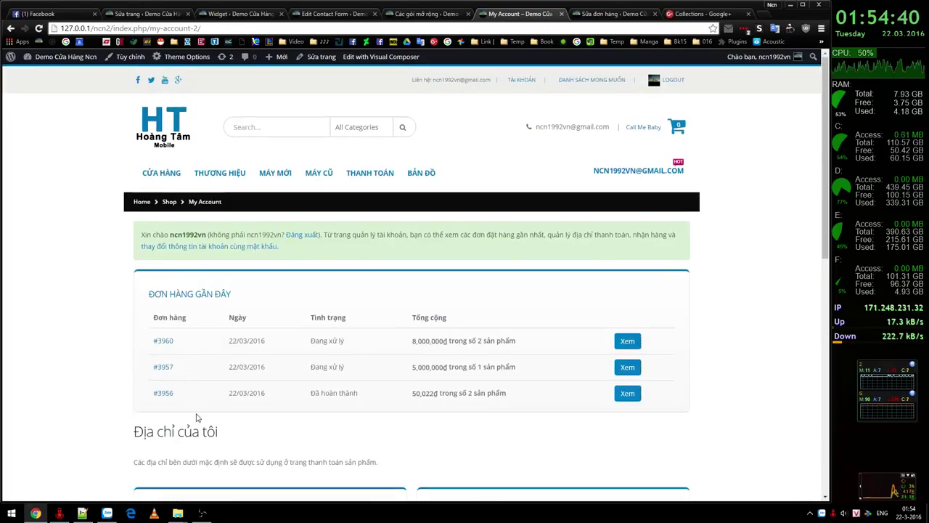
# Step: Open the newest order from the account's recent orders and examine its products, totals, customer details, and billing and delivery addresses
pyautogui.click(627, 346)
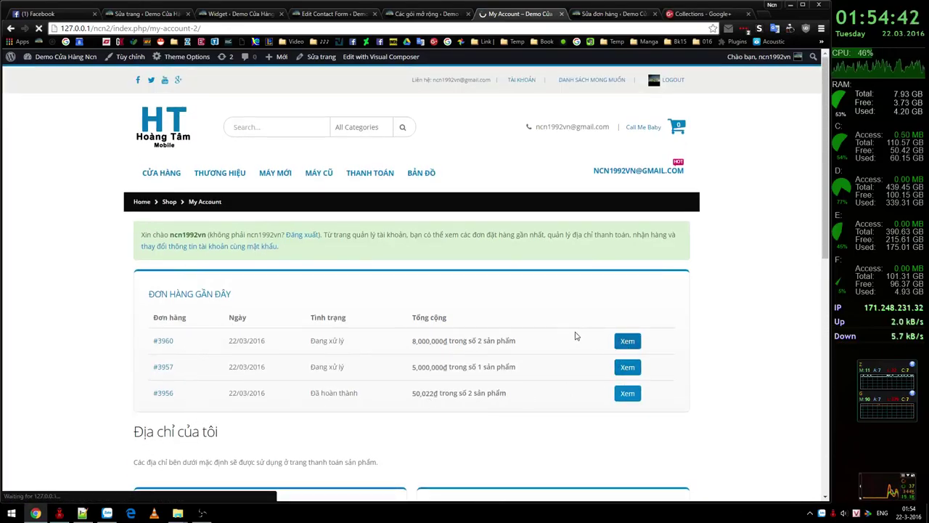
pyautogui.scroll(-2, 512, 330)
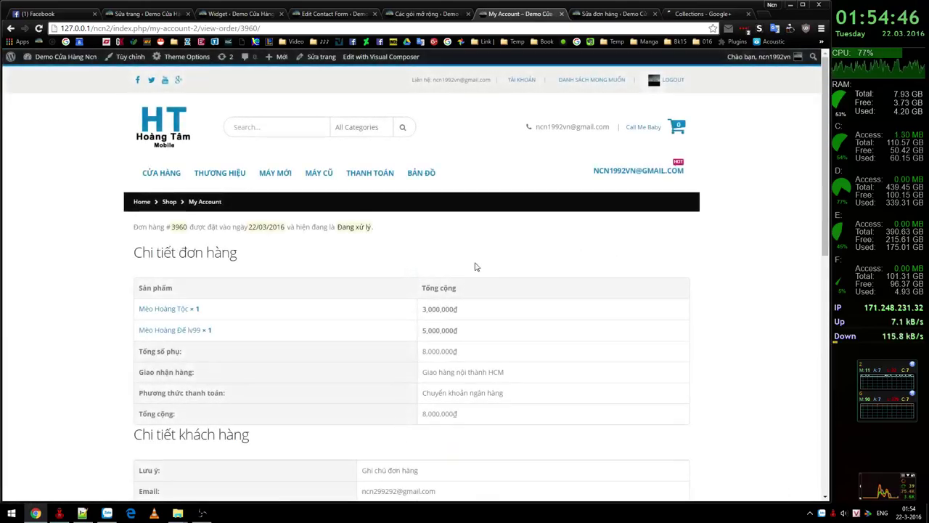
pyautogui.scroll(-2, 436, 267)
pyautogui.scroll(-4, 265, 207)
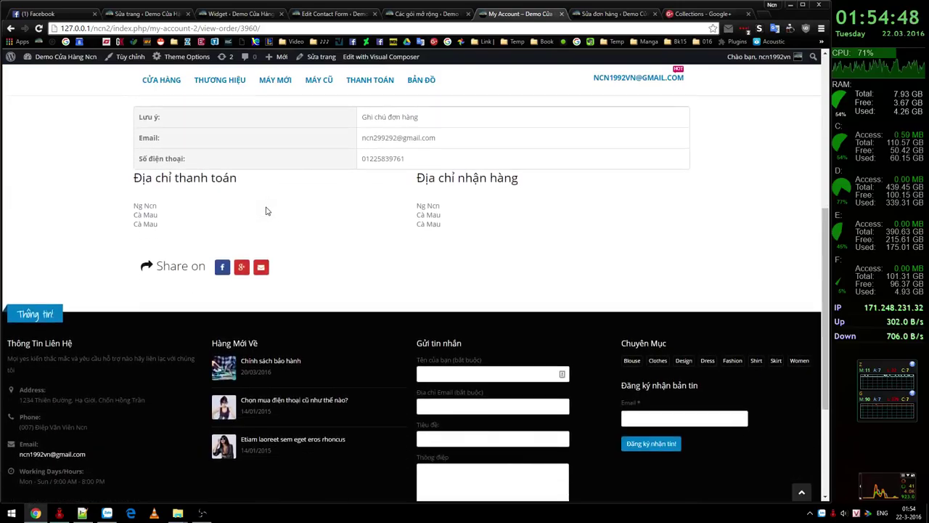
pyautogui.scroll(2, 266, 208)
pyautogui.scroll(2, 465, 275)
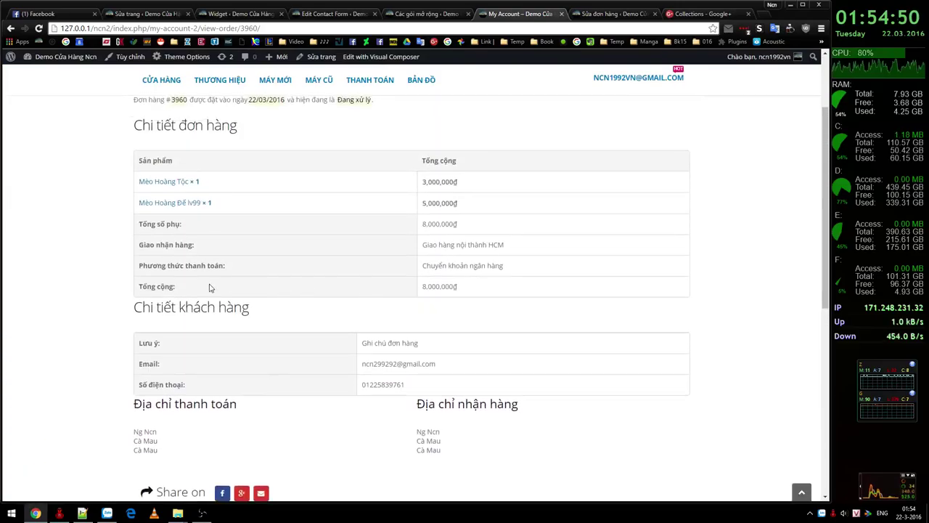
pyautogui.moveTo(166, 452); pyautogui.dragTo(128, 418)
pyautogui.click(486, 450)
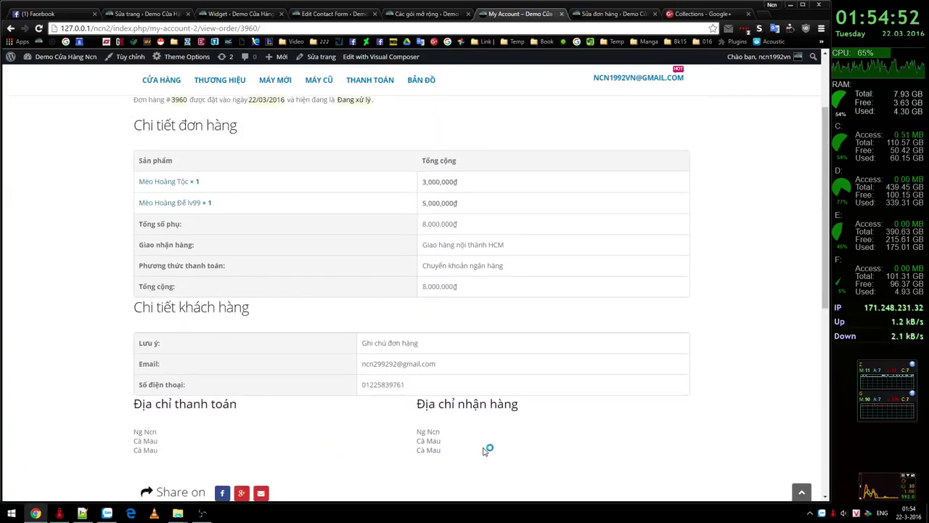
pyautogui.moveTo(411, 426); pyautogui.dragTo(482, 460)
pyautogui.click(545, 454)
pyautogui.scroll(2, 510, 413)
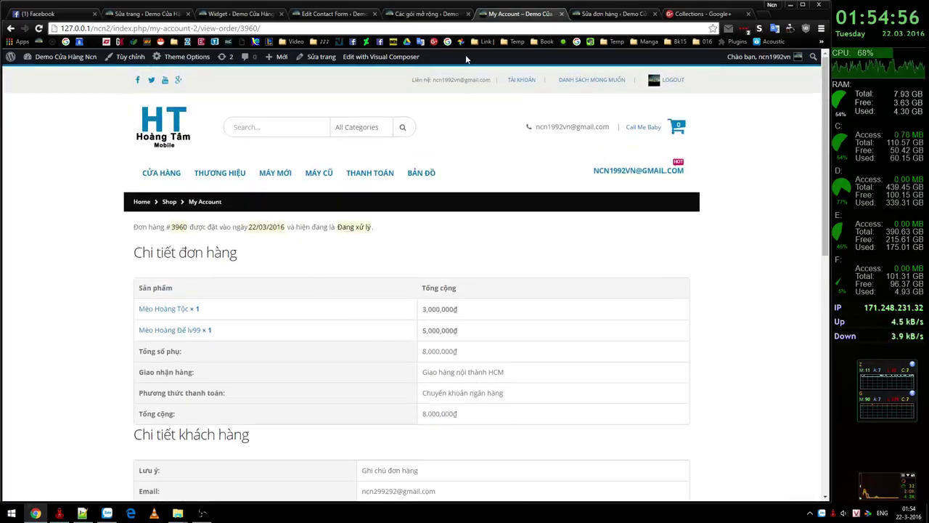
# Step: Switch to the Google+ tab and look through the collections page
pyautogui.click(682, 14)
pyautogui.scroll(-2, 530, 286)
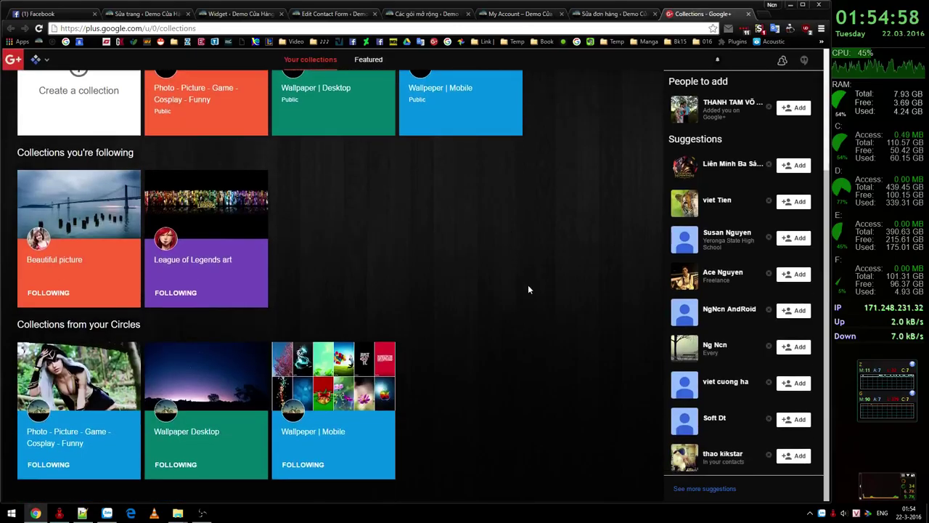